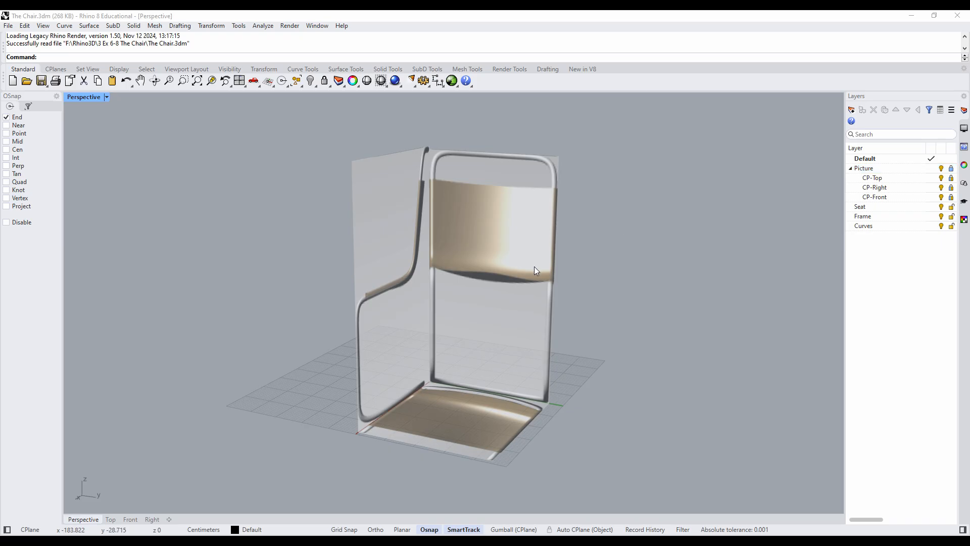
pyautogui.moveTo(480, 295); pyautogui.dragTo(597, 314, button='right')
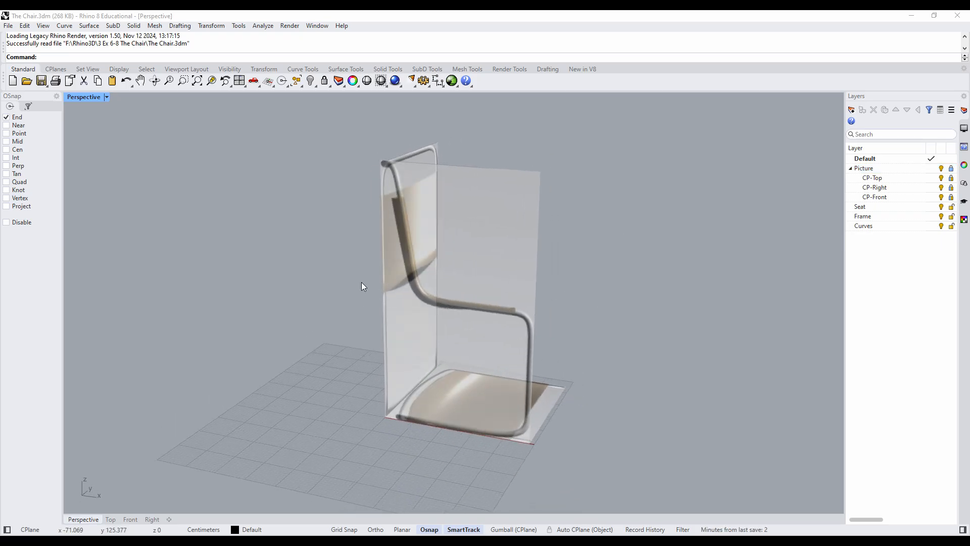
pyautogui.moveTo(578, 255); pyautogui.dragTo(423, 285, button='right')
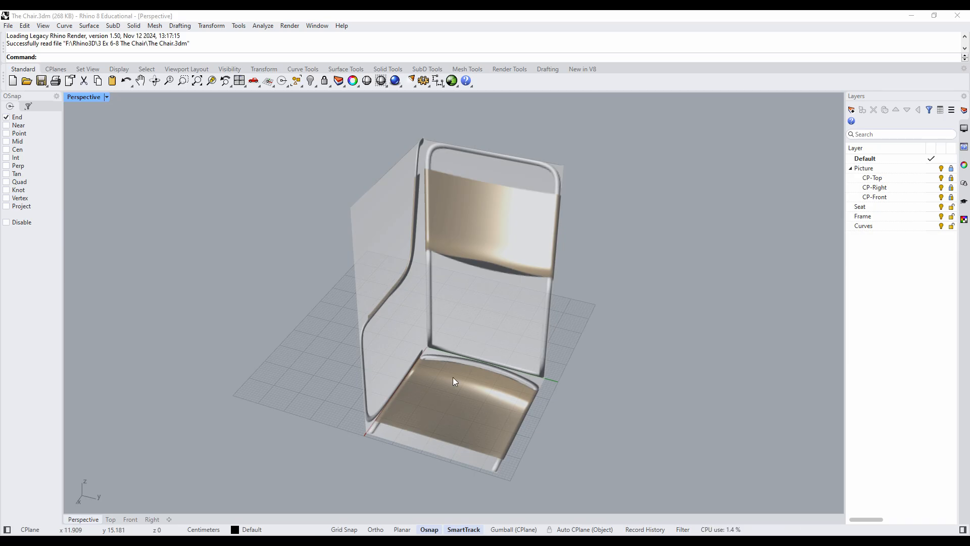
pyautogui.moveTo(454, 379); pyautogui.dragTo(408, 344, button='right')
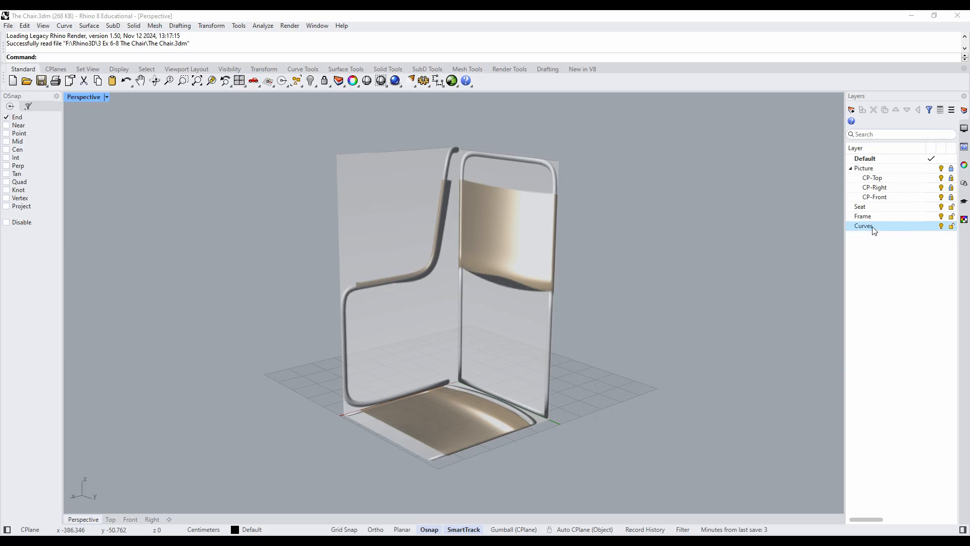
# - Make the Curves layer the current layer
pyautogui.click(925, 227)
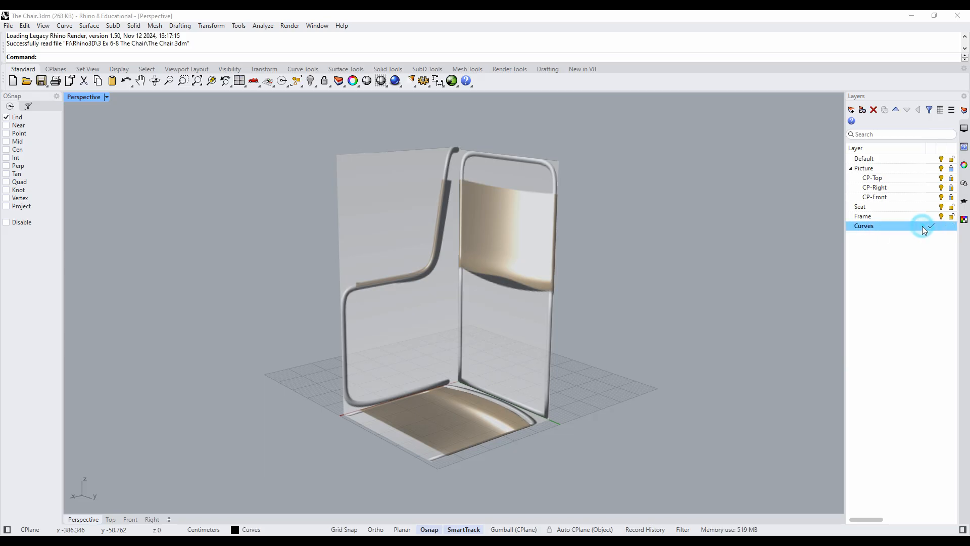
pyautogui.click(872, 216)
pyautogui.click(878, 206)
pyautogui.click(878, 215)
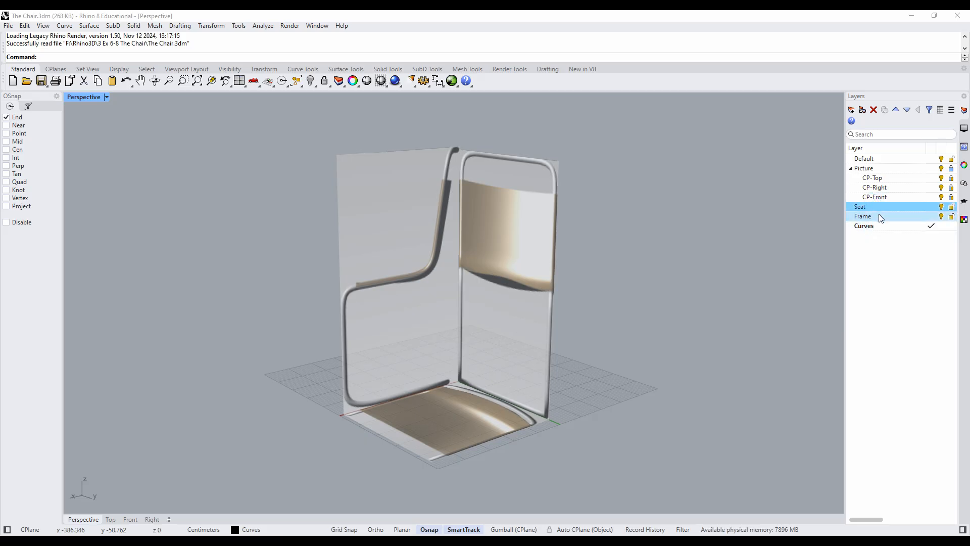
pyautogui.click(883, 226)
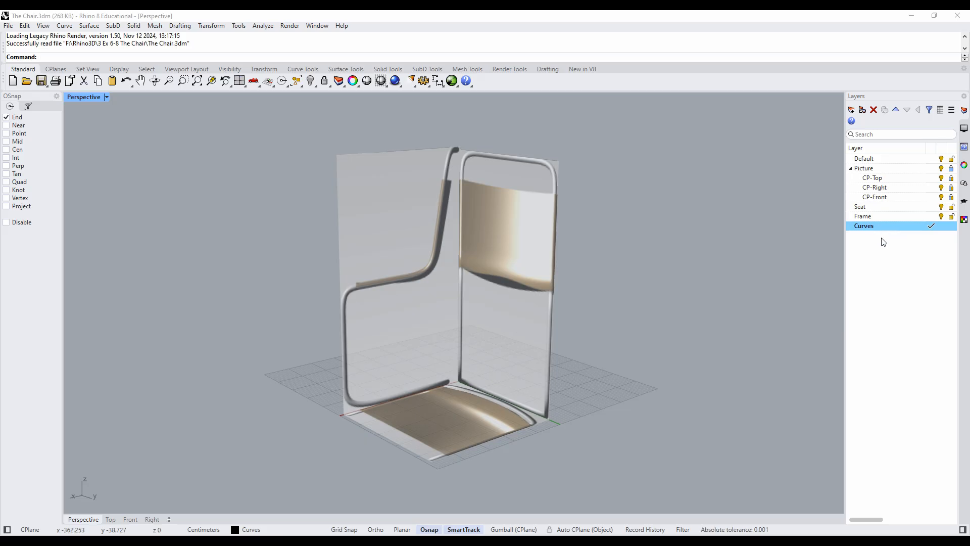
# - Leave the maximized Perspective view and maximize the Front viewport showing the chair's side profile
pyautogui.moveTo(720, 272); pyautogui.dragTo(777, 264, button='right')
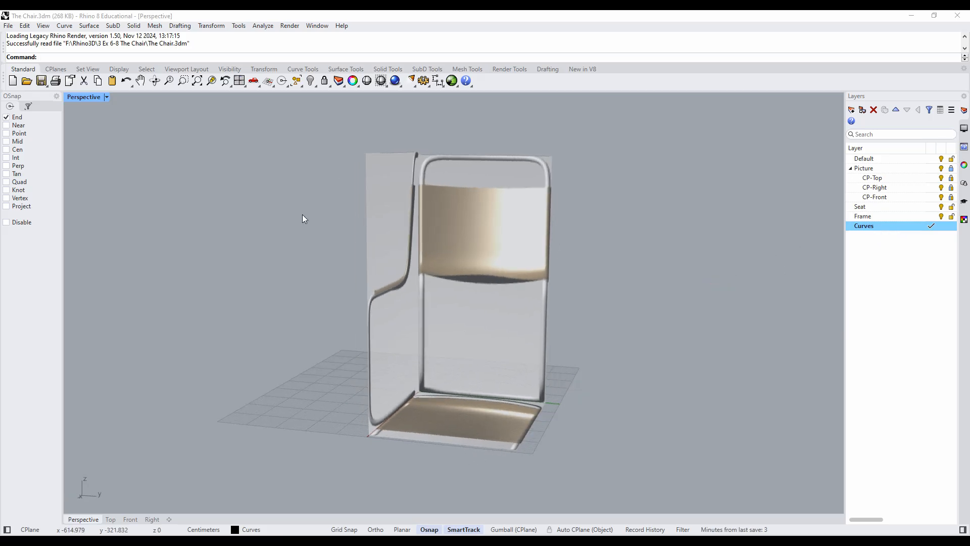
pyautogui.doubleClick(87, 97)
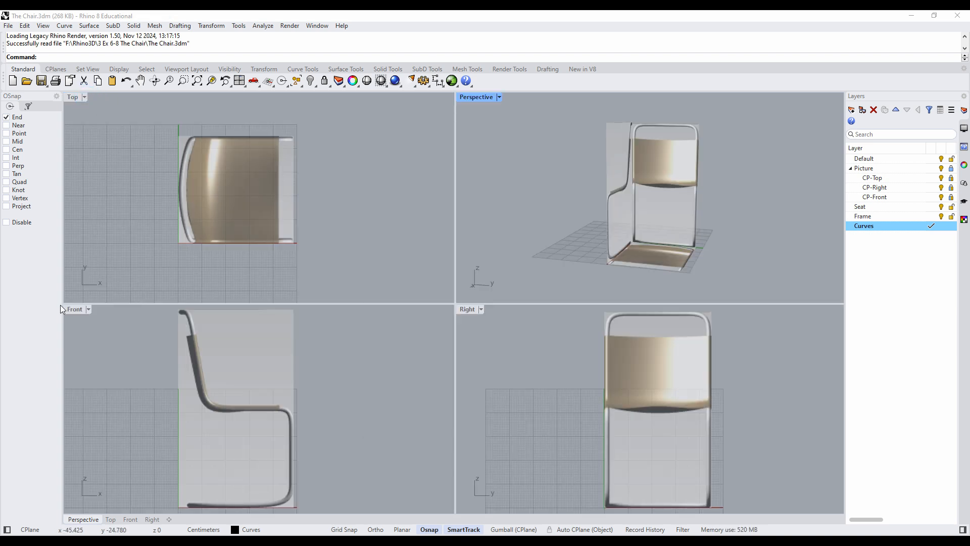
pyautogui.doubleClick(75, 309)
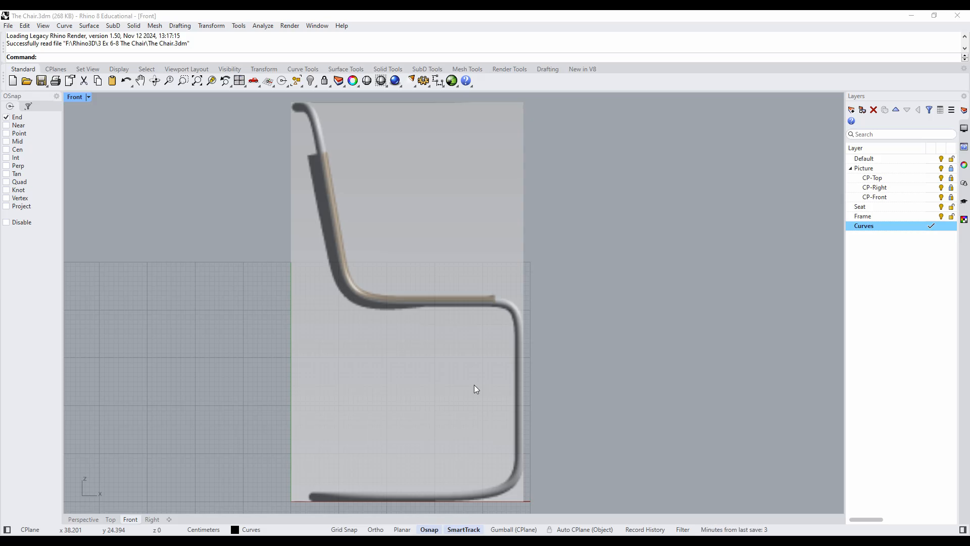
# - Start a polyline at coordinates 4,2, at the rear end of the chair frame's base
pyautogui.click(64, 26)
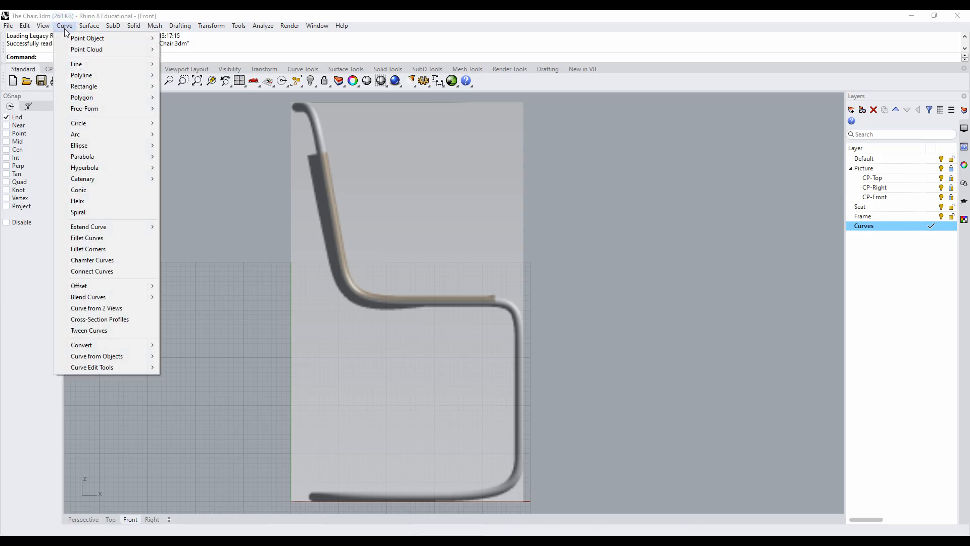
pyautogui.moveTo(86, 74)
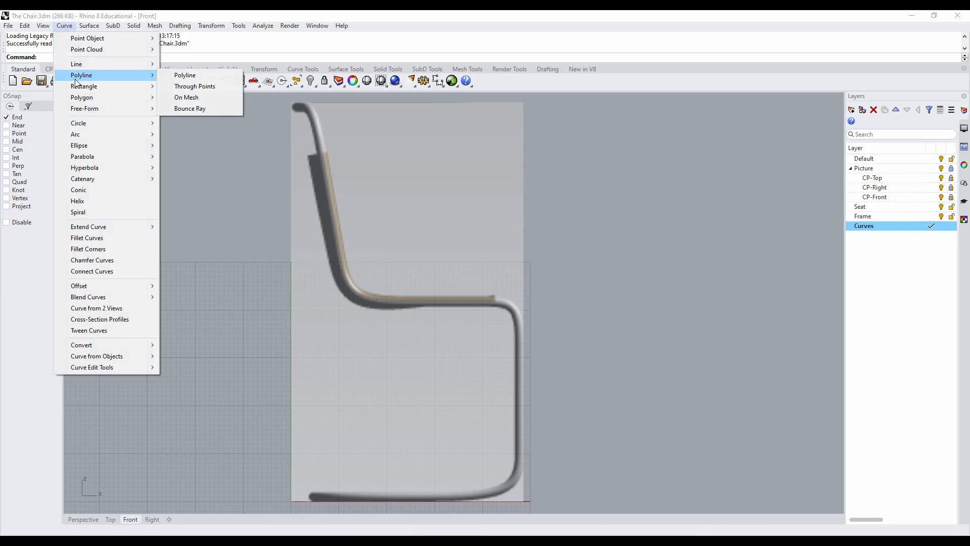
pyautogui.click(184, 75)
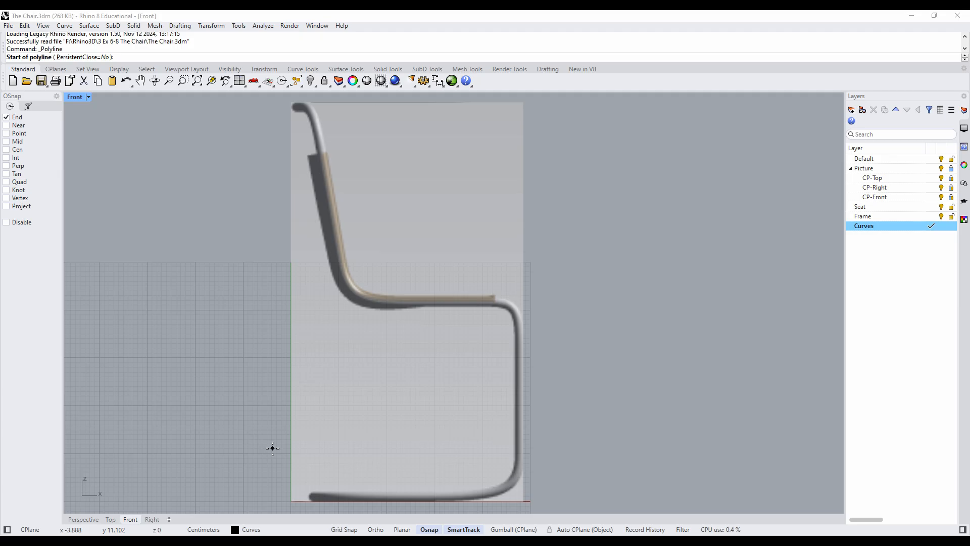
pyautogui.write('4,')
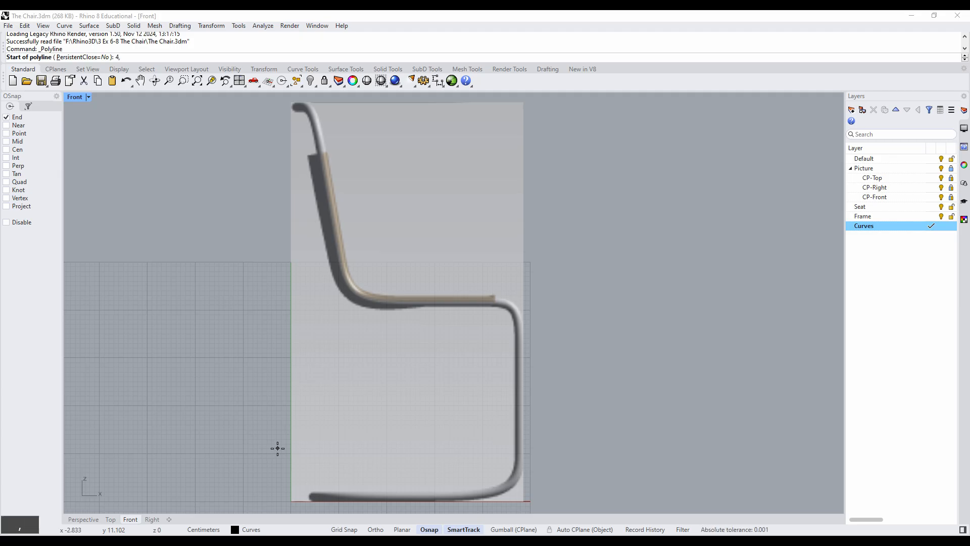
pyautogui.write('2')
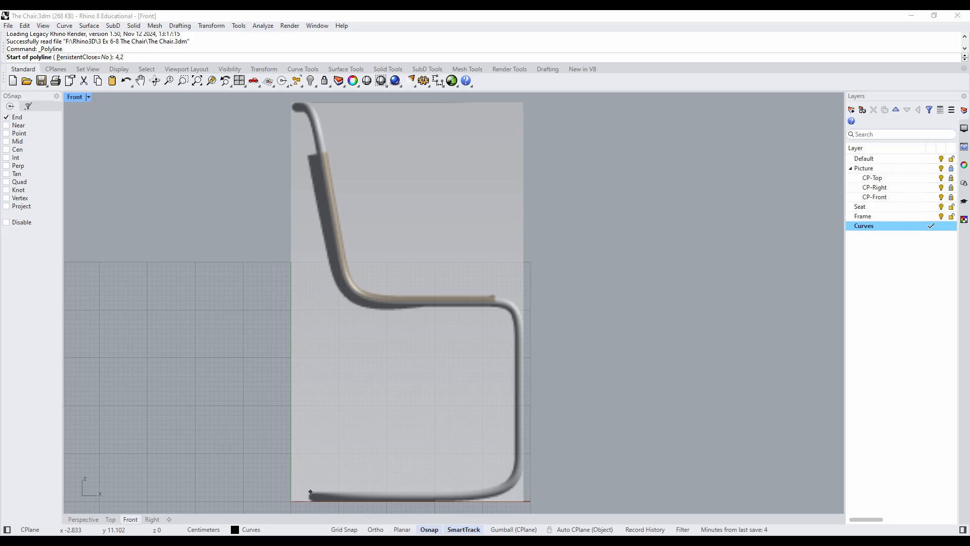
pyautogui.press('Return')
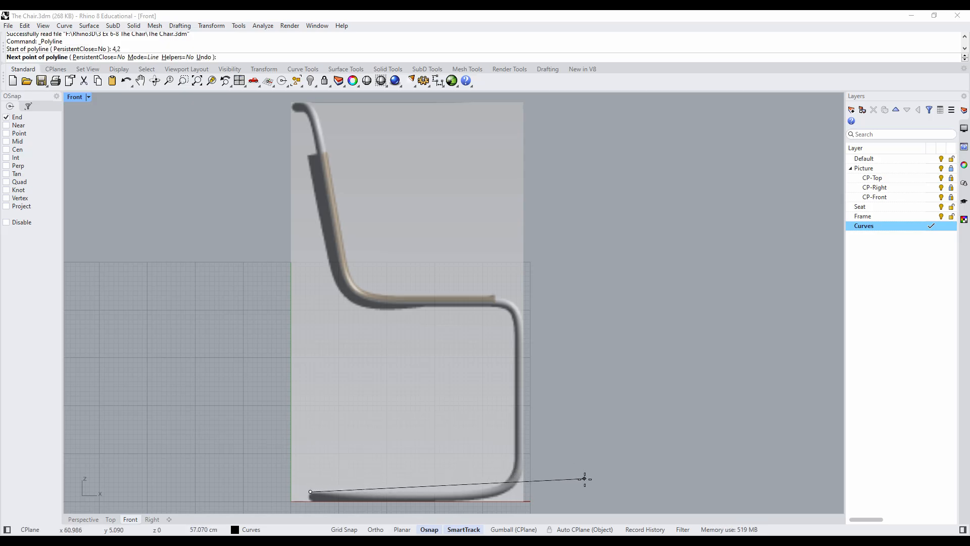
# - Turn on Ortho and draw the polyline's base segment 44 cm horizontally toward the chair's front
pyautogui.click(375, 529)
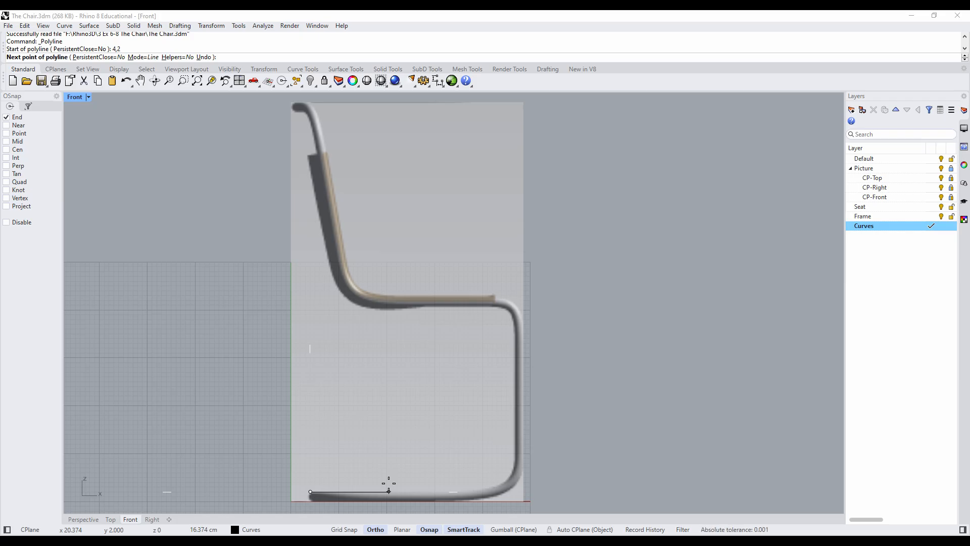
pyautogui.write('44')
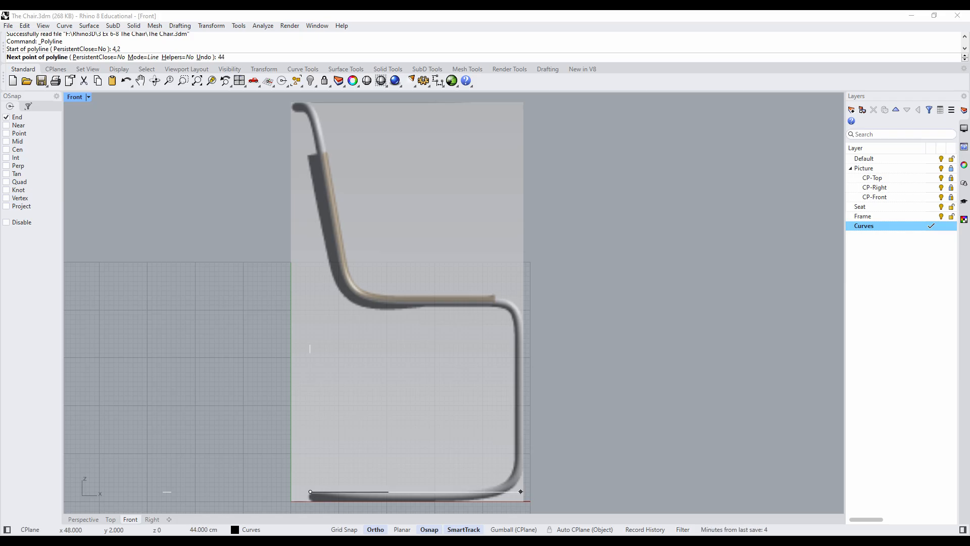
pyautogui.press('Return')
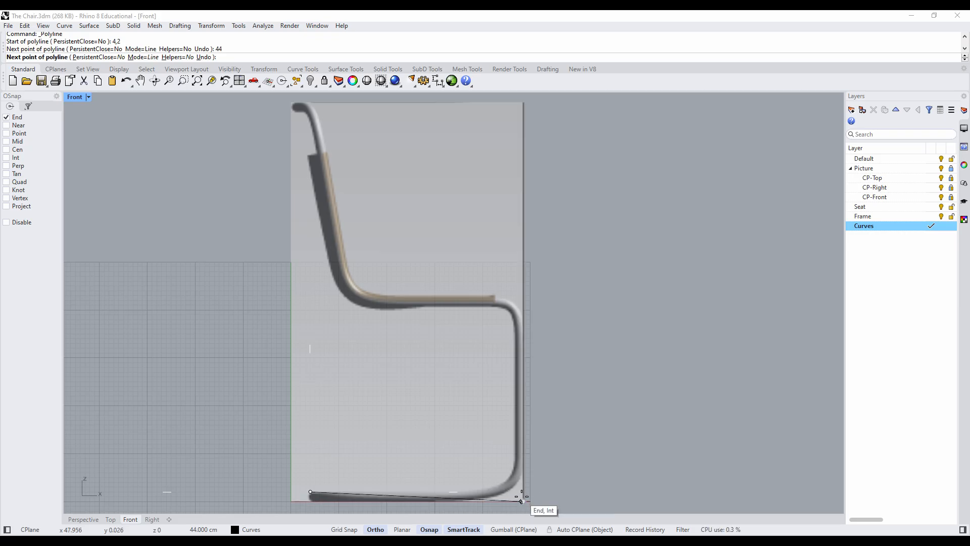
pyautogui.click(534, 486)
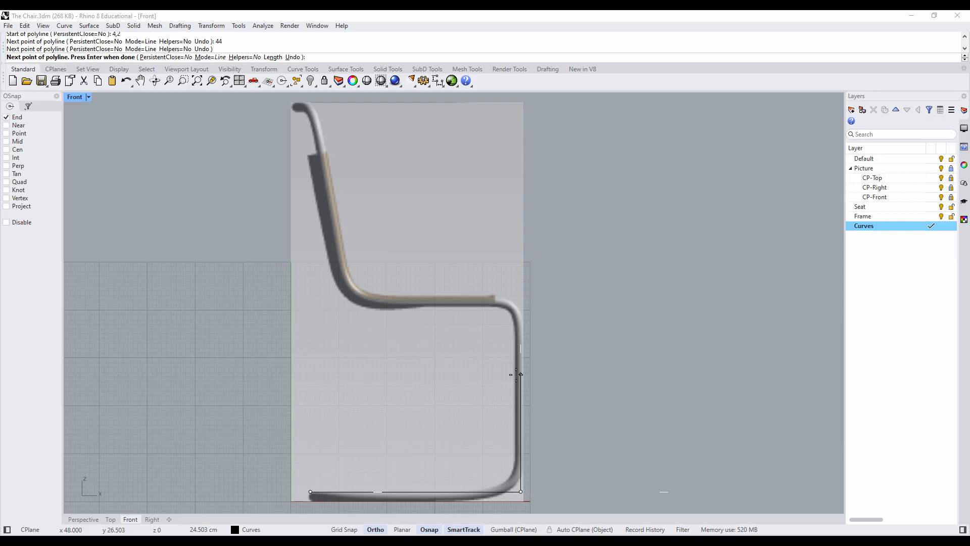
# - Continue the polyline with a 43 cm segment straight up and a 39 cm horizontal segment back toward the backrest
pyautogui.write('43')
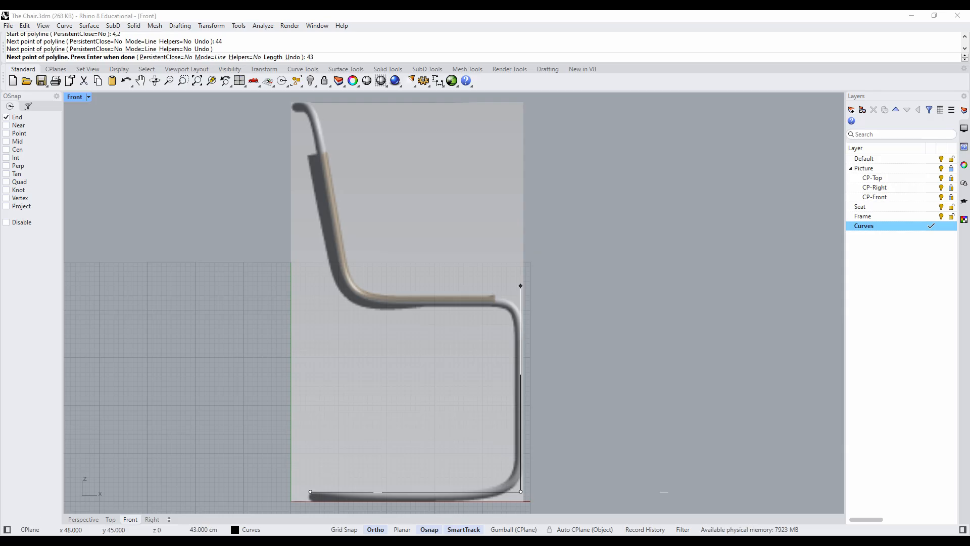
pyautogui.press('Return')
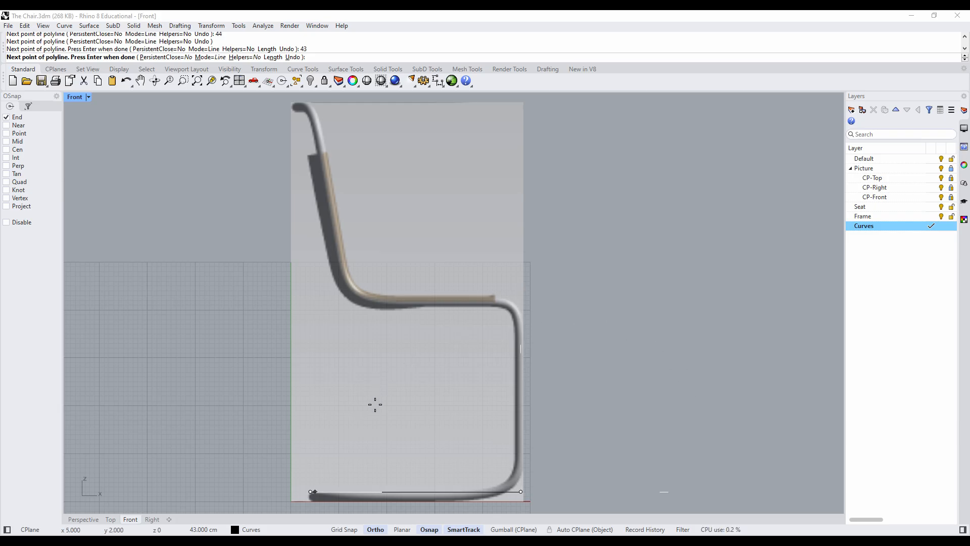
pyautogui.click(529, 274)
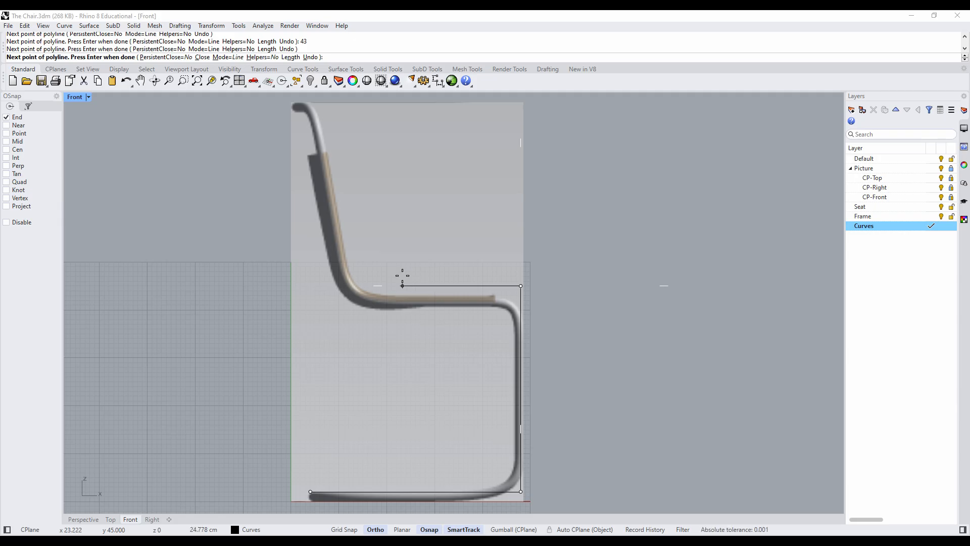
pyautogui.write('39')
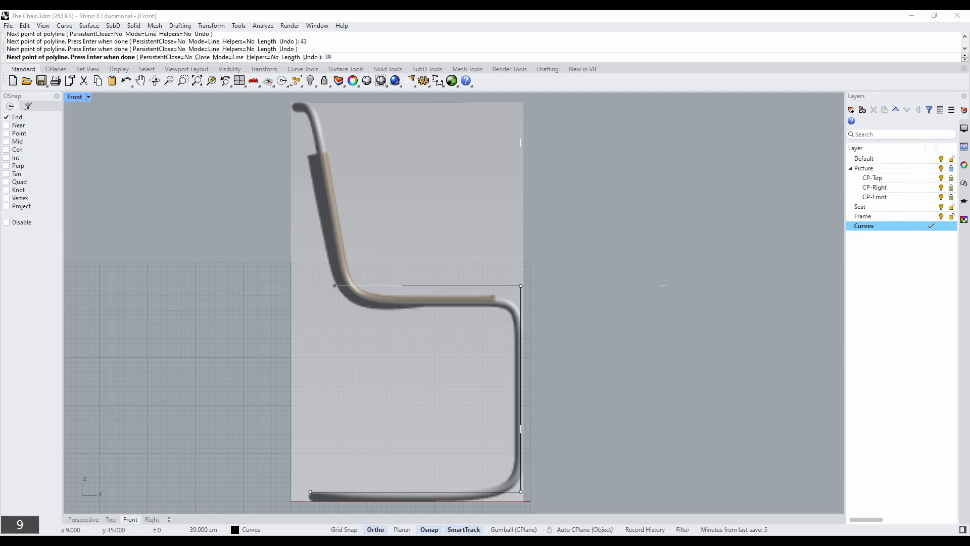
pyautogui.press('Return')
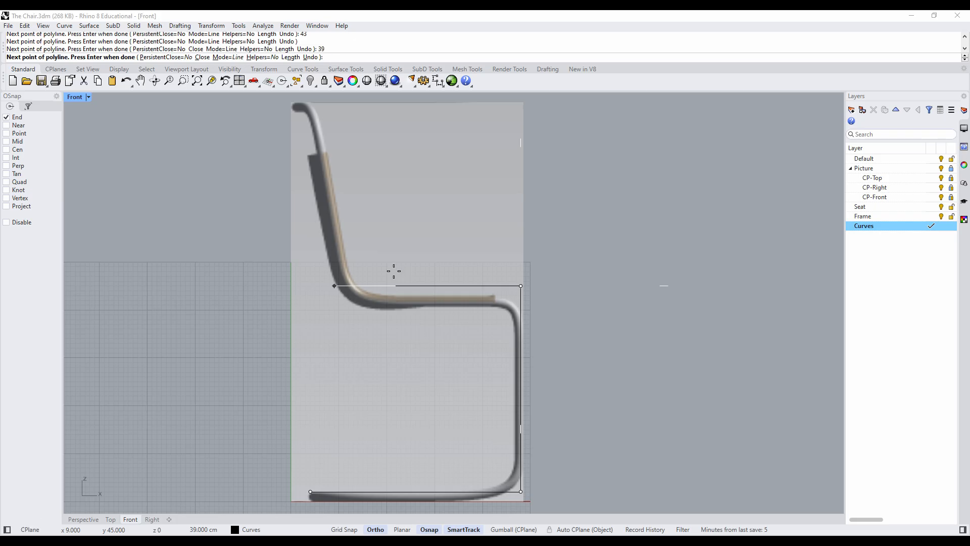
pyautogui.click(325, 284)
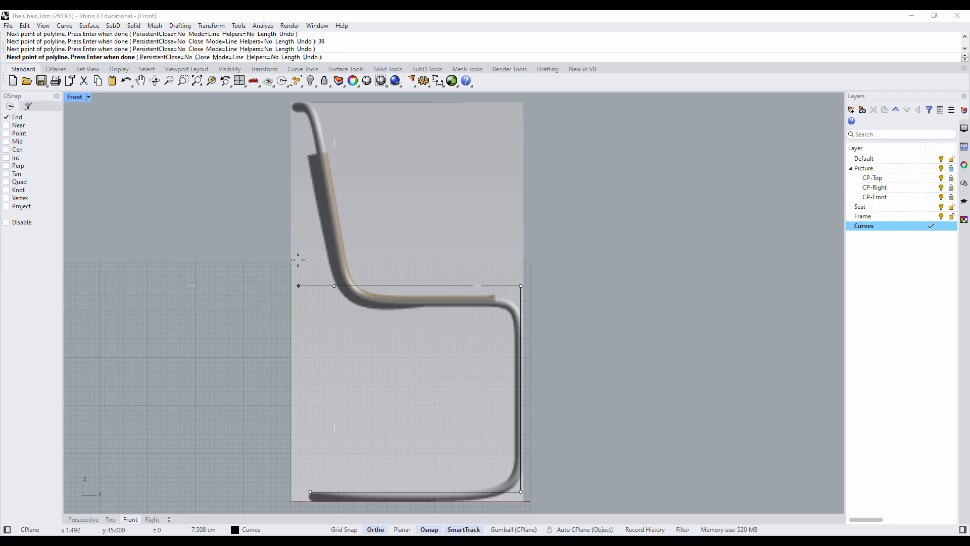
# - Add a 42 cm backrest segment at an angle constraint of 100 degrees and finish the polyline
pyautogui.write('<')
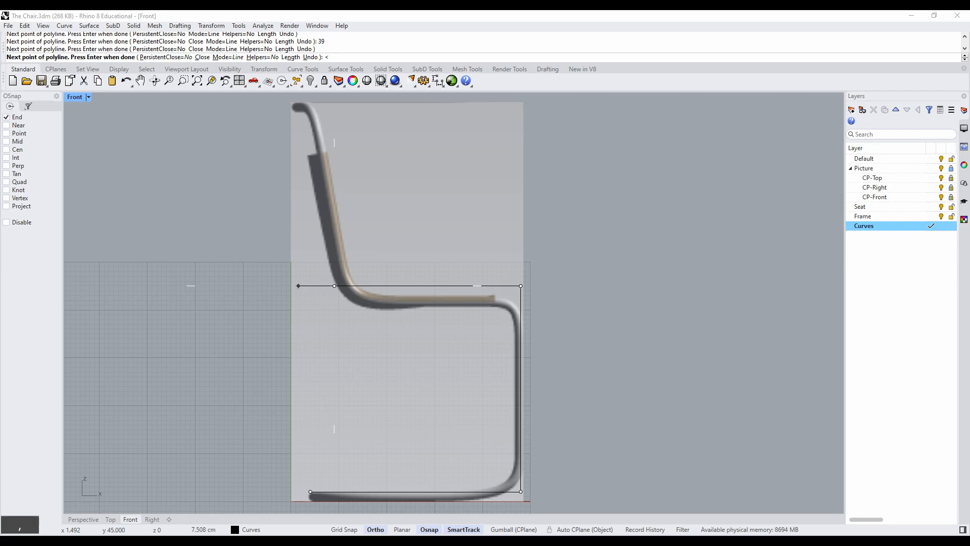
pyautogui.write('100')
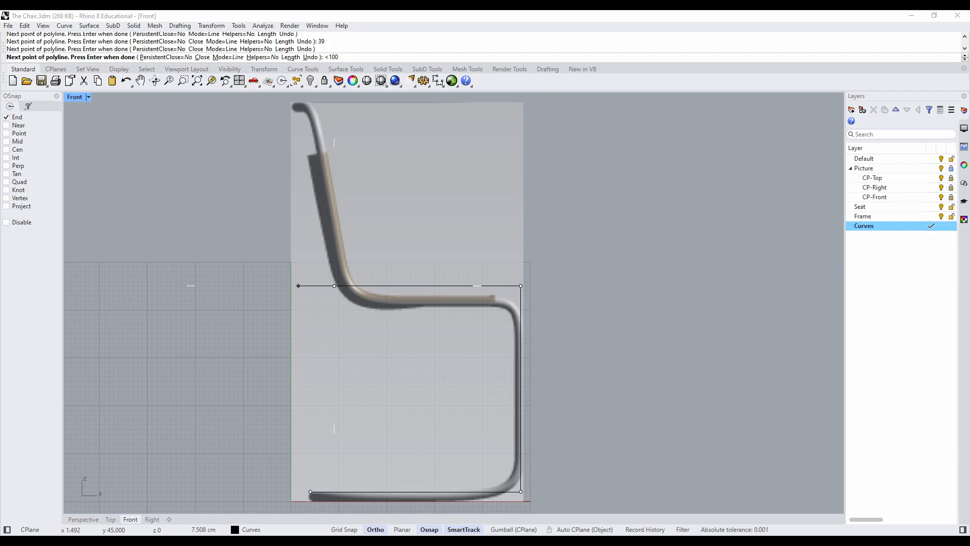
pyautogui.press('Return')
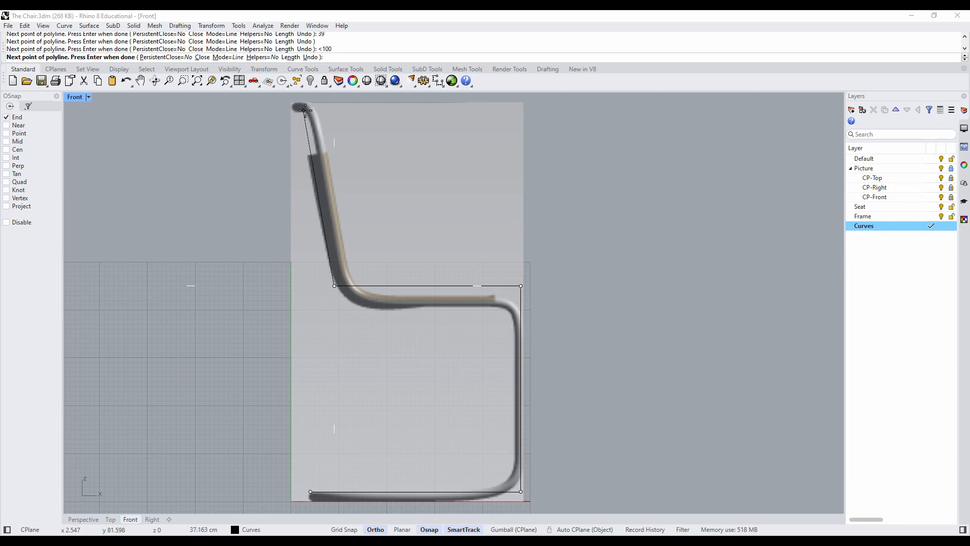
pyautogui.write('42')
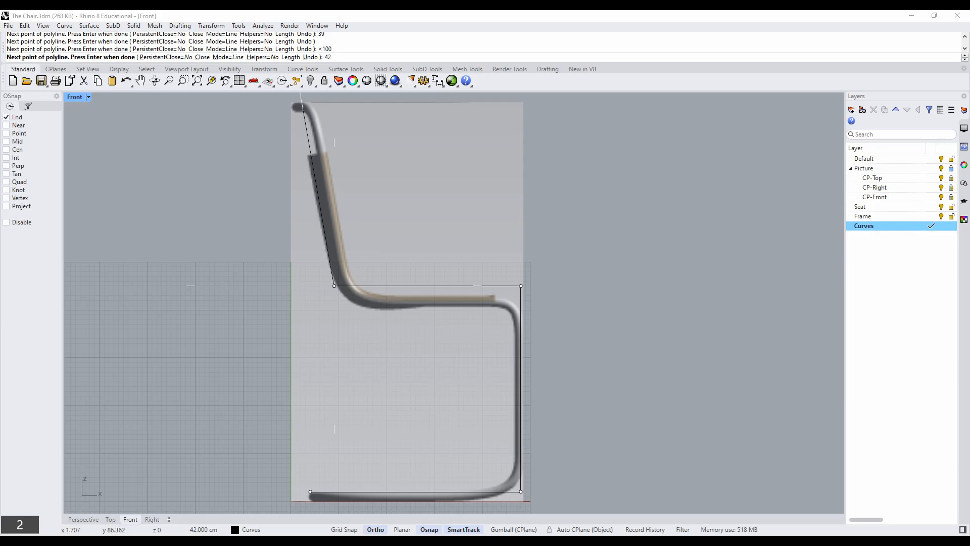
pyautogui.press('Return')
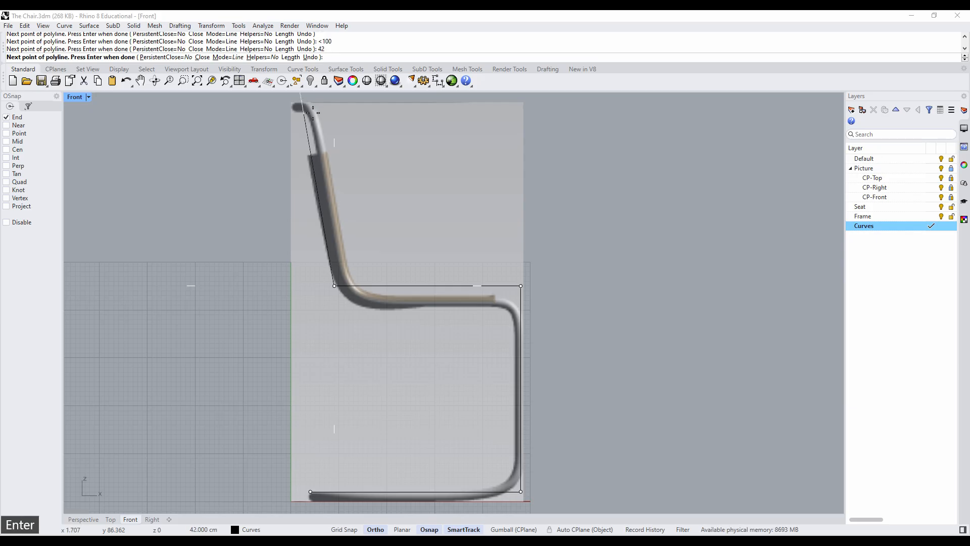
pyautogui.click(313, 112)
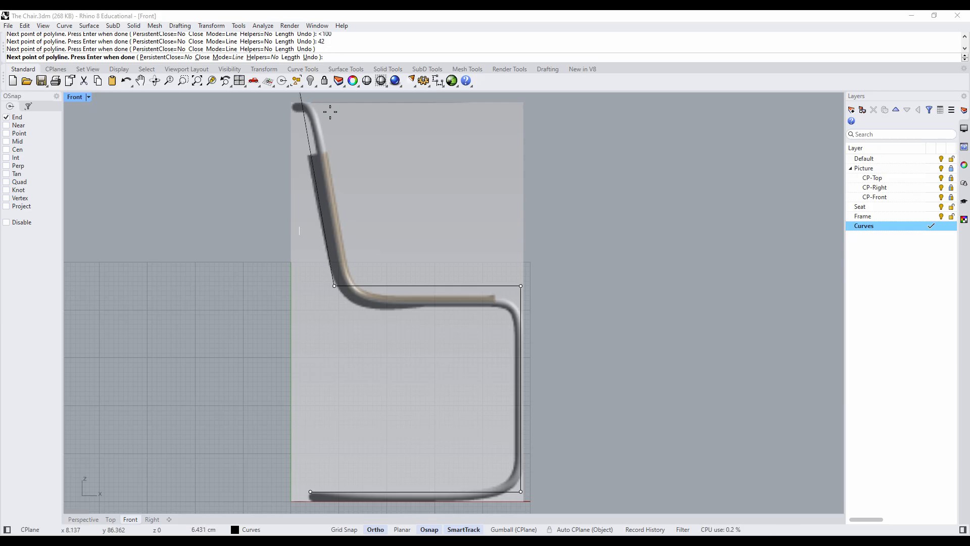
pyautogui.scroll(-3, 330, 111)
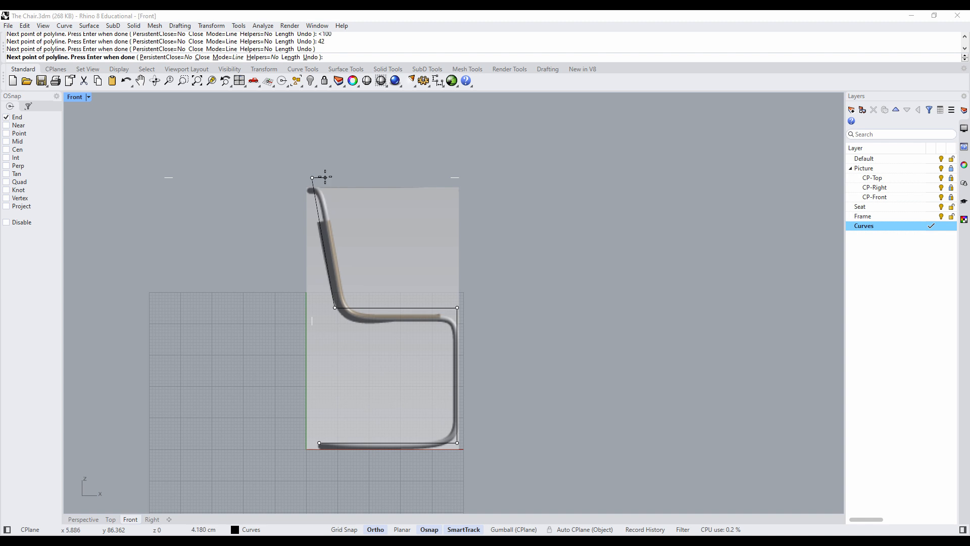
pyautogui.press('Return')
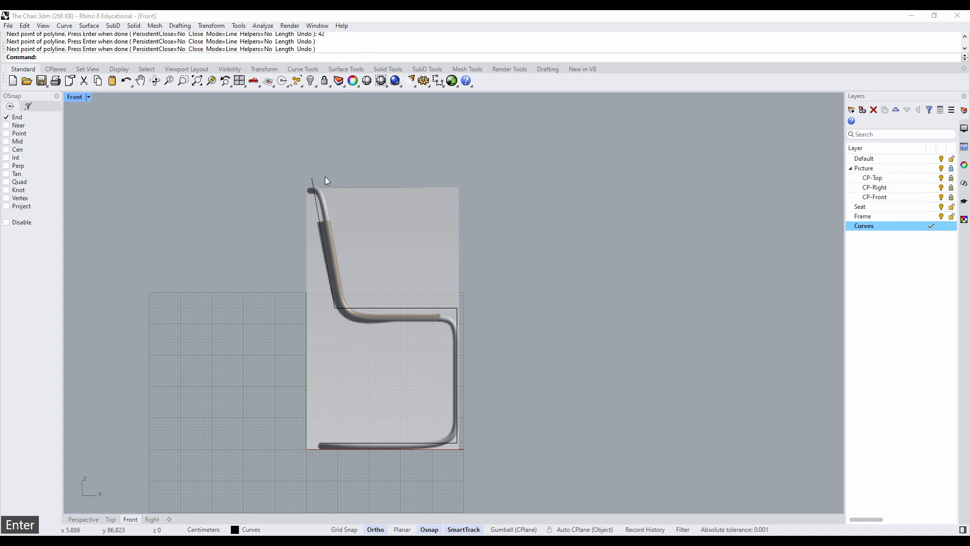
# - Select the finished chair profile polyline and restore the four-viewport layout
pyautogui.click(313, 183)
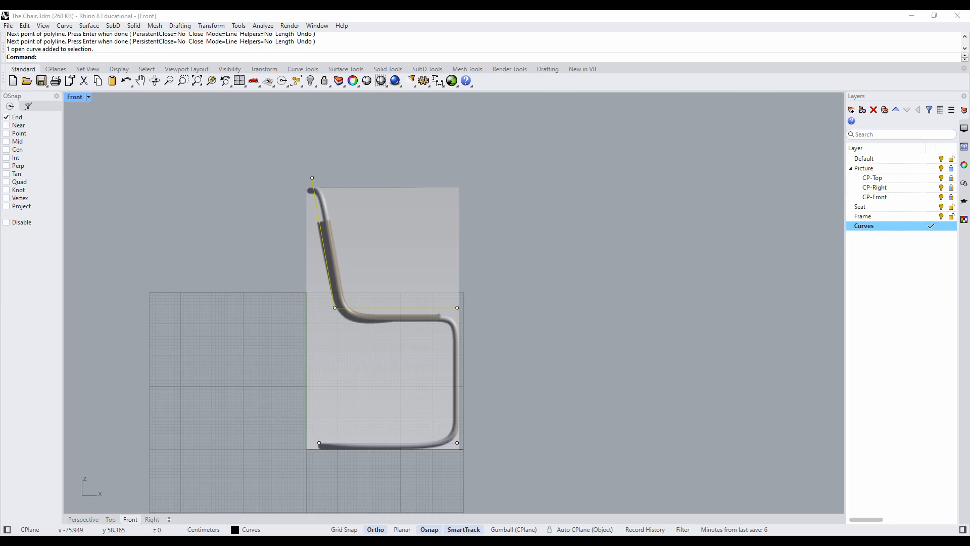
pyautogui.doubleClick(75, 97)
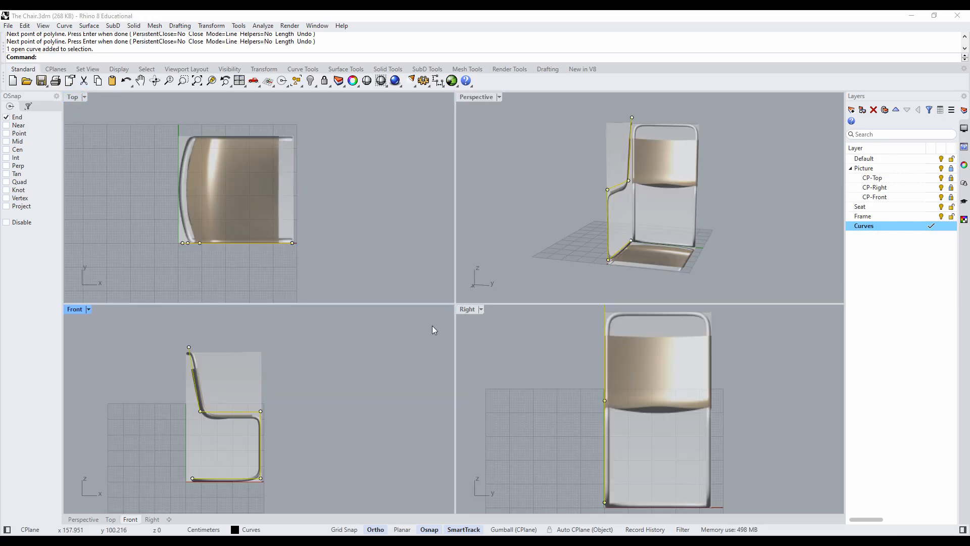
# - Draw a 45 cm horizontal line in the Right view from the profile's backrest top end across the chair's width
pyautogui.scroll(-3, 568, 359)
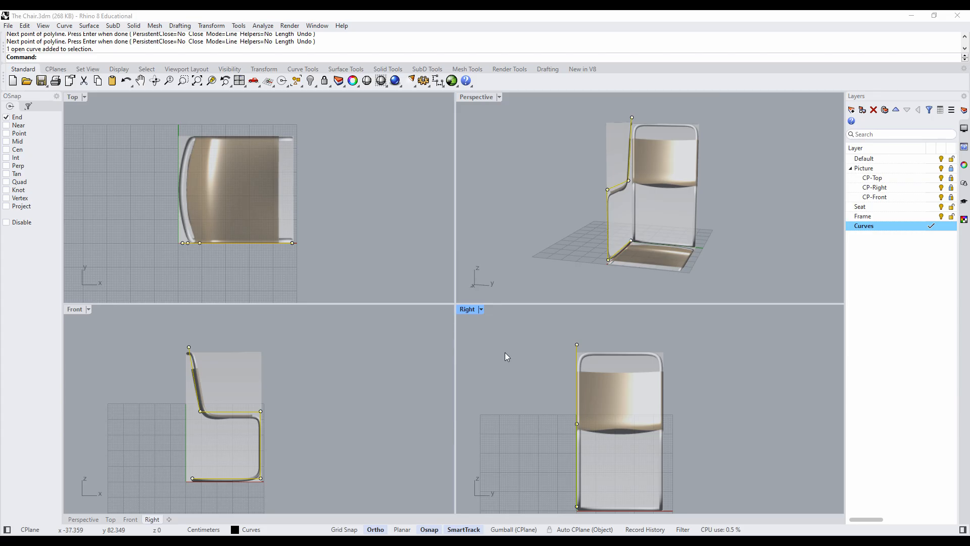
pyautogui.click(134, 27)
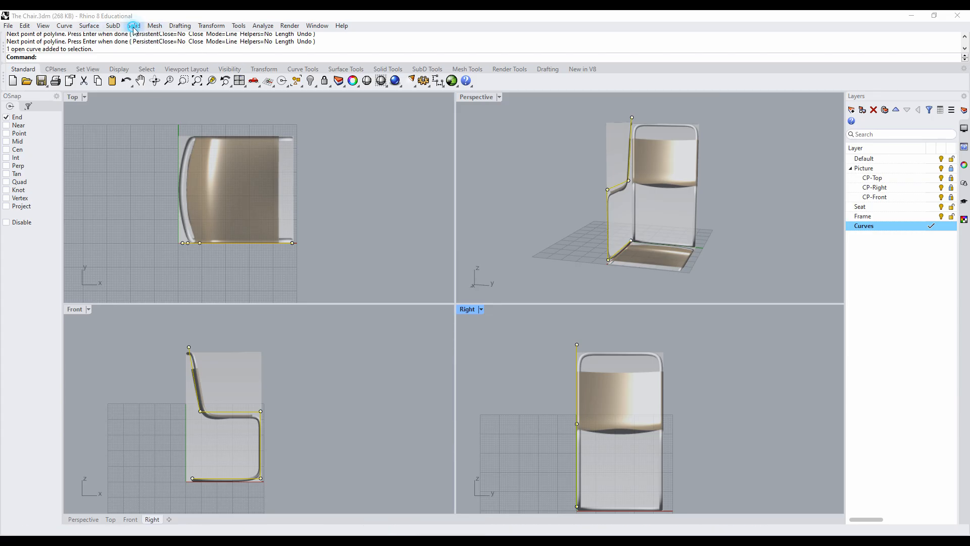
pyautogui.moveTo(64, 26)
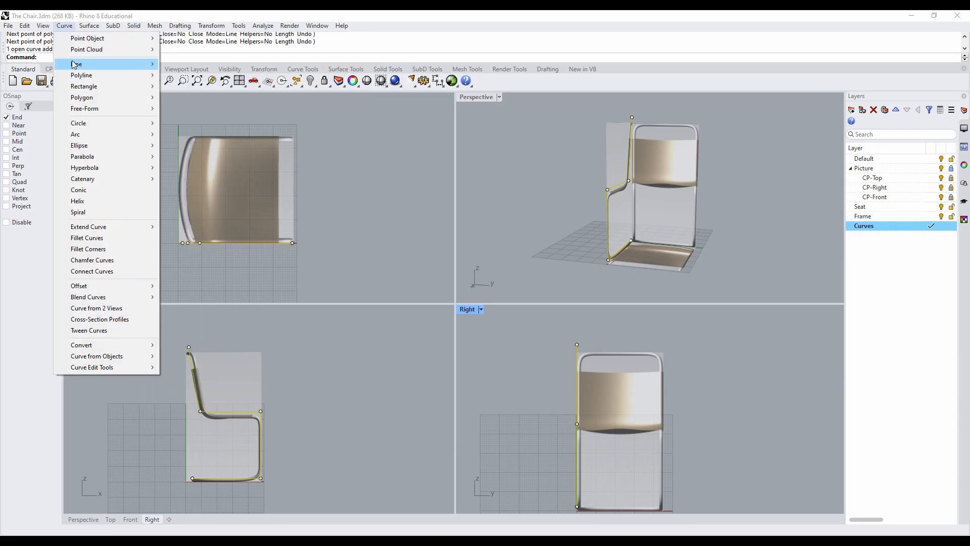
pyautogui.moveTo(74, 64)
pyautogui.click(188, 61)
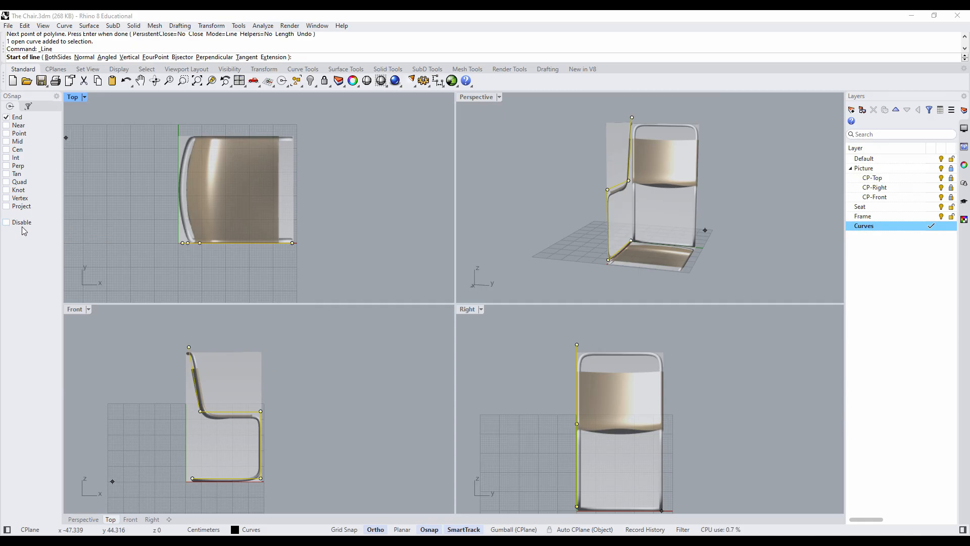
pyautogui.click(576, 344)
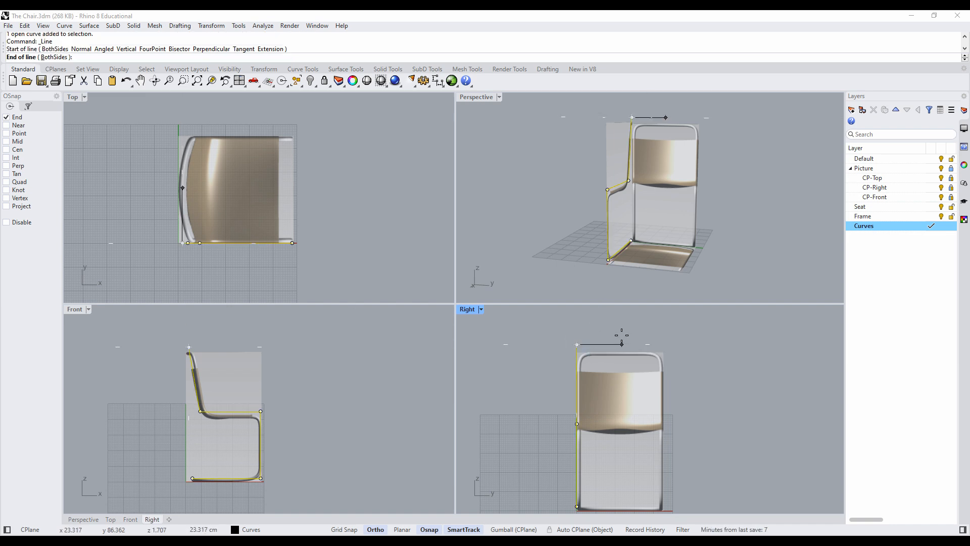
pyautogui.write('45')
pyautogui.press('Return')
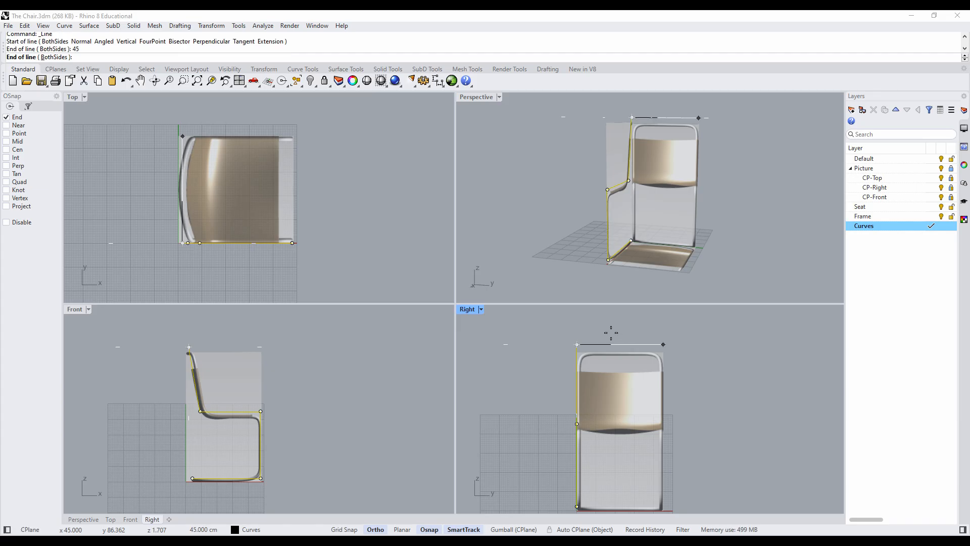
pyautogui.click(674, 339)
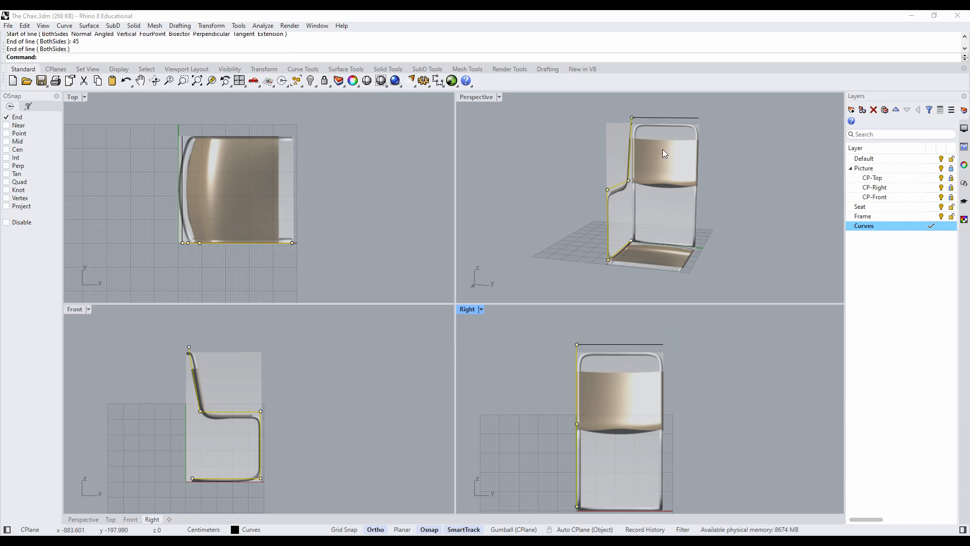
# - Hide the Picture layer to inspect the bare curves in perspective and show the layer again
pyautogui.moveTo(663, 149); pyautogui.dragTo(605, 192, button='right')
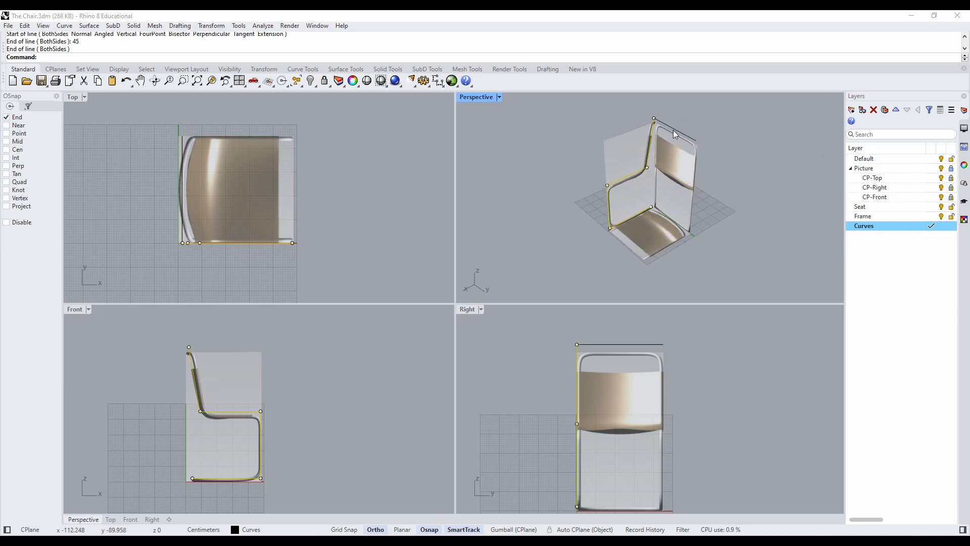
pyautogui.click(730, 127)
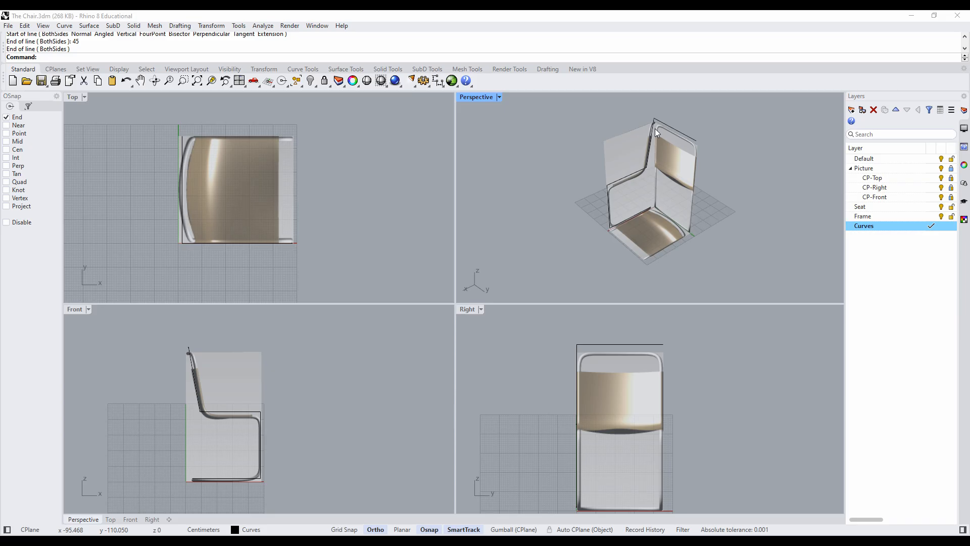
pyautogui.click(942, 171)
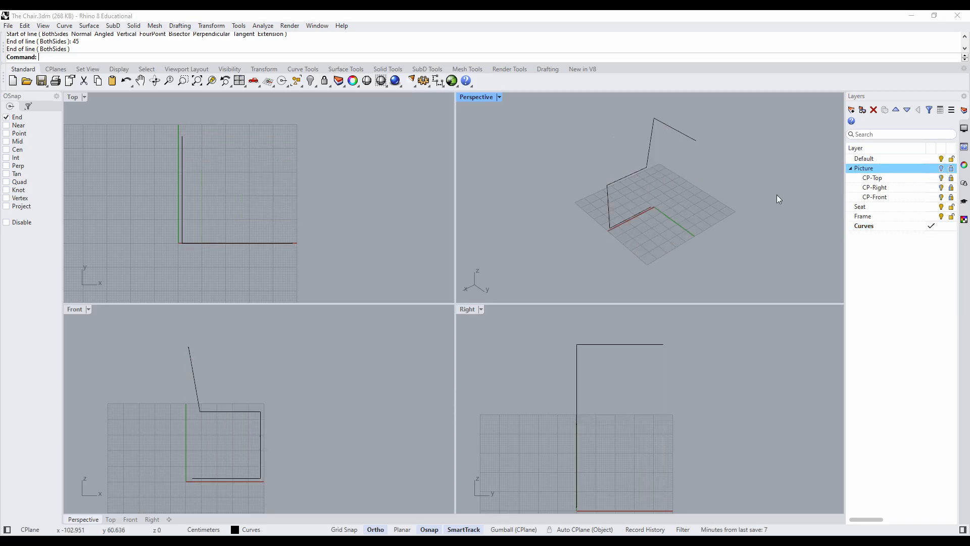
pyautogui.moveTo(774, 235); pyautogui.dragTo(812, 206, button='right')
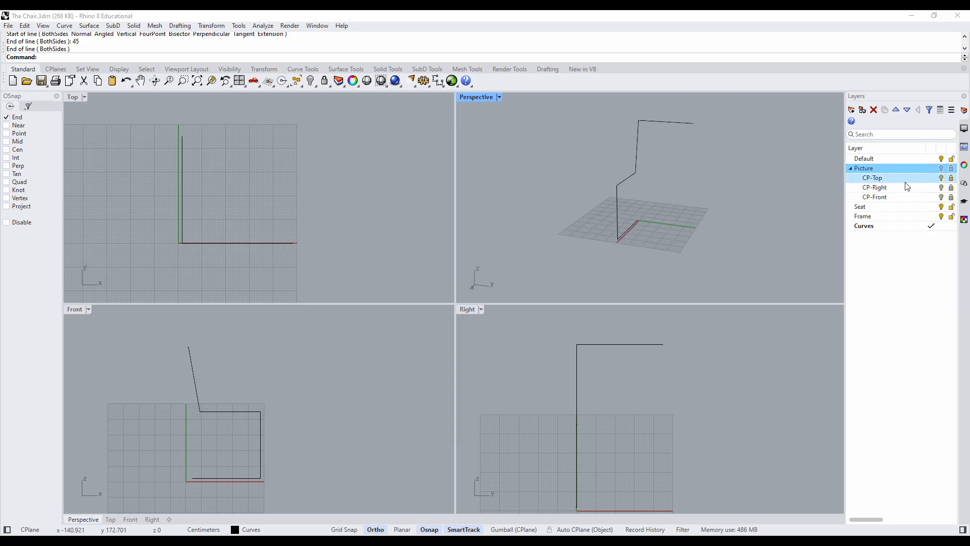
pyautogui.click(941, 168)
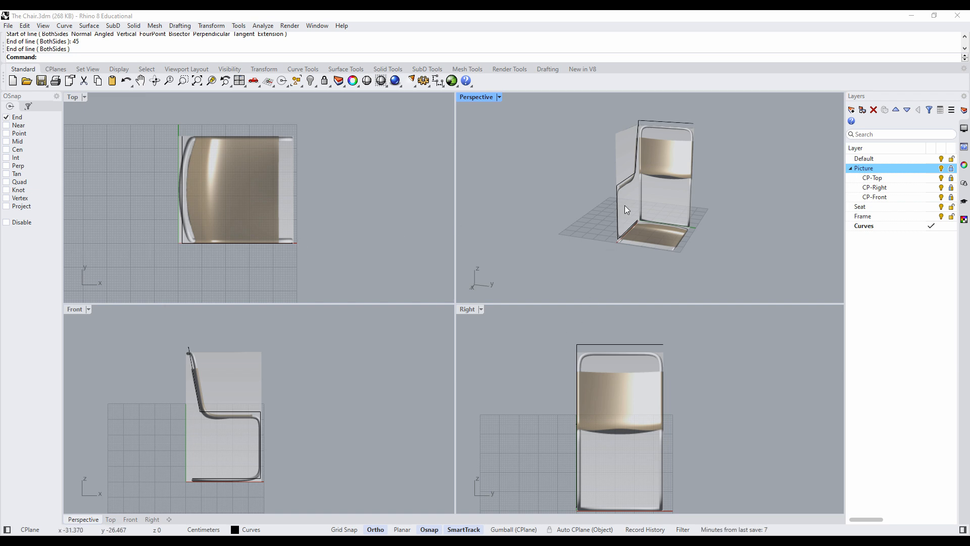
pyautogui.click(625, 181)
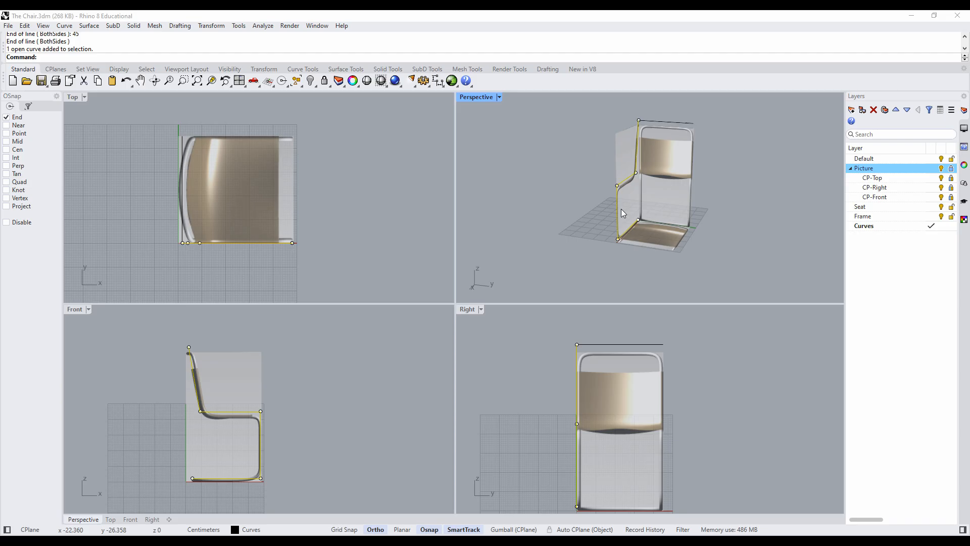
pyautogui.moveTo(589, 210); pyautogui.dragTo(557, 214, button='right')
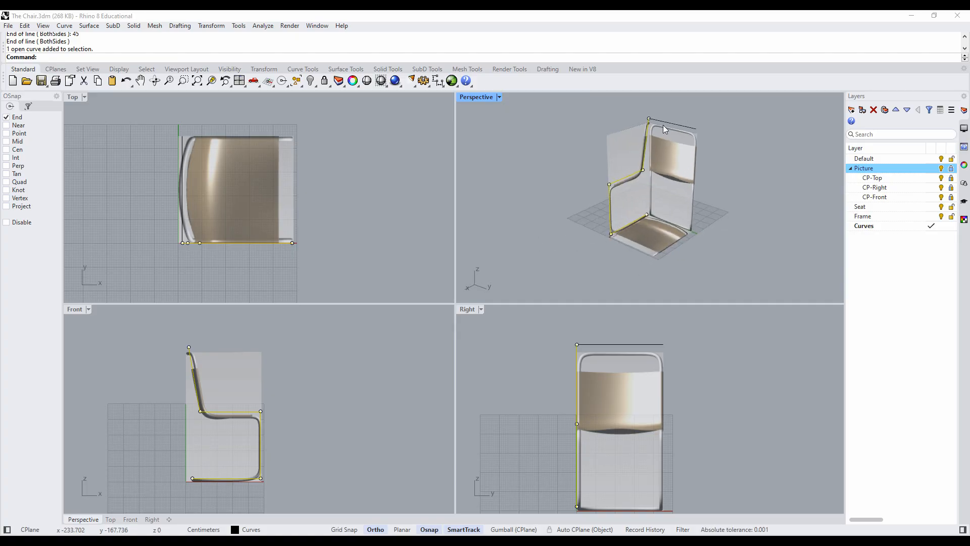
pyautogui.click(694, 107)
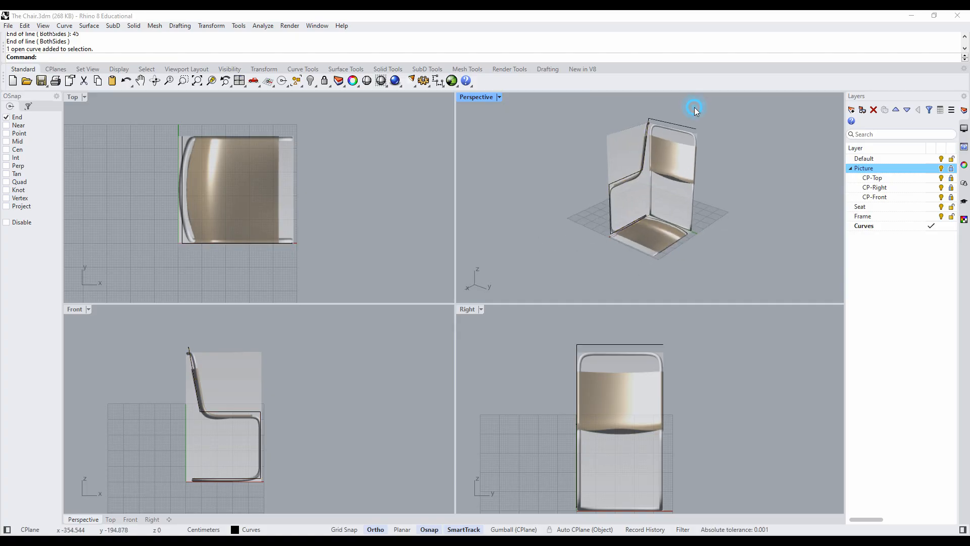
pyautogui.click(672, 124)
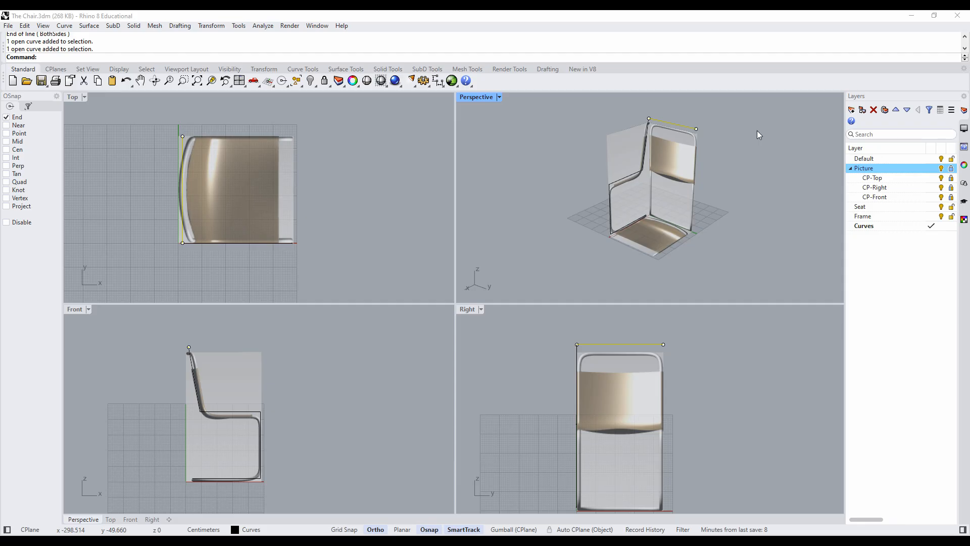
pyautogui.click(757, 130)
# - Copy the side profile from its backrest top end to the free end of the 45 cm line, with Ortho off
pyautogui.click(645, 133)
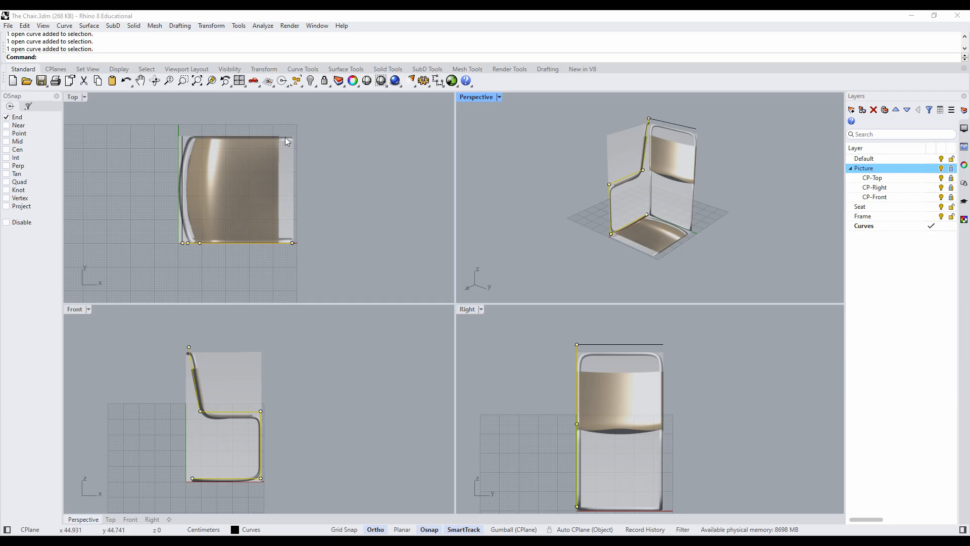
pyautogui.click(211, 26)
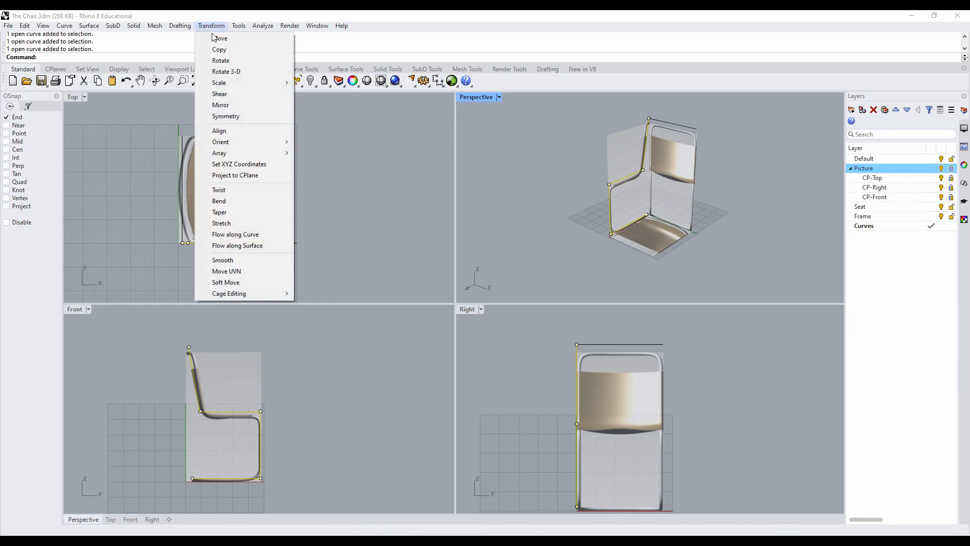
pyautogui.click(218, 49)
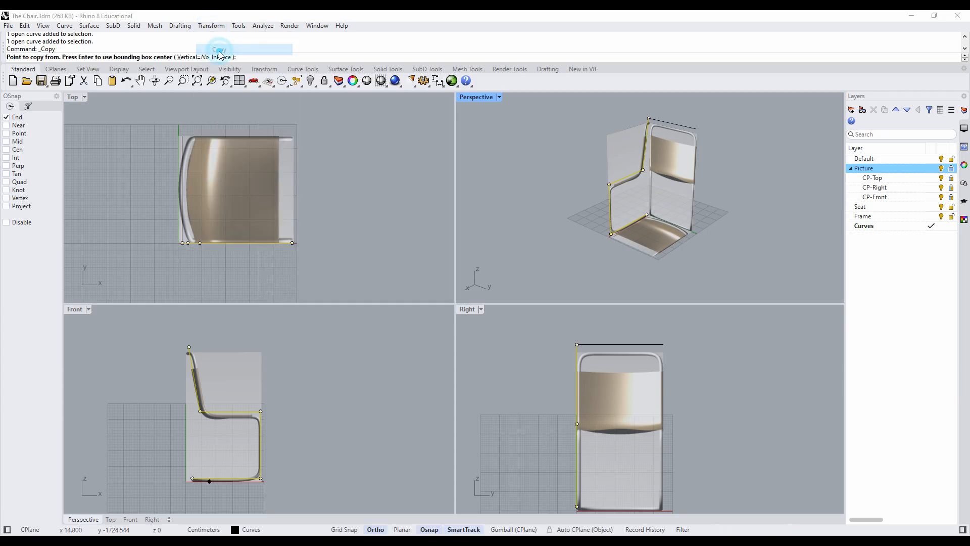
pyautogui.click(649, 117)
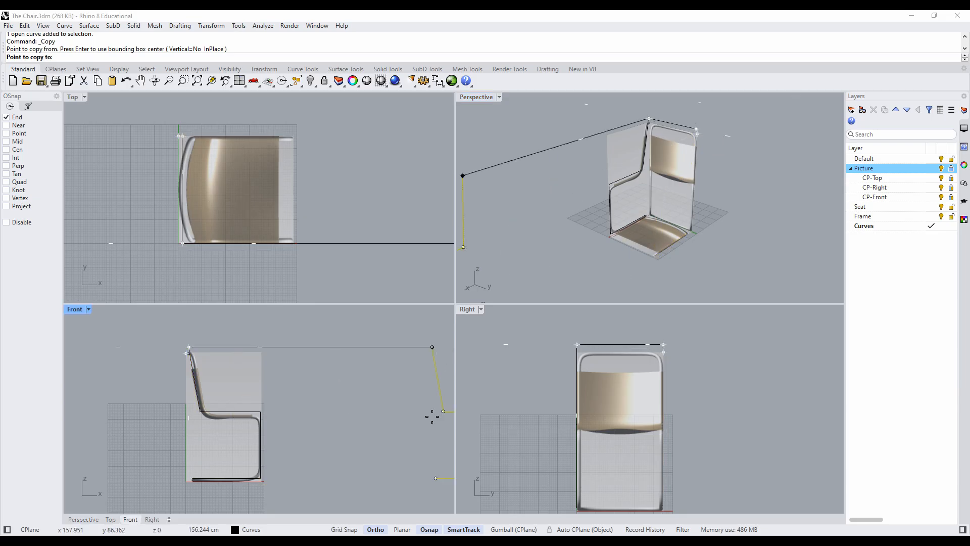
pyautogui.click(375, 529)
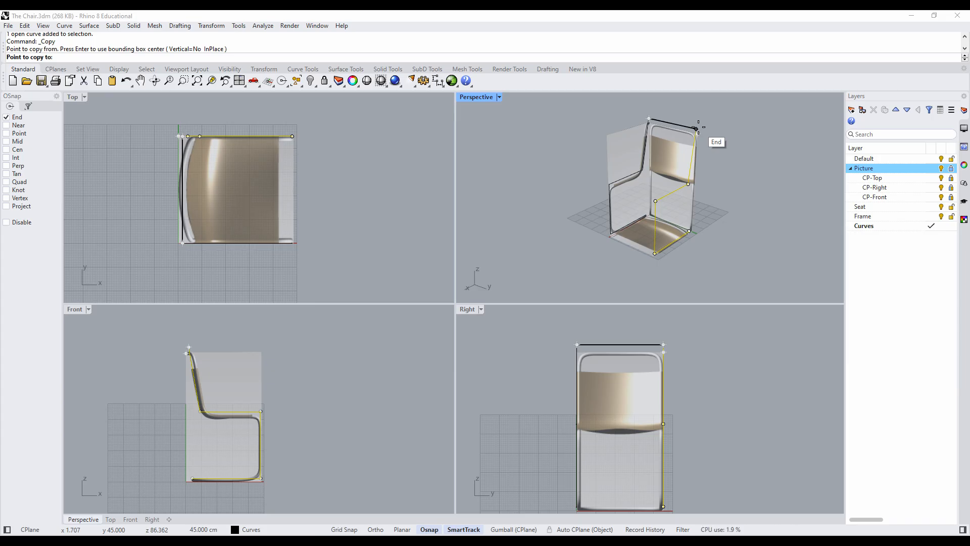
pyautogui.click(697, 128)
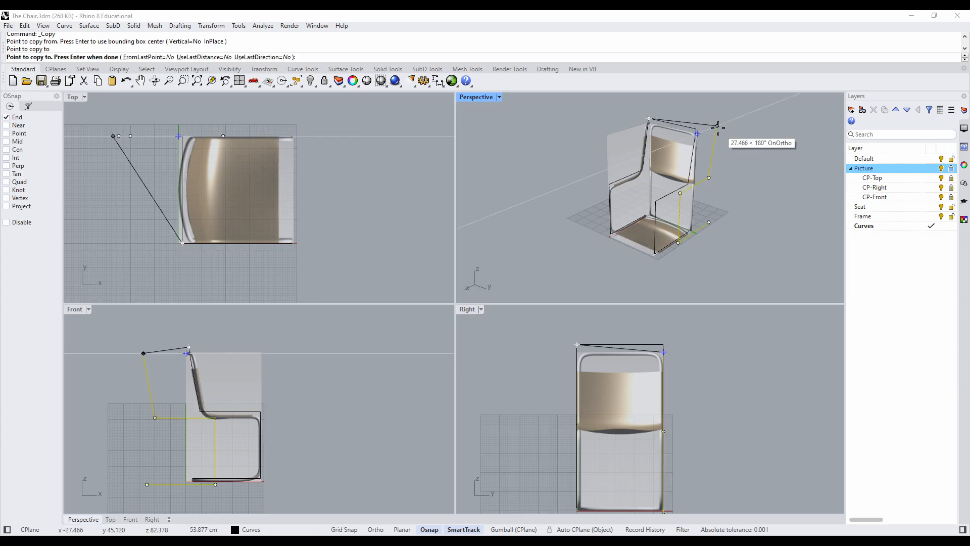
pyautogui.press('Return')
pyautogui.click(686, 184)
pyautogui.click(722, 153)
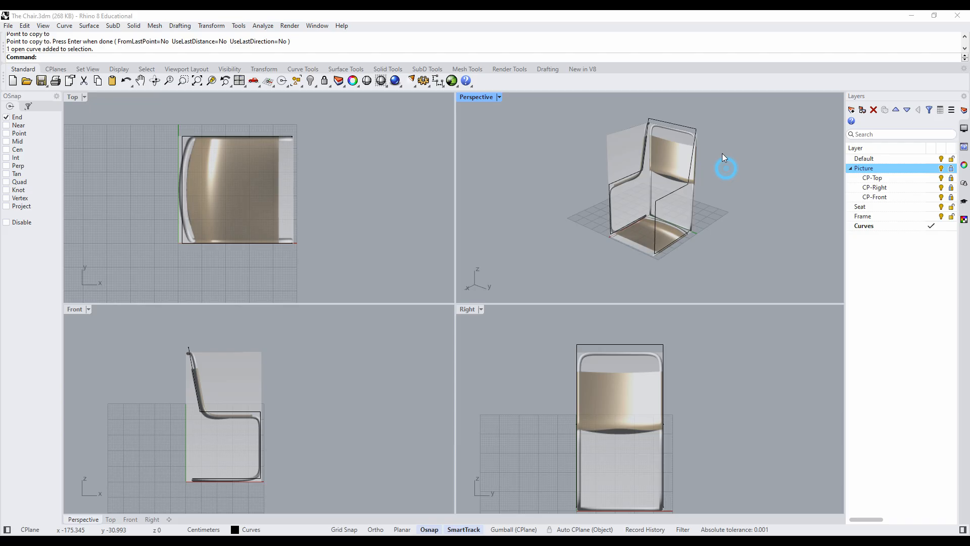
# - Hide the Picture layer with its reference images
pyautogui.moveTo(716, 138); pyautogui.dragTo(723, 161, button='right')
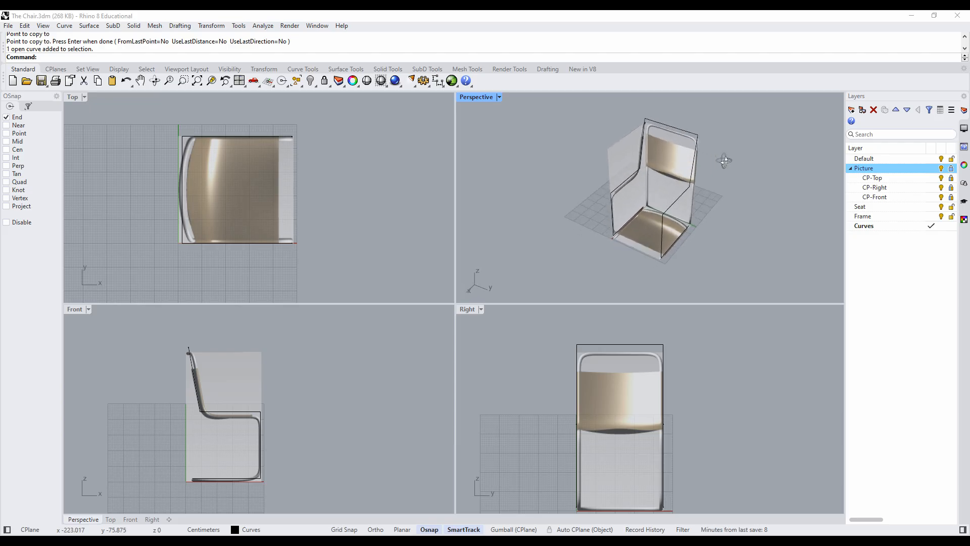
pyautogui.moveTo(675, 287); pyautogui.dragTo(680, 247, button='right')
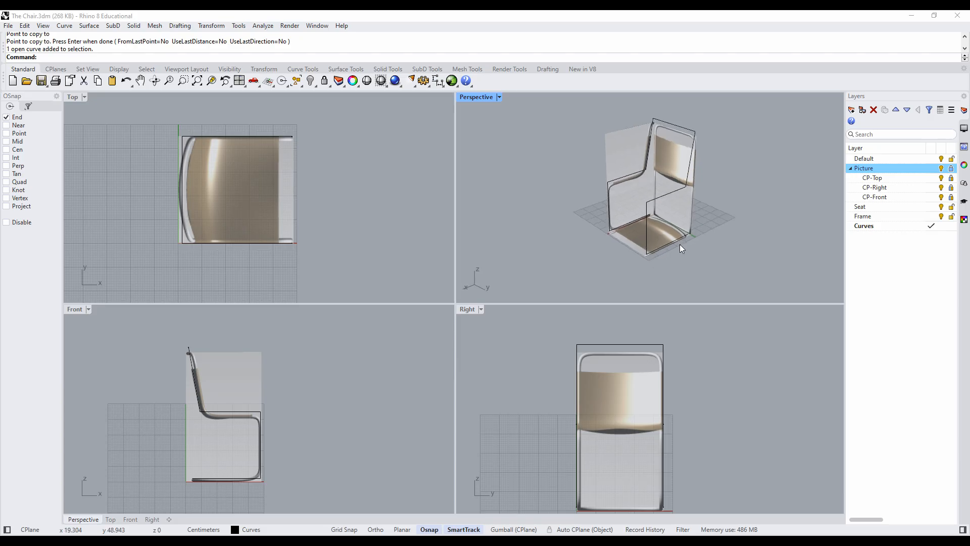
pyautogui.click(941, 169)
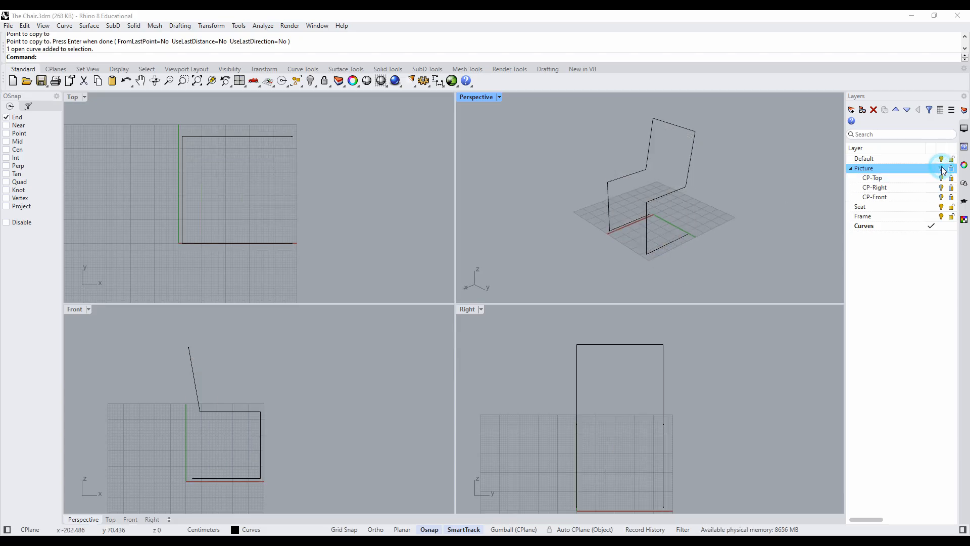
pyautogui.moveTo(727, 220); pyautogui.dragTo(666, 228, button='right')
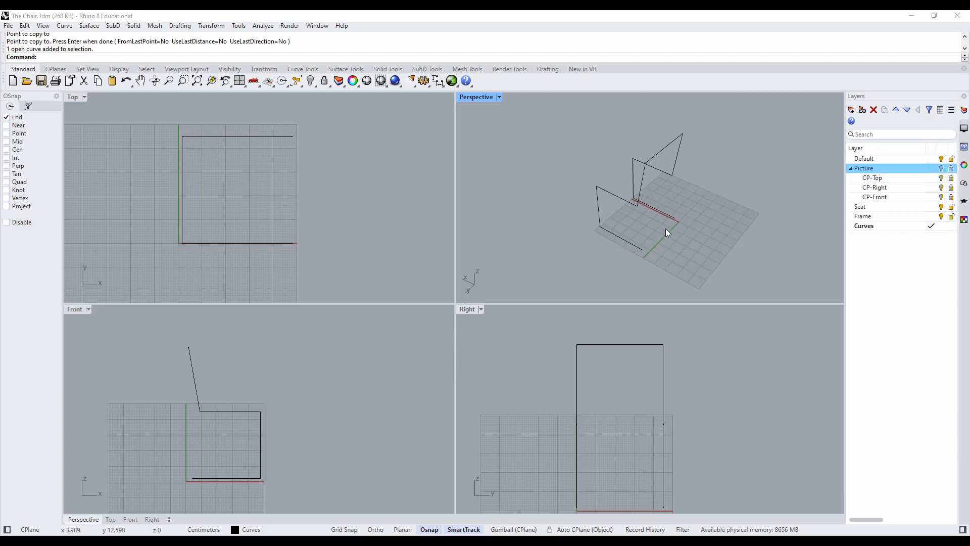
pyautogui.scroll(5, 664, 228)
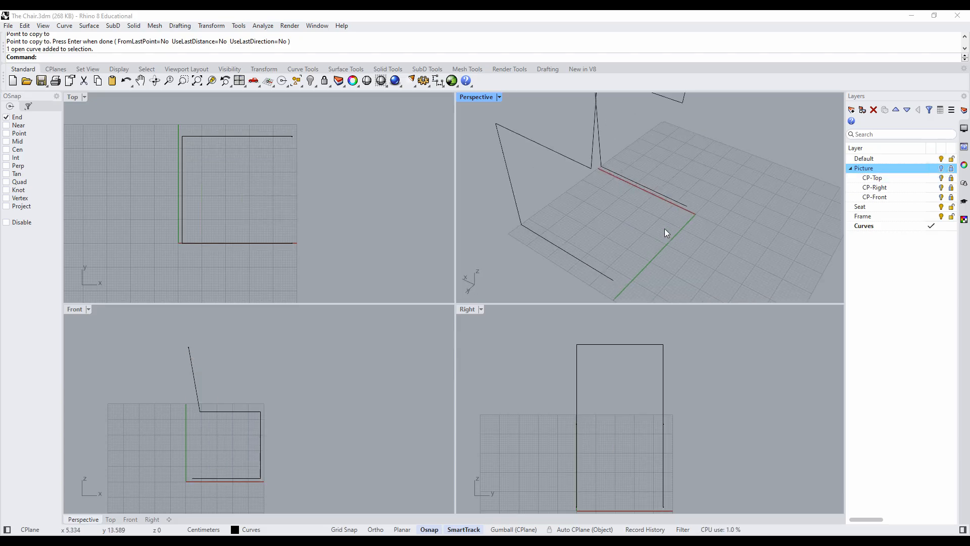
# - Maximize the Perspective view and draw a single line joining the open rear base ends of the two side profiles
pyautogui.doubleClick(464, 97)
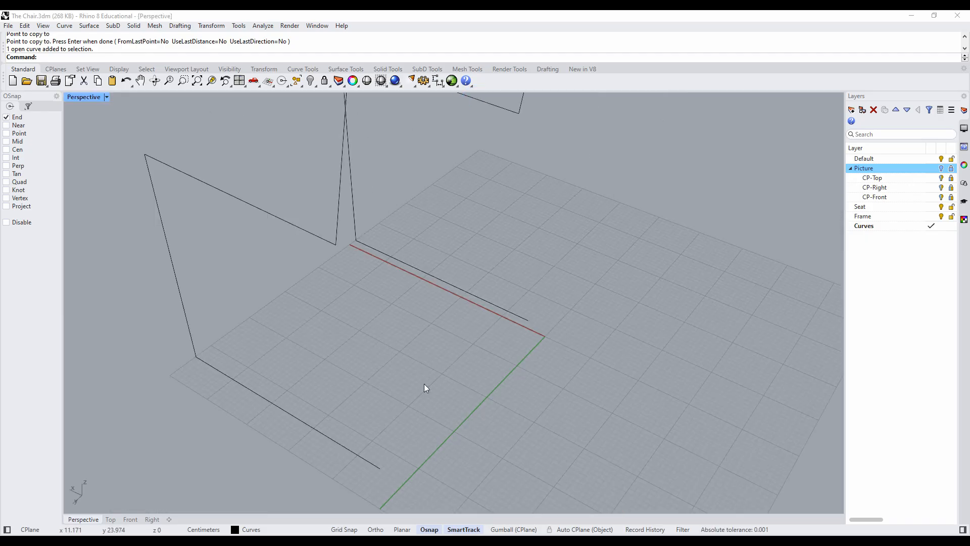
pyautogui.moveTo(424, 384); pyautogui.dragTo(428, 372, button='right')
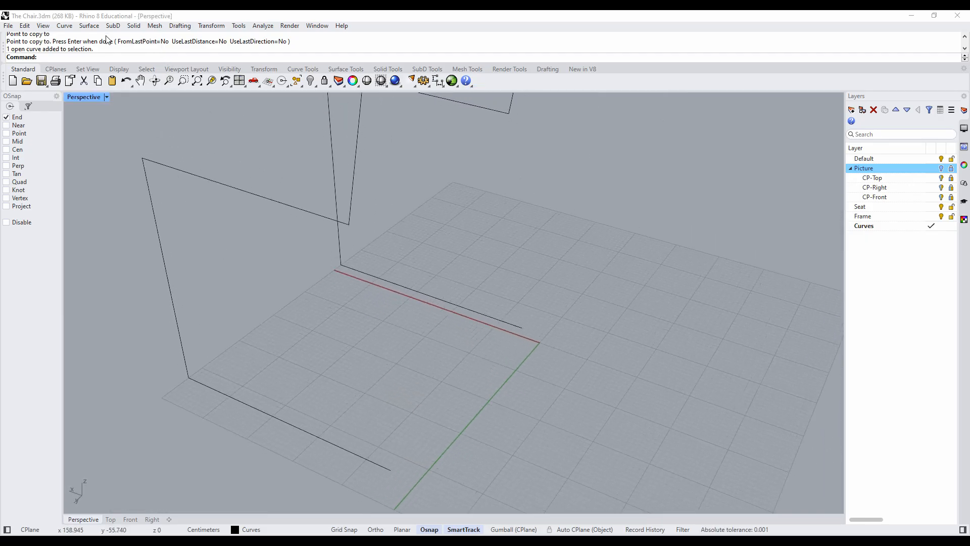
pyautogui.click(65, 26)
pyautogui.moveTo(76, 63)
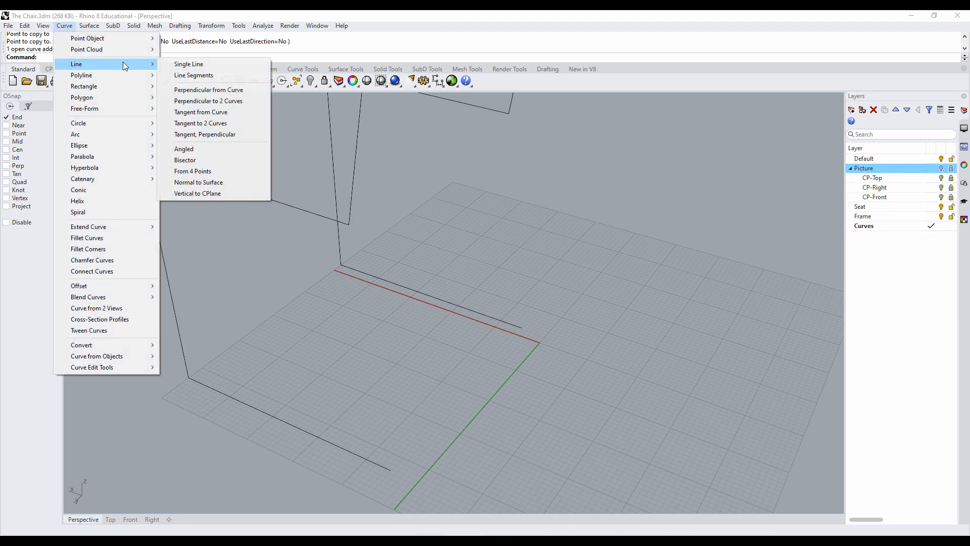
pyautogui.click(182, 64)
pyautogui.click(396, 469)
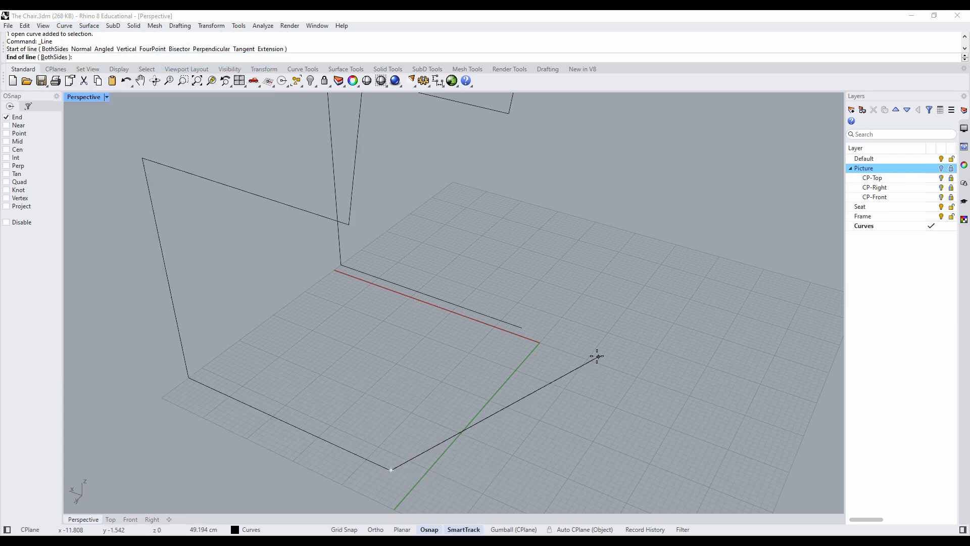
pyautogui.click(524, 331)
pyautogui.scroll(-4, 537, 386)
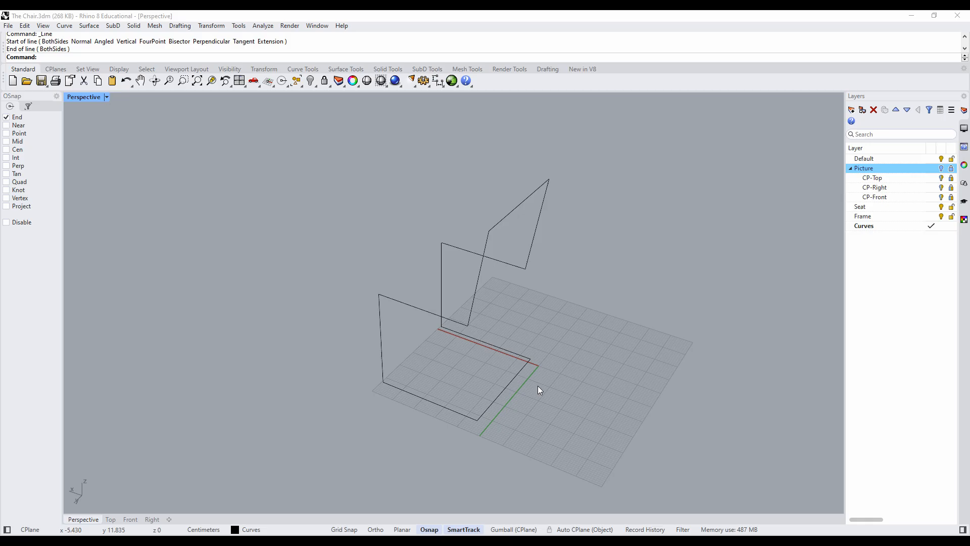
pyautogui.moveTo(515, 403); pyautogui.dragTo(665, 364, button='right')
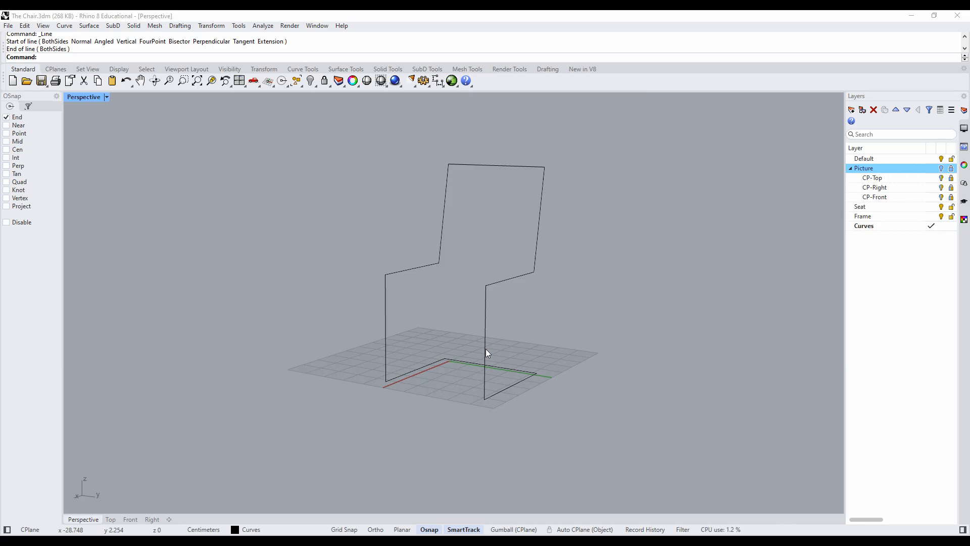
pyautogui.moveTo(567, 340); pyautogui.dragTo(541, 350, button='right')
pyautogui.moveTo(648, 347); pyautogui.dragTo(576, 342, button='right')
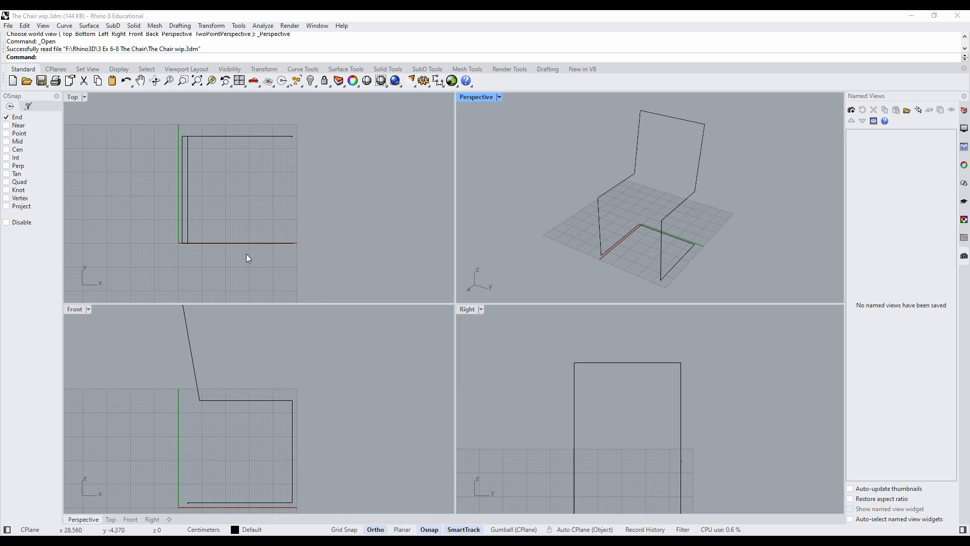
# - Draw a freehand rectangle in the Top view beside the chair curves, with its first corner at about x -35, y 2
pyautogui.scroll(-1, 245, 253)
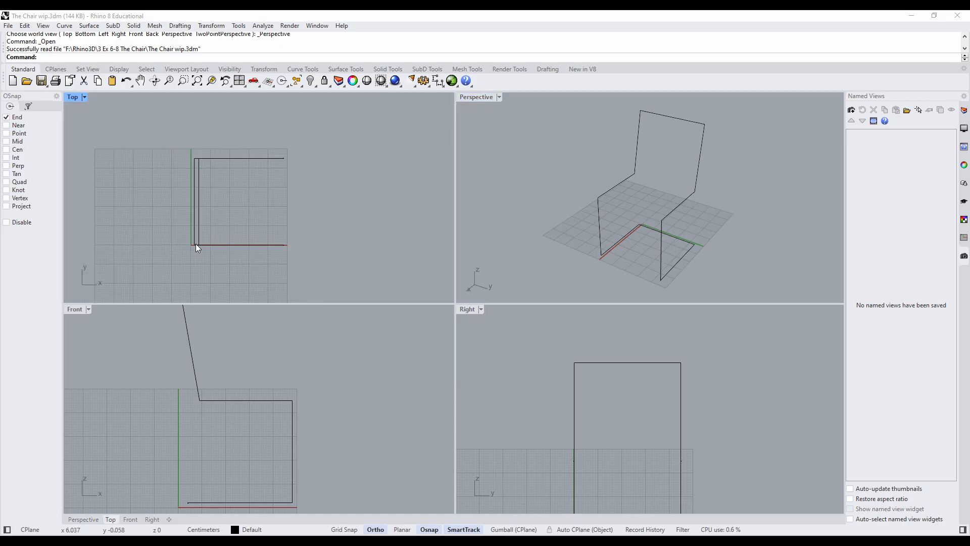
pyautogui.rightClick(190, 83)
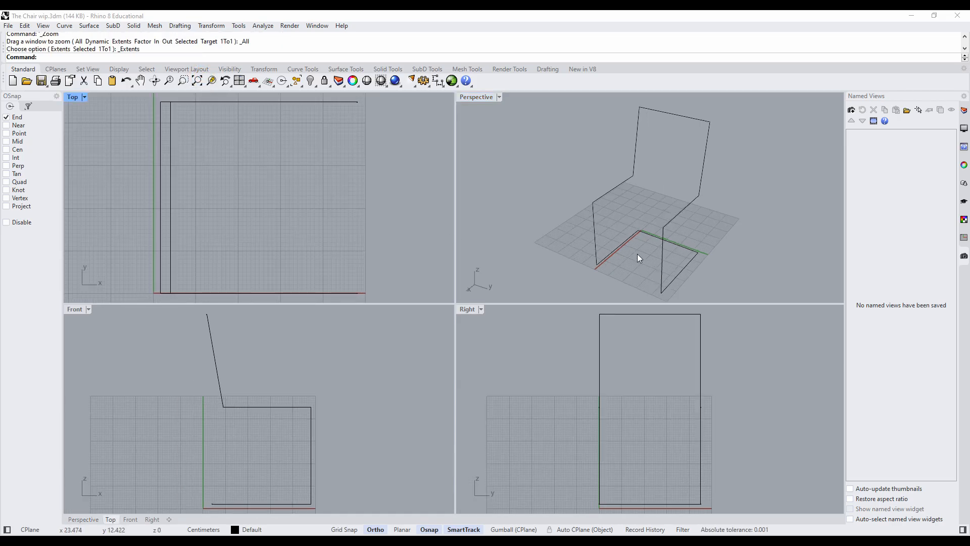
pyautogui.scroll(-2, 248, 210)
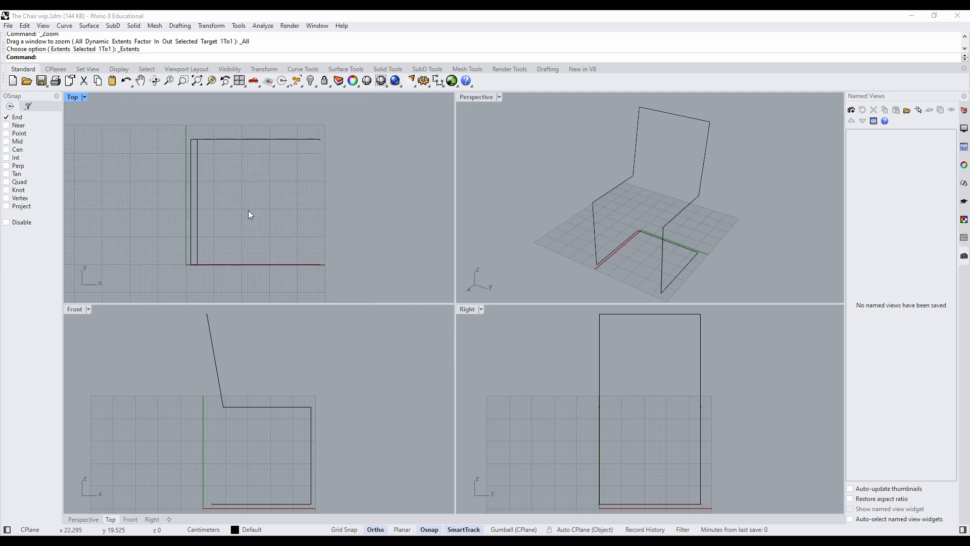
pyautogui.moveTo(155, 231); pyautogui.dragTo(183, 184, button='right')
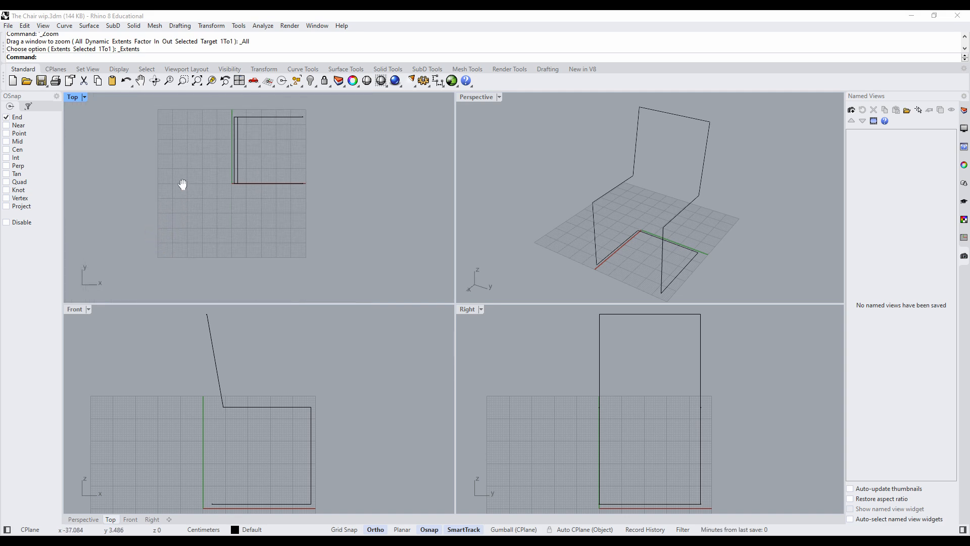
pyautogui.moveTo(130, 431); pyautogui.dragTo(173, 334, button='right')
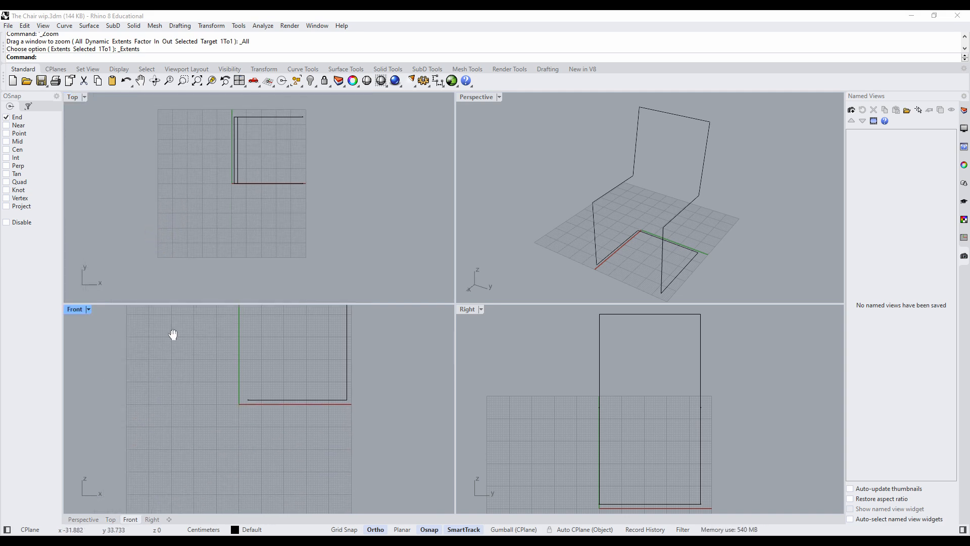
pyautogui.moveTo(533, 477); pyautogui.dragTo(547, 362, button='right')
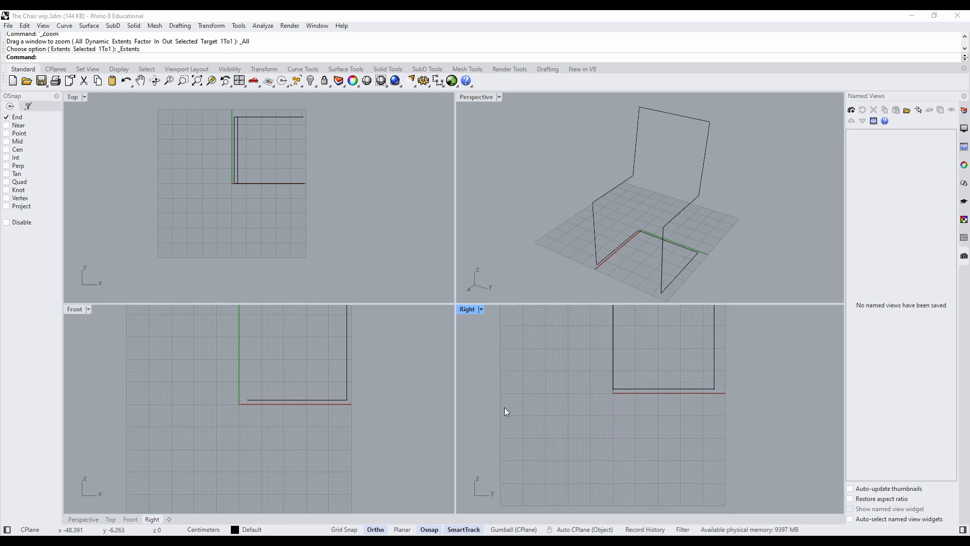
pyautogui.moveTo(586, 242); pyautogui.dragTo(609, 256, button='right')
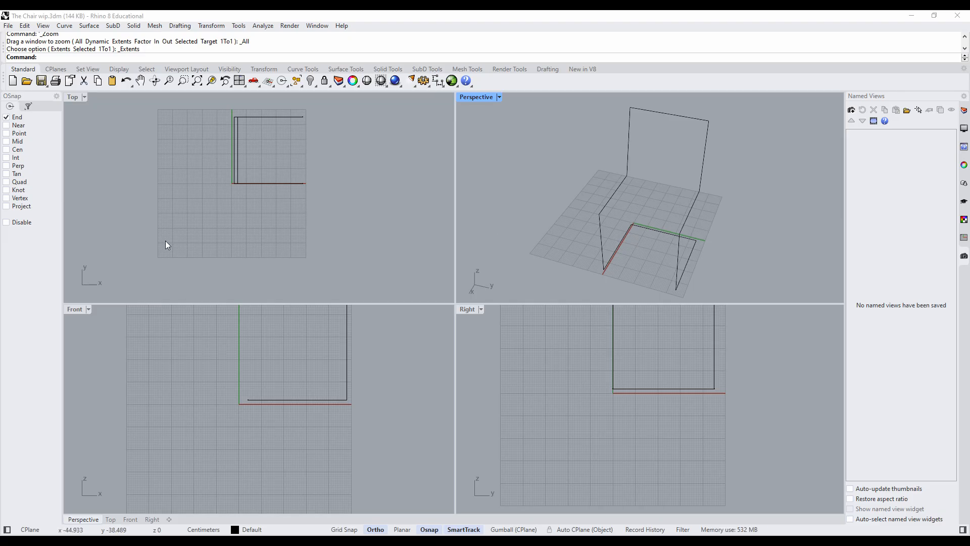
pyautogui.click(66, 27)
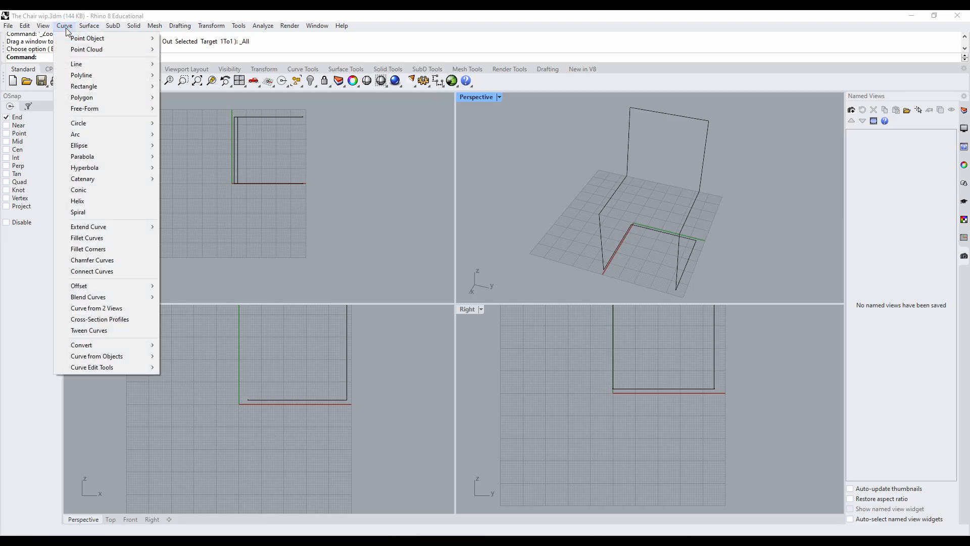
pyautogui.moveTo(121, 86)
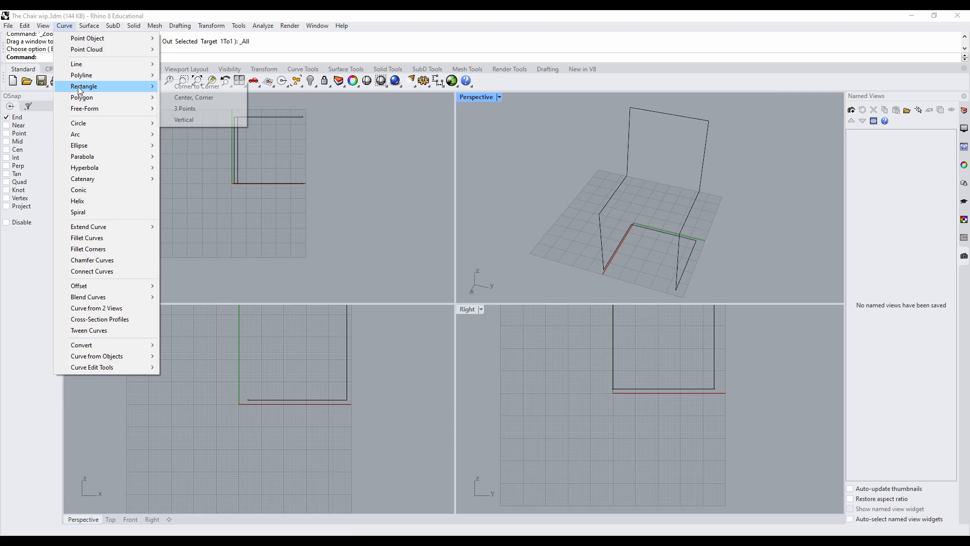
pyautogui.click(219, 87)
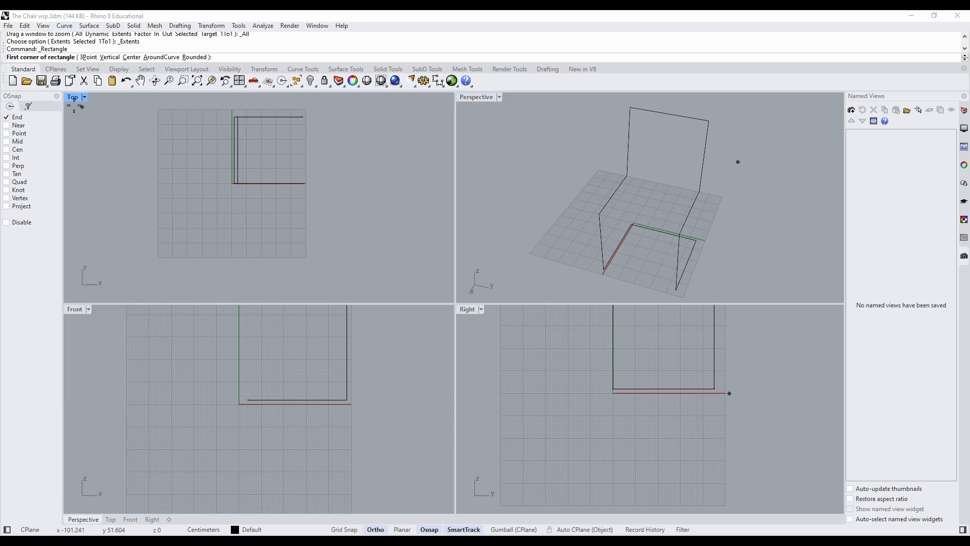
pyautogui.click(180, 181)
pyautogui.click(208, 226)
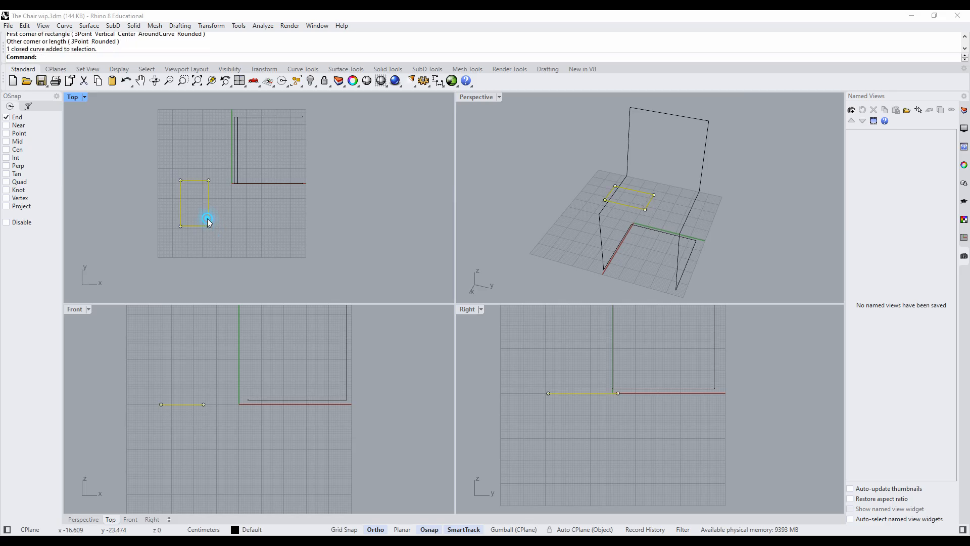
pyautogui.moveTo(500, 245); pyautogui.dragTo(826, 208, button='right')
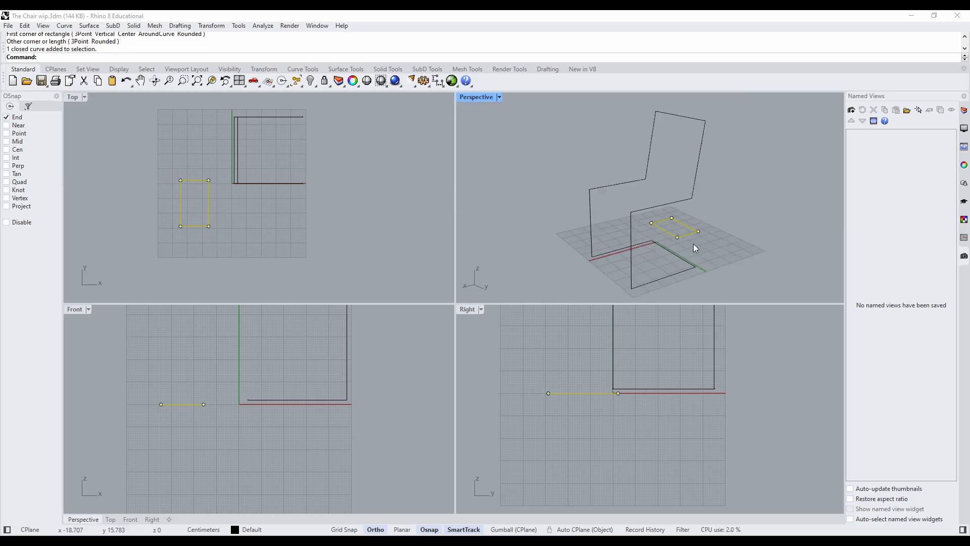
# - Draw a freehand upright rectangle in the Front view beside the chair frame and inspect its orientation in the Perspective view
pyautogui.click(176, 367)
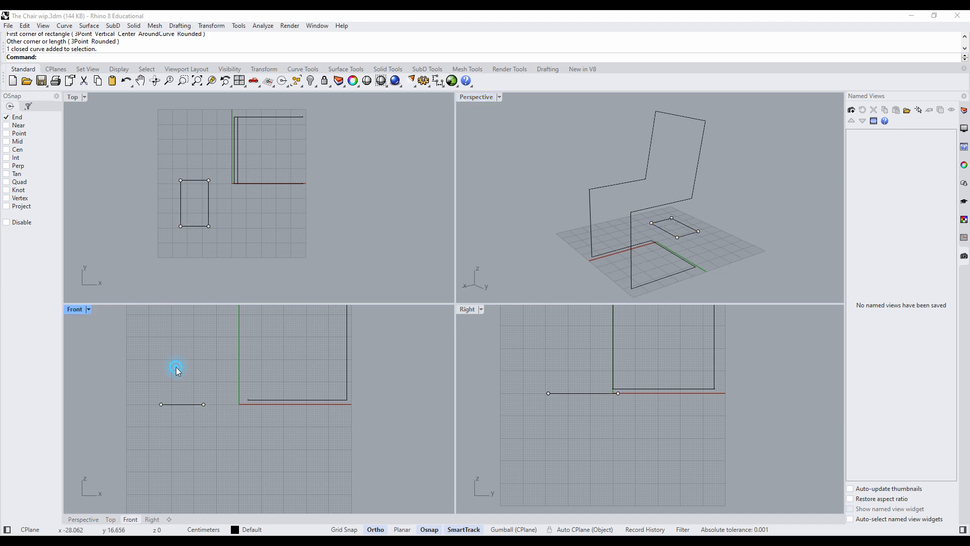
pyautogui.rightClick(157, 337)
pyautogui.click(162, 330)
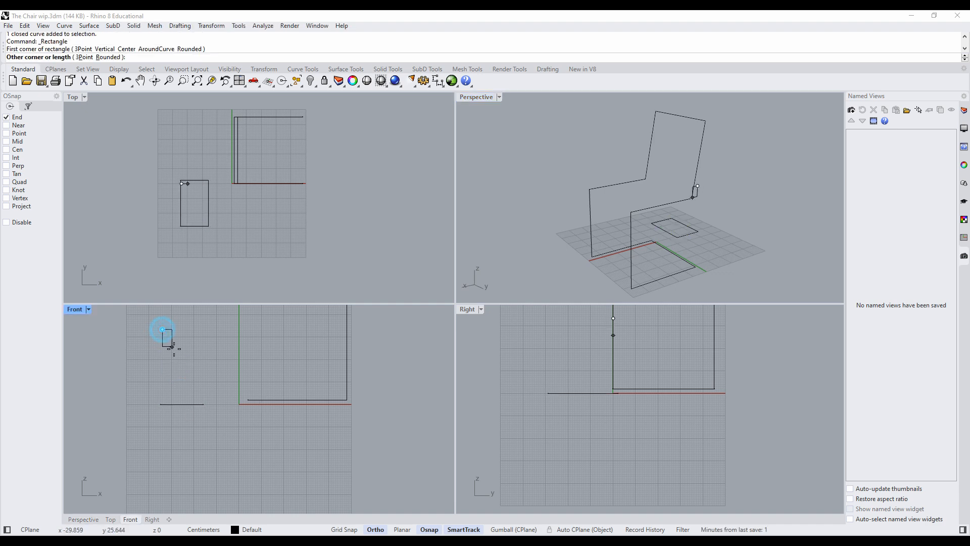
pyautogui.click(190, 372)
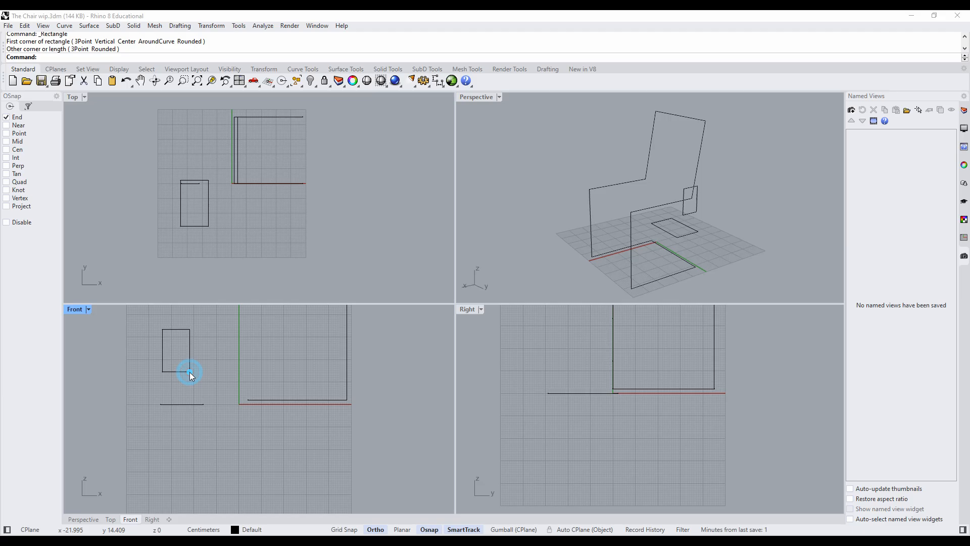
pyautogui.click(188, 350)
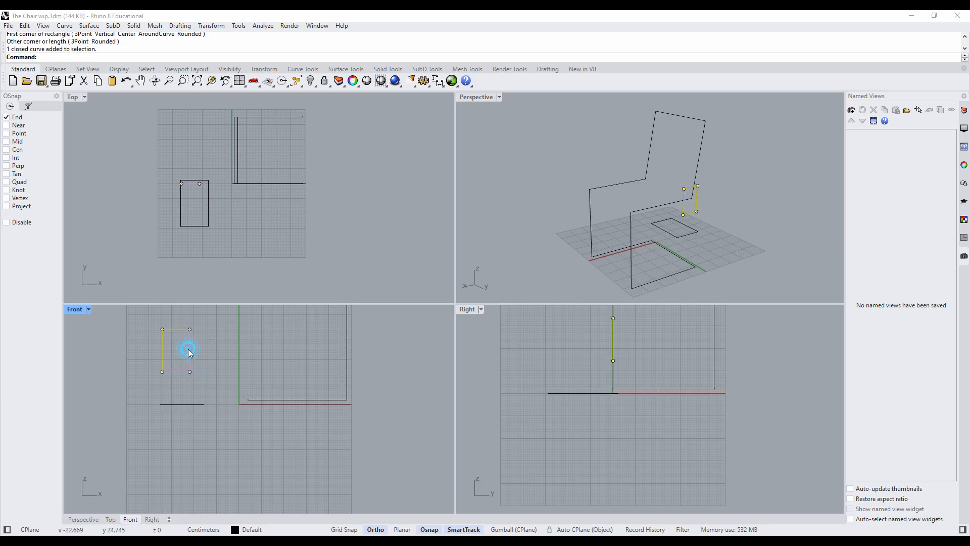
pyautogui.moveTo(720, 216); pyautogui.dragTo(509, 218, button='right')
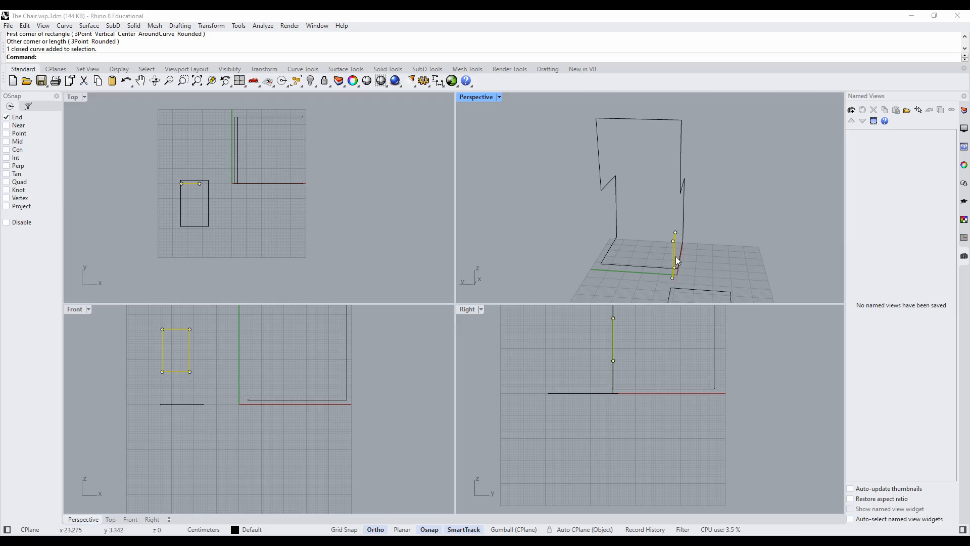
pyautogui.moveTo(671, 290); pyautogui.dragTo(680, 248, button='right')
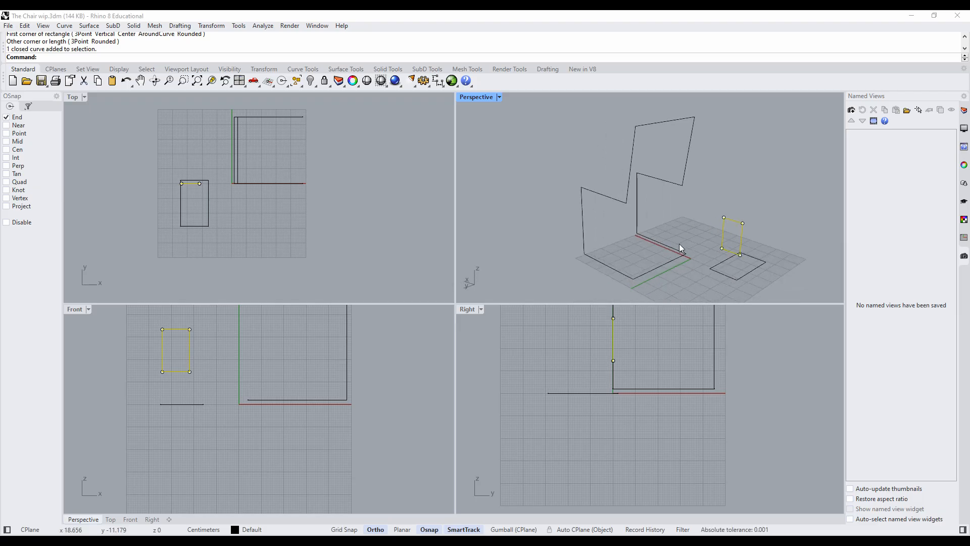
pyautogui.moveTo(745, 269); pyautogui.dragTo(736, 236, button='right')
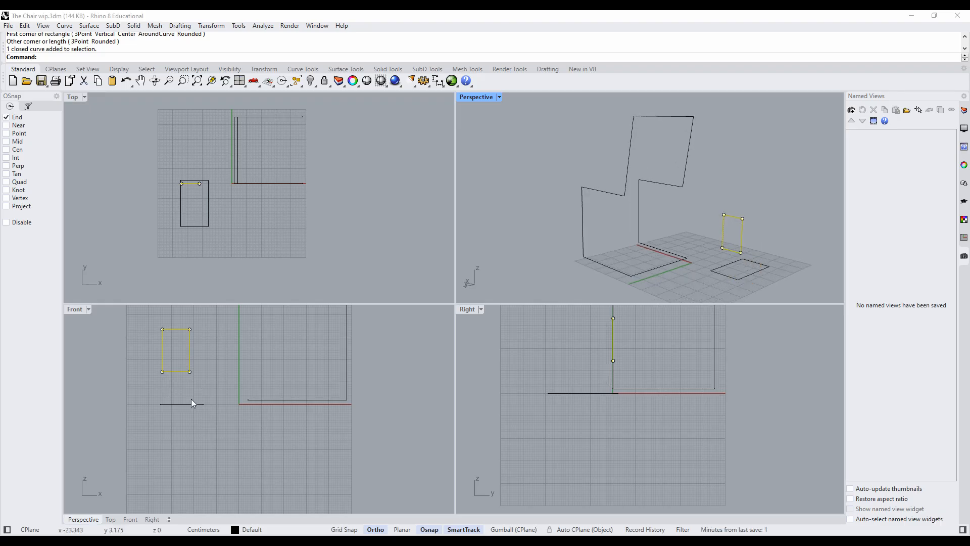
# - Draw a freehand upright rectangle in the Right view beside the chair frame and check its orientation in the Perspective view
pyautogui.click(455, 440)
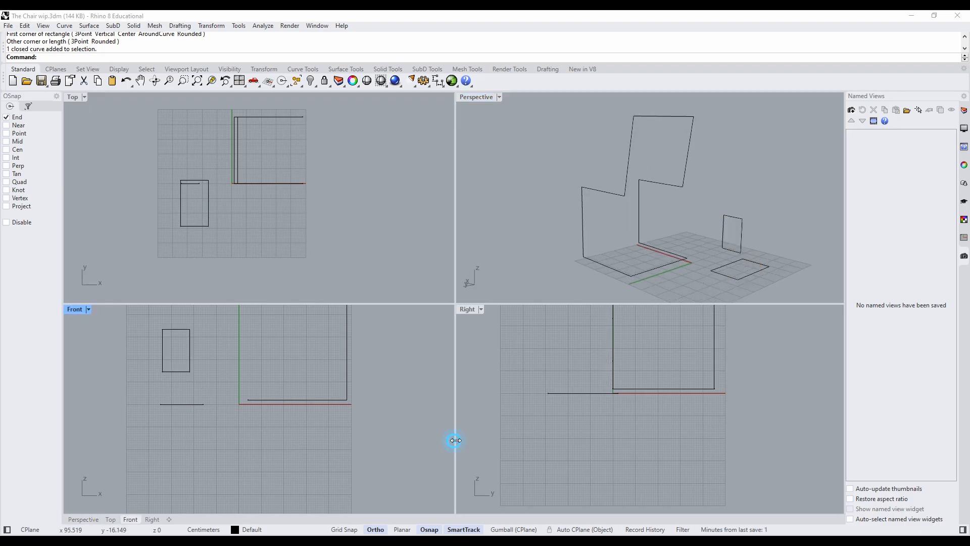
pyautogui.rightClick(538, 341)
pyautogui.click(536, 323)
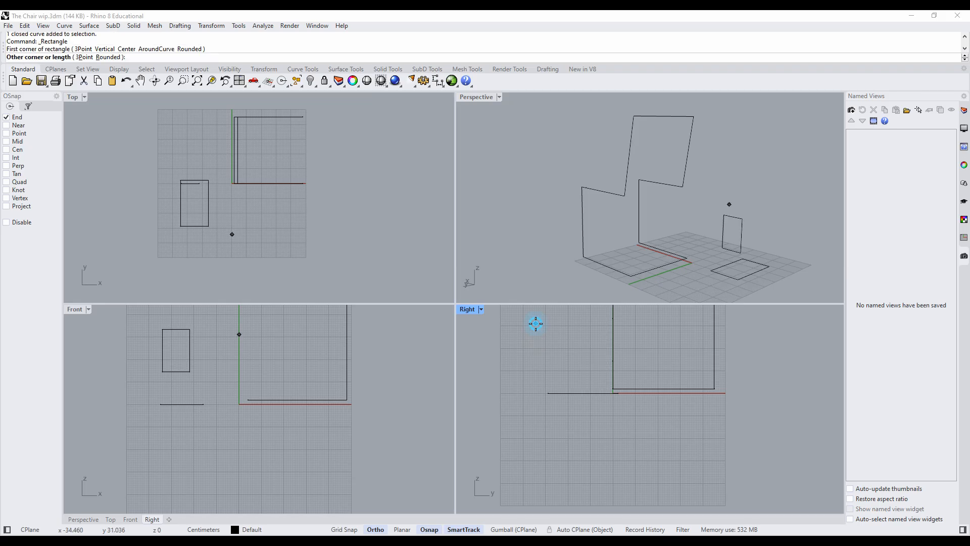
pyautogui.click(562, 373)
pyautogui.moveTo(706, 275); pyautogui.dragTo(736, 87, button='right')
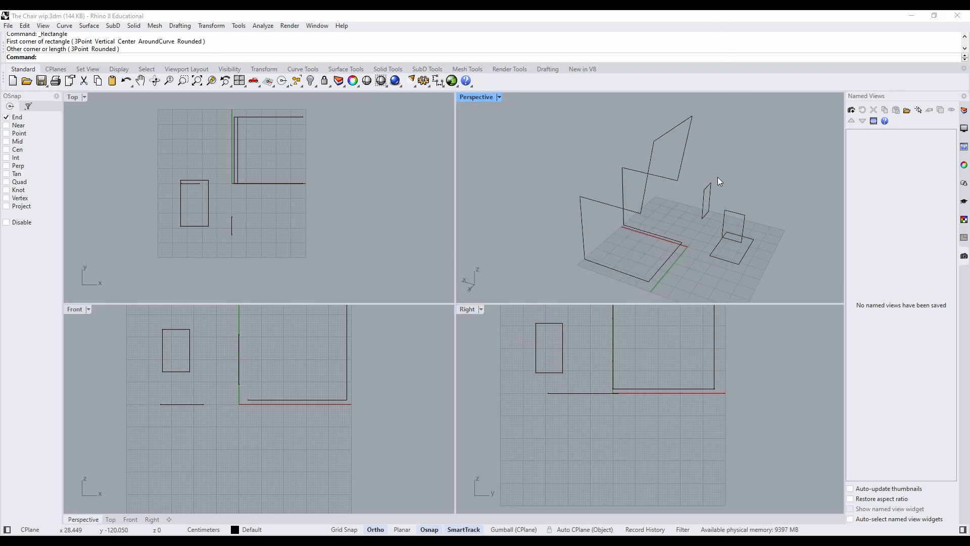
pyautogui.click(705, 212)
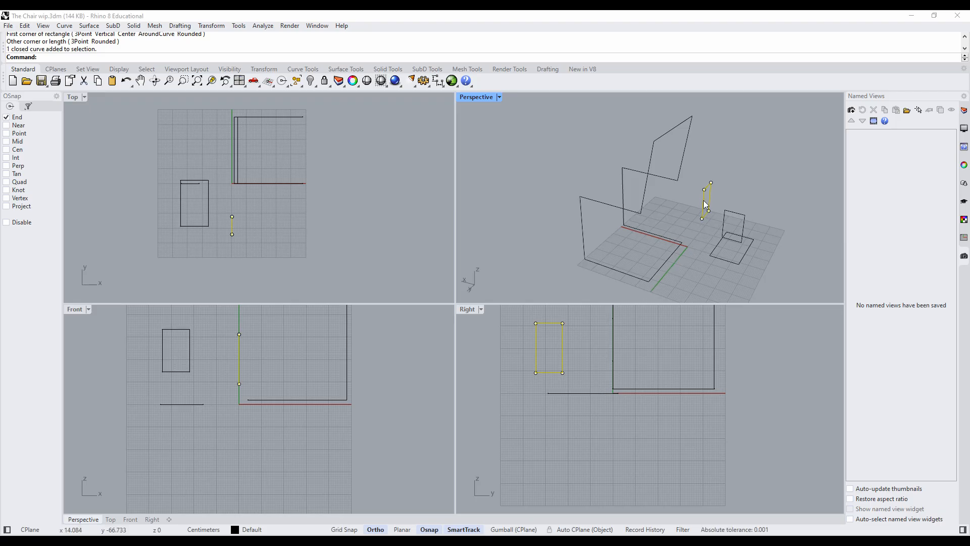
# - Delete the three practice rectangles, keeping the chair frame curves
pyautogui.moveTo(233, 415)
pyautogui.mouseDown()
pyautogui.moveTo(177, 374)
pyautogui.moveTo(144, 316)
pyautogui.moveTo(140, 330)
pyautogui.moveTo(240, 416)
pyautogui.mouseUp()
pyautogui.click(281, 343)
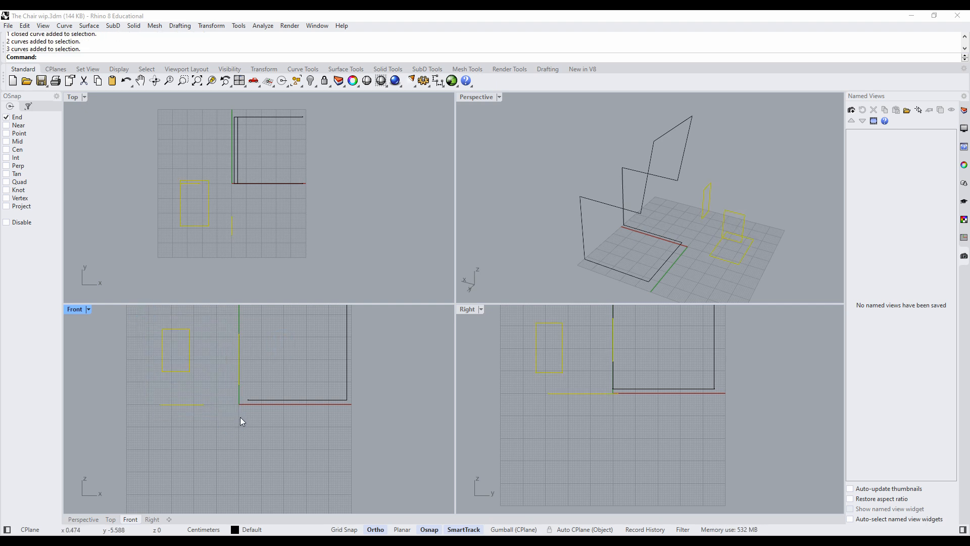
pyautogui.press('Delete')
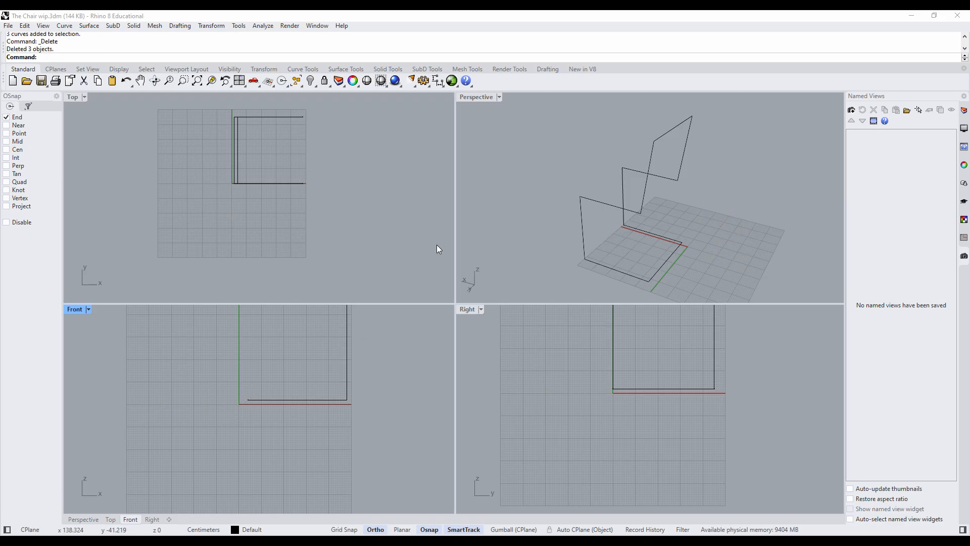
# - Set the Perspective construction plane by three points: origin at the backrest's lower corner (9, 0, 45), X axis to its upper corner, orientation through the opposite lower corner
pyautogui.moveTo(543, 236); pyautogui.dragTo(623, 232, button='right')
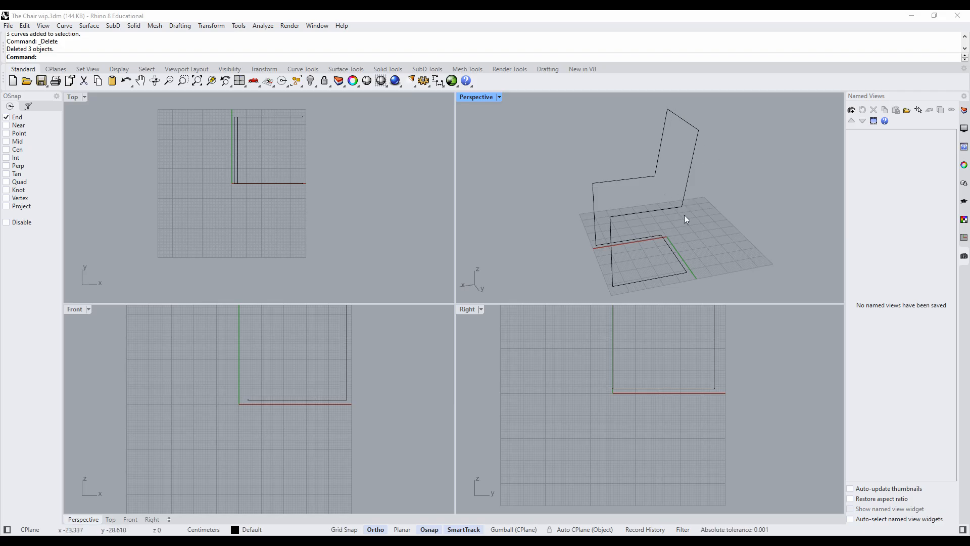
pyautogui.moveTo(682, 217); pyautogui.dragTo(690, 198, button='right')
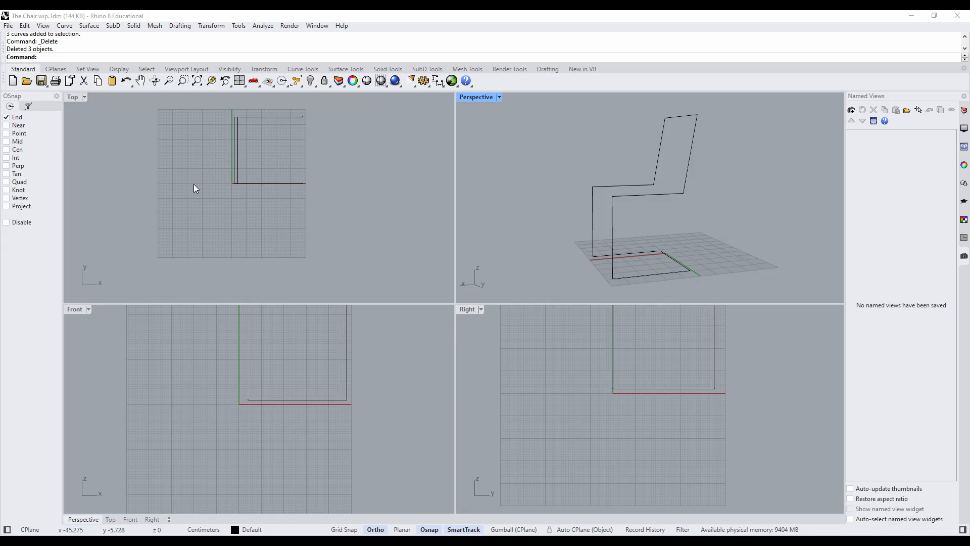
pyautogui.click(43, 26)
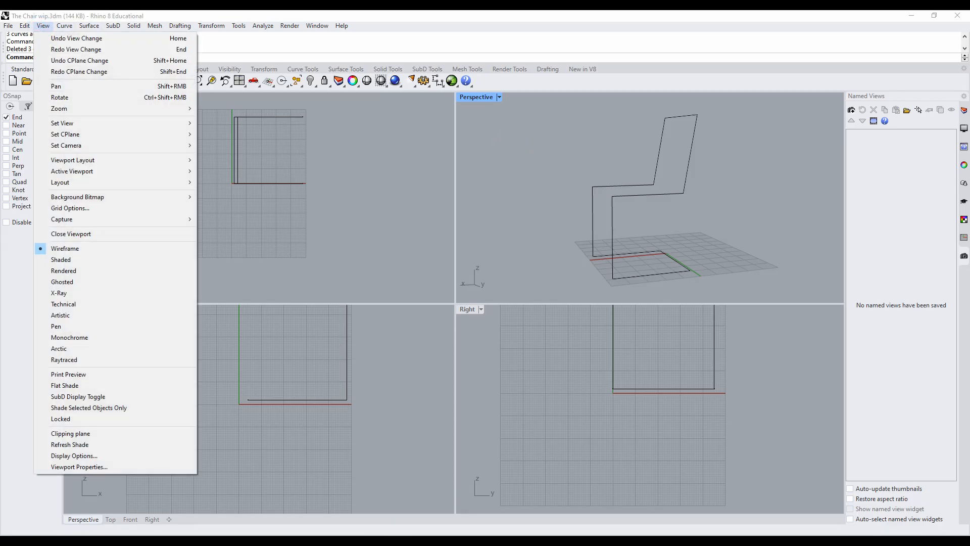
pyautogui.press('Escape')
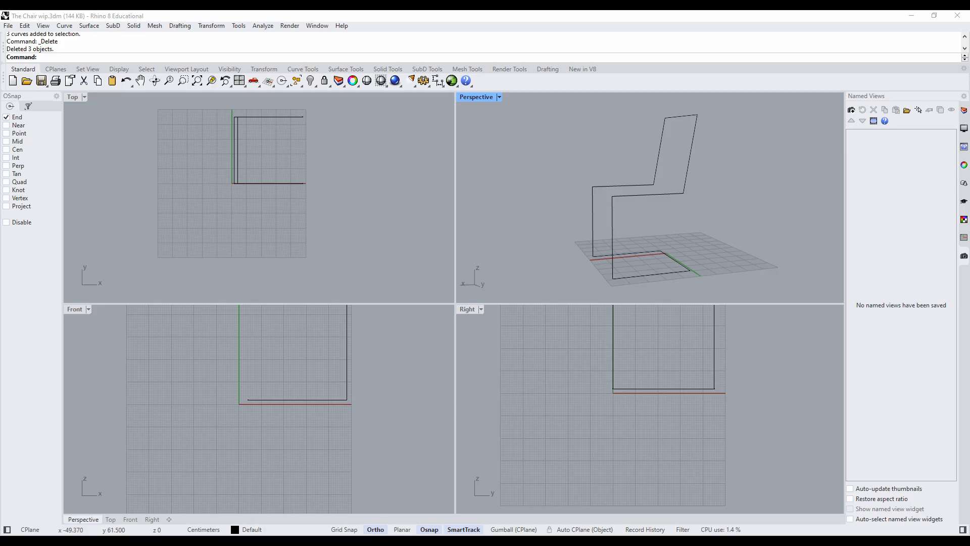
pyautogui.click(42, 27)
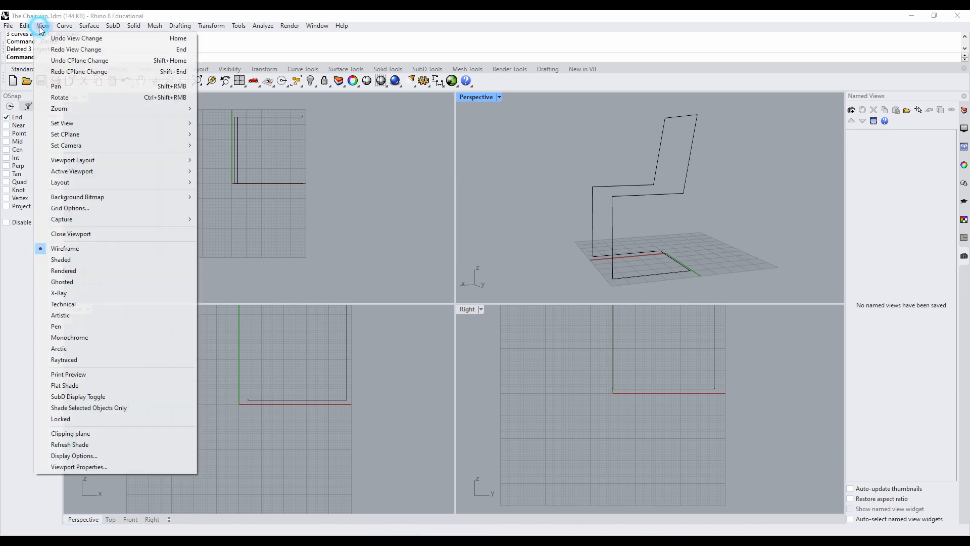
pyautogui.moveTo(76, 139)
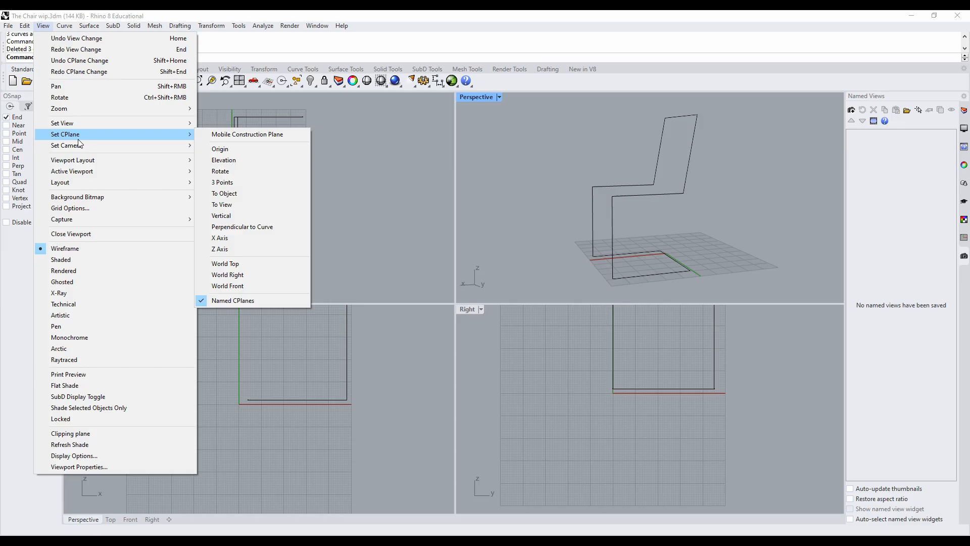
pyautogui.click(226, 184)
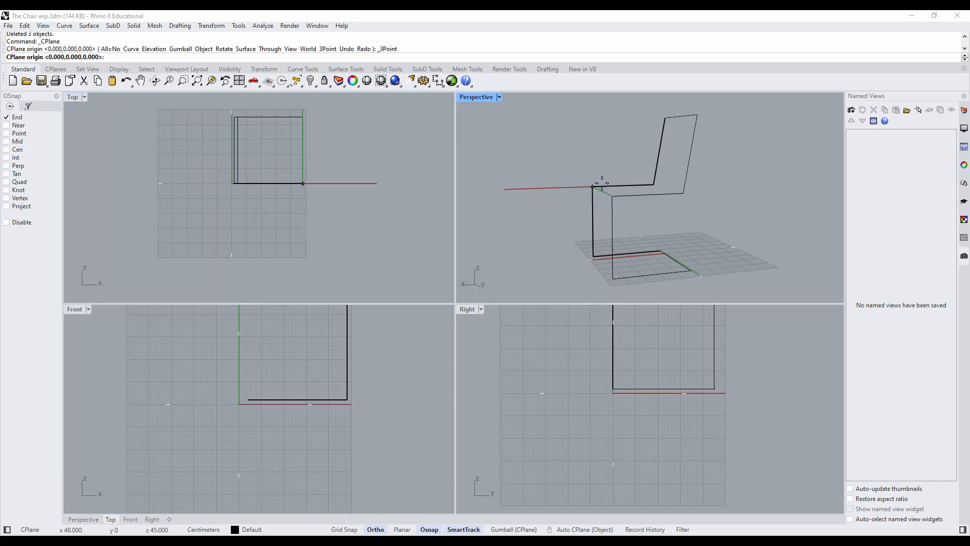
pyautogui.moveTo(460, 196); pyautogui.dragTo(519, 239, button='right')
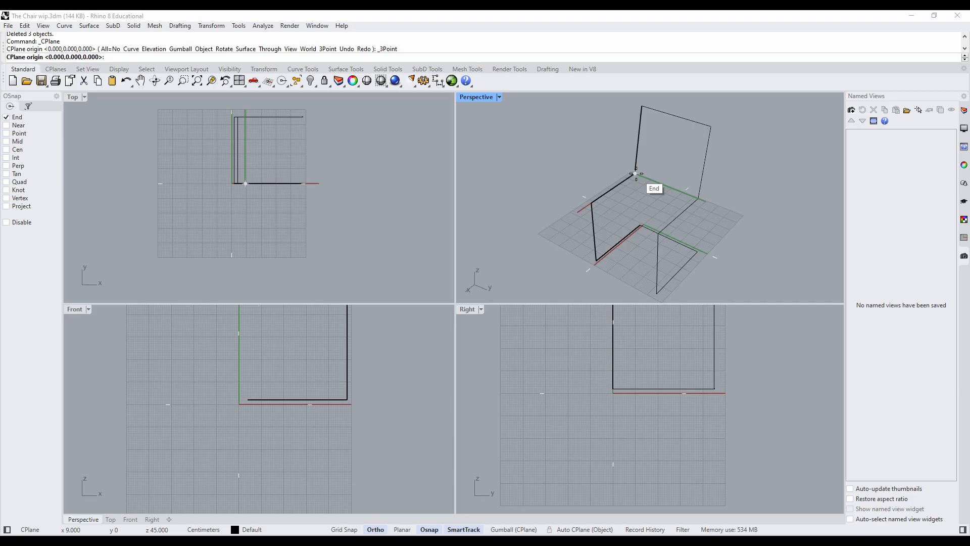
pyautogui.click(636, 174)
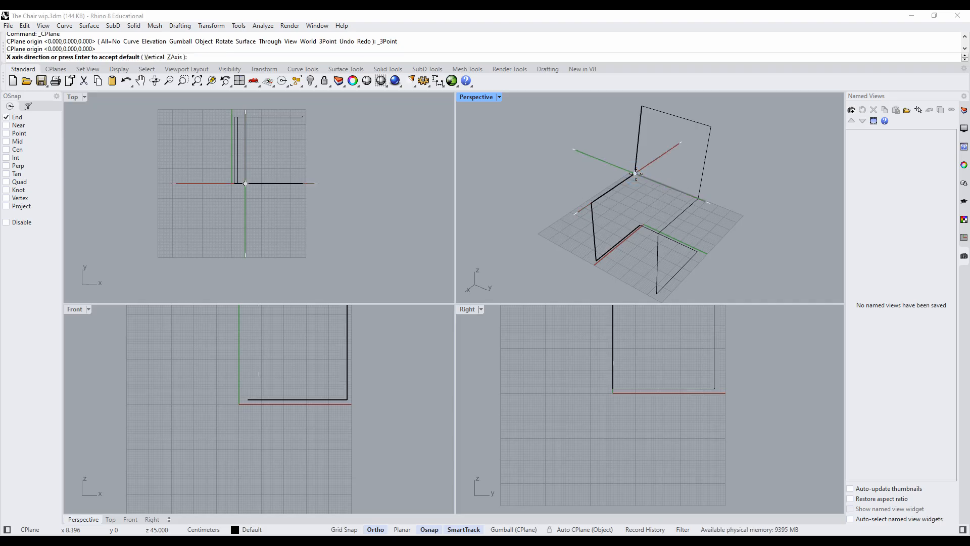
pyautogui.click(642, 107)
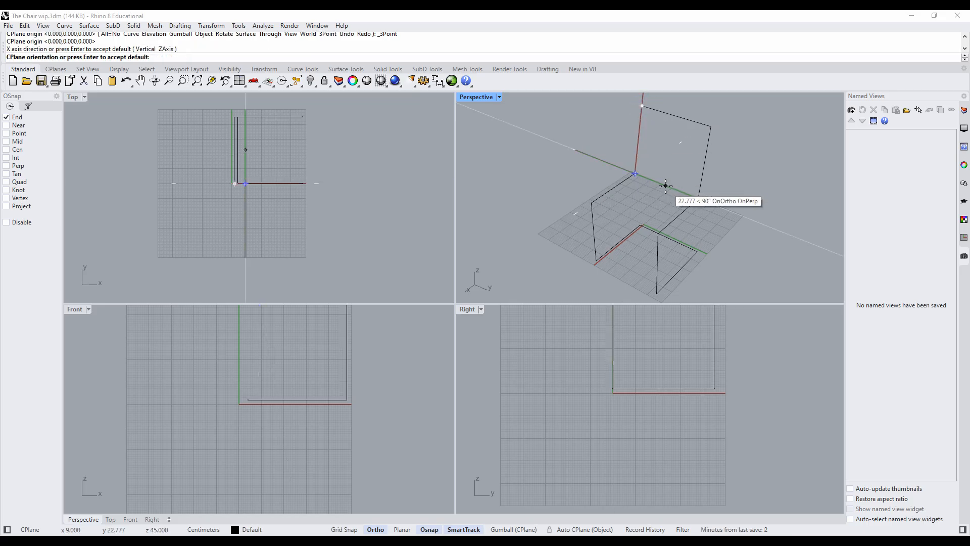
pyautogui.click(698, 198)
pyautogui.moveTo(726, 232); pyautogui.dragTo(669, 182, button='right')
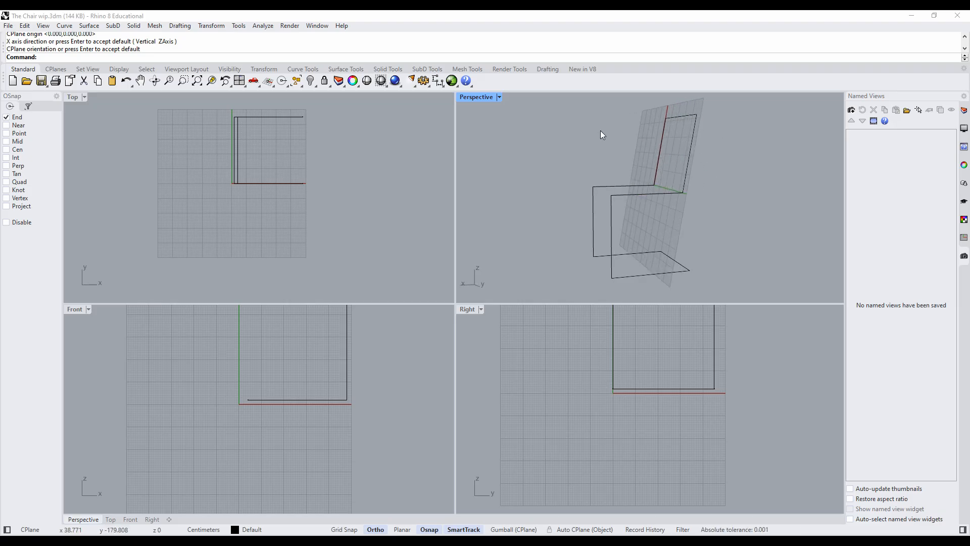
pyautogui.moveTo(600, 159); pyautogui.dragTo(663, 166, button='right')
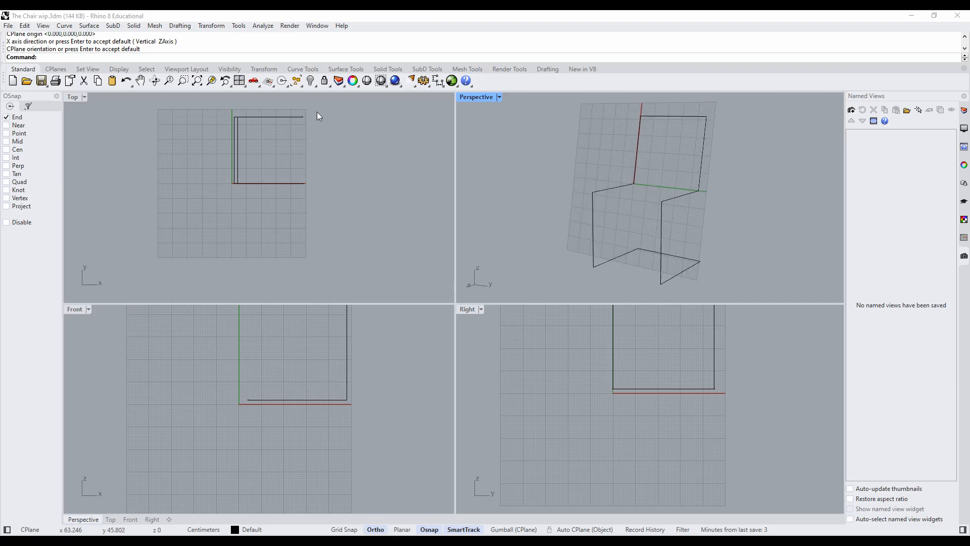
# - Draw a freehand test rectangle inside the tilted backrest on the custom construction plane and delete it again
pyautogui.click(64, 25)
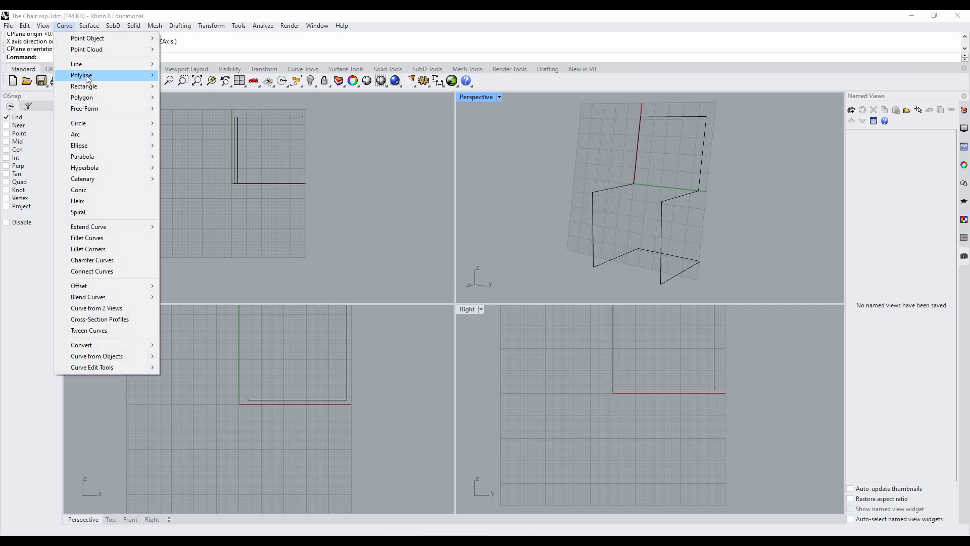
pyautogui.moveTo(96, 86)
pyautogui.click(189, 86)
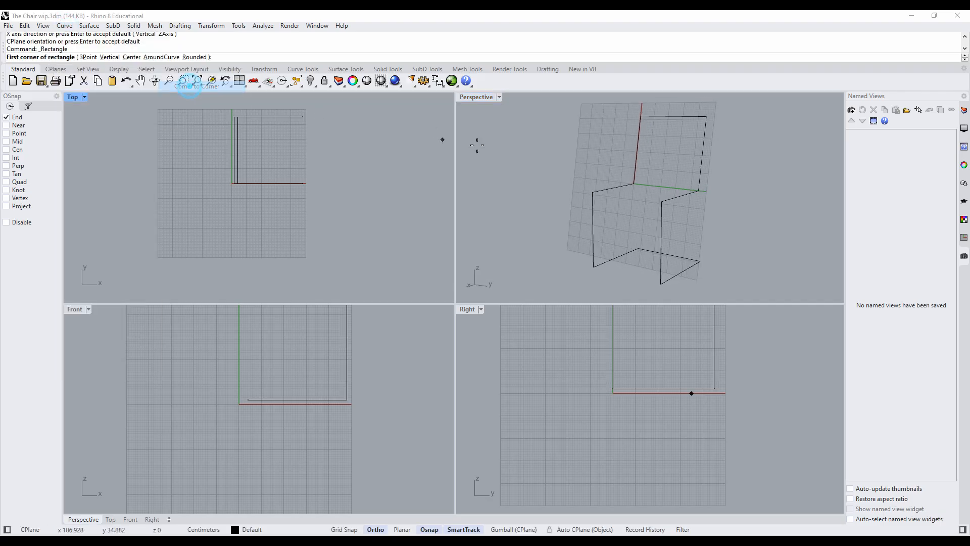
pyautogui.click(661, 130)
pyautogui.click(688, 169)
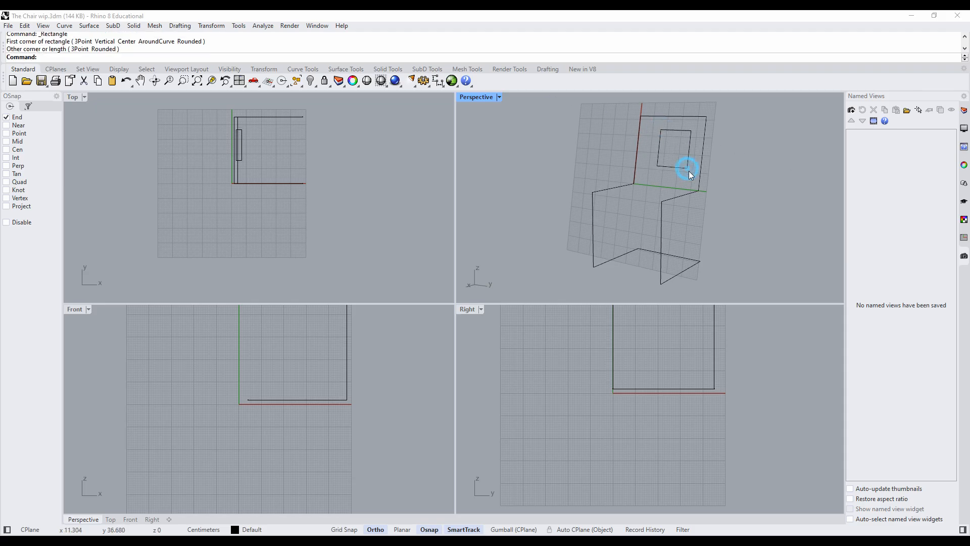
pyautogui.moveTo(727, 193)
pyautogui.mouseDown(button='right')
pyautogui.moveTo(736, 197)
pyautogui.moveTo(589, 188)
pyautogui.moveTo(734, 201)
pyautogui.mouseUp(button='right')
pyautogui.click(674, 168)
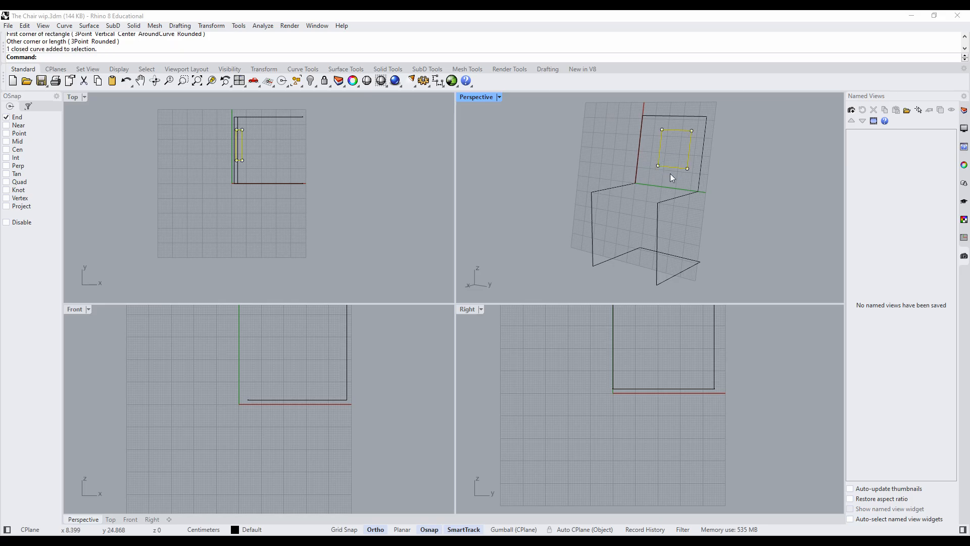
pyautogui.press('Delete')
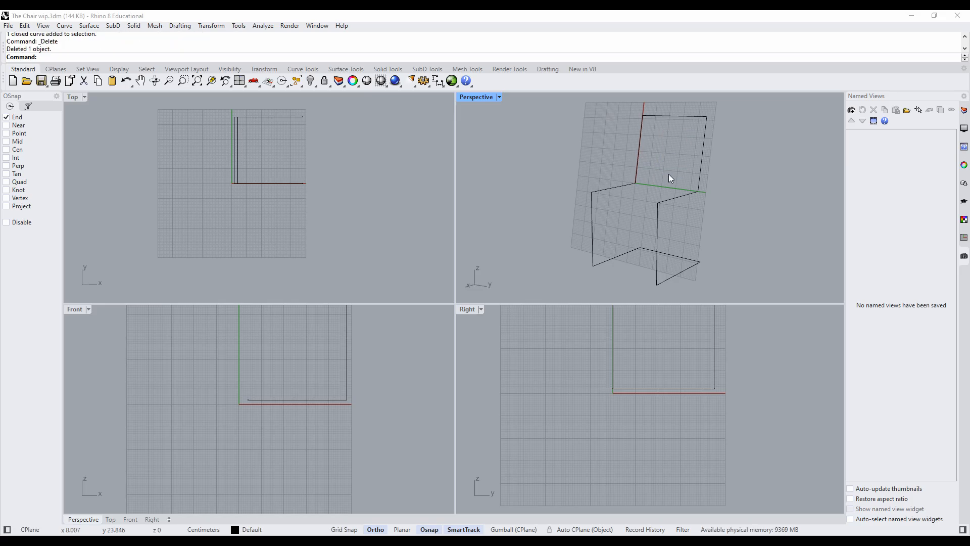
# - Save the backrest's construction plane as a named CPlane called ChairBackCplane
pyautogui.moveTo(662, 199); pyautogui.dragTo(707, 222, button='right')
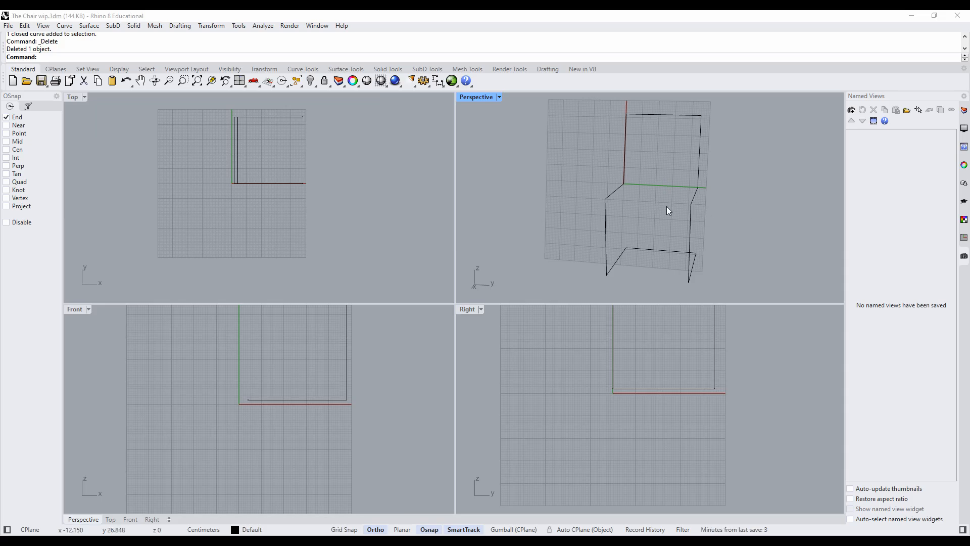
pyautogui.click(43, 26)
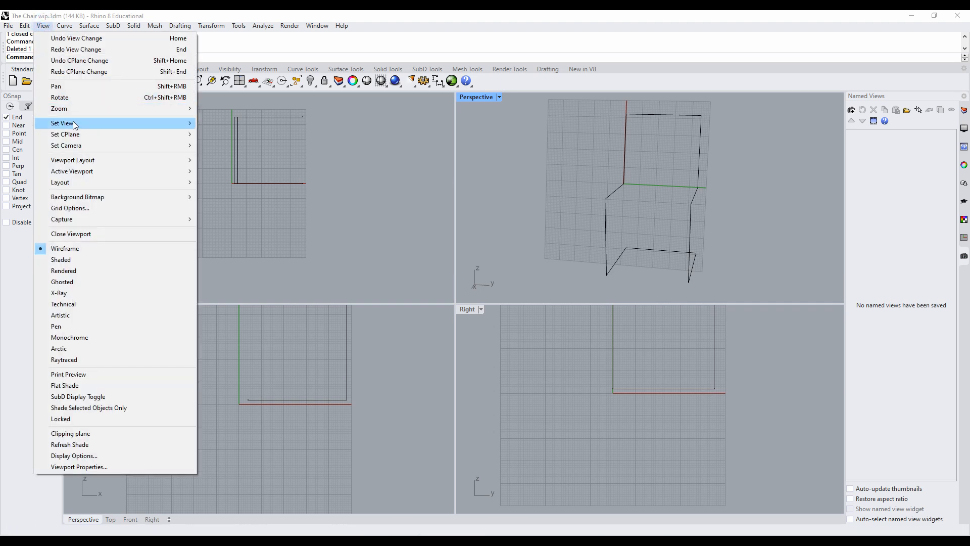
pyautogui.moveTo(82, 136)
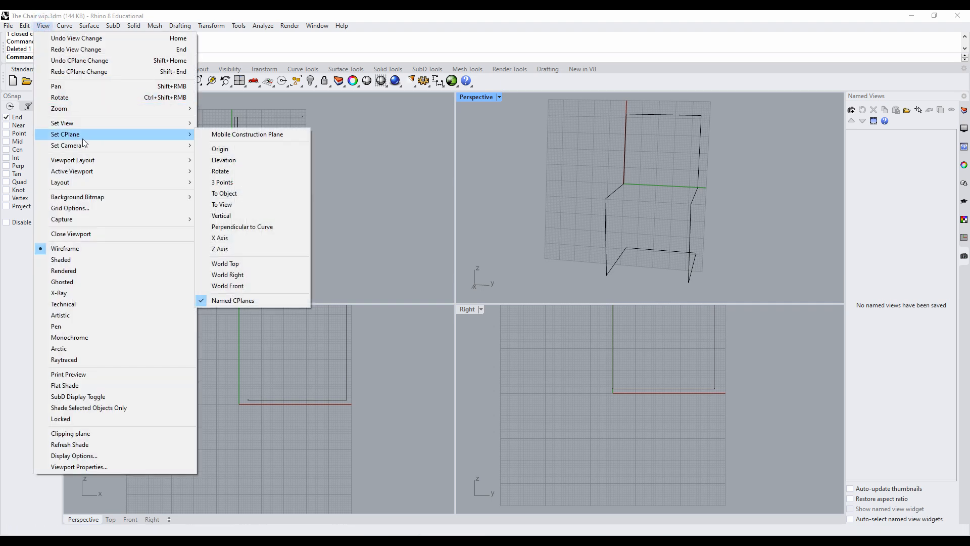
pyautogui.click(236, 301)
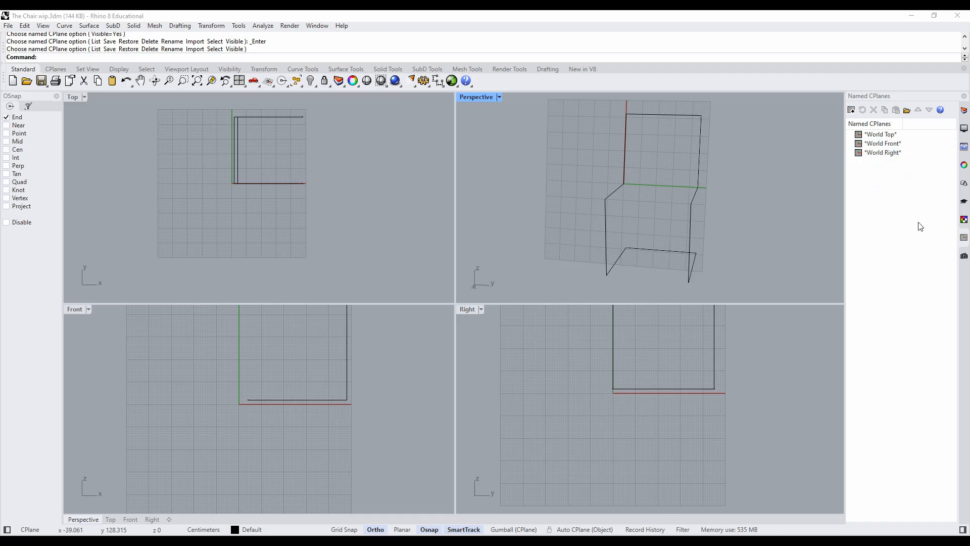
pyautogui.click(851, 110)
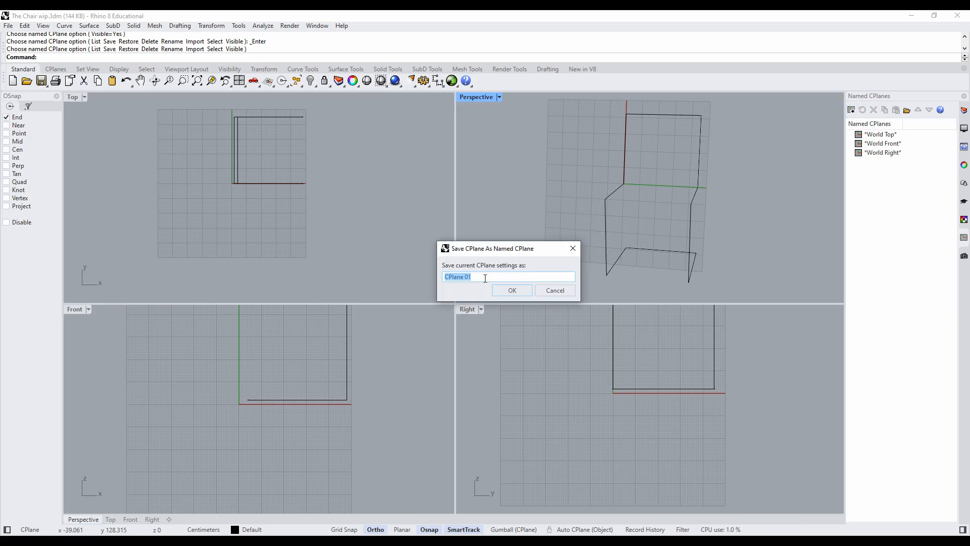
pyautogui.write('Cha')
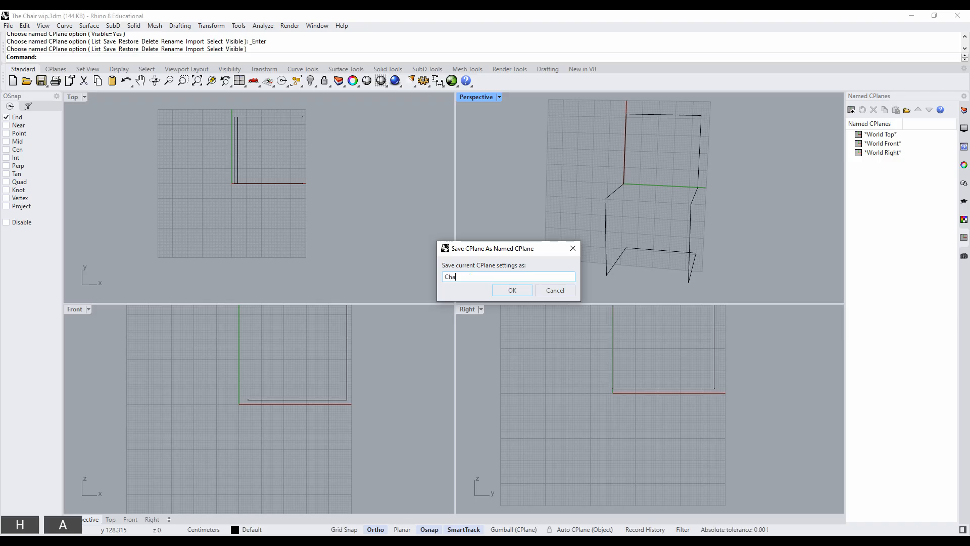
pyautogui.write('ir')
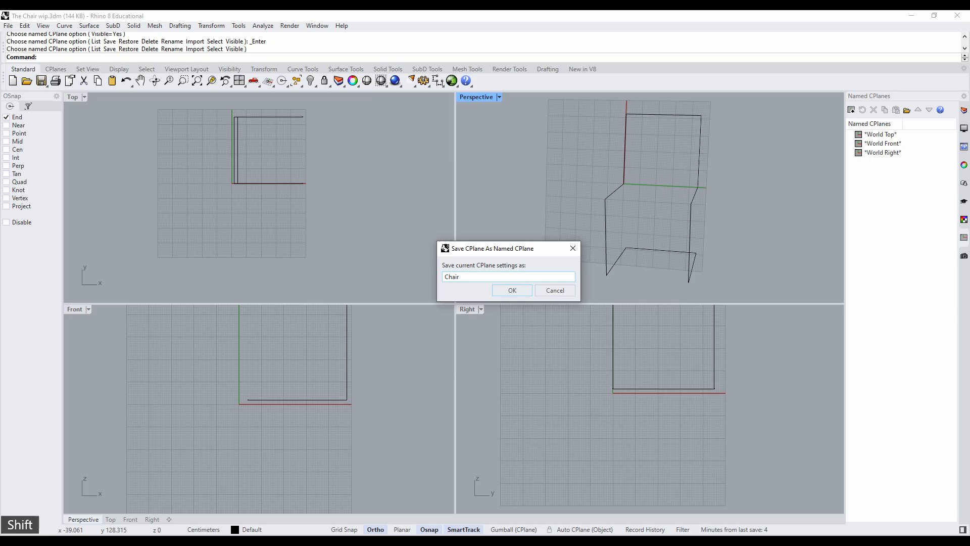
pyautogui.write('Bac')
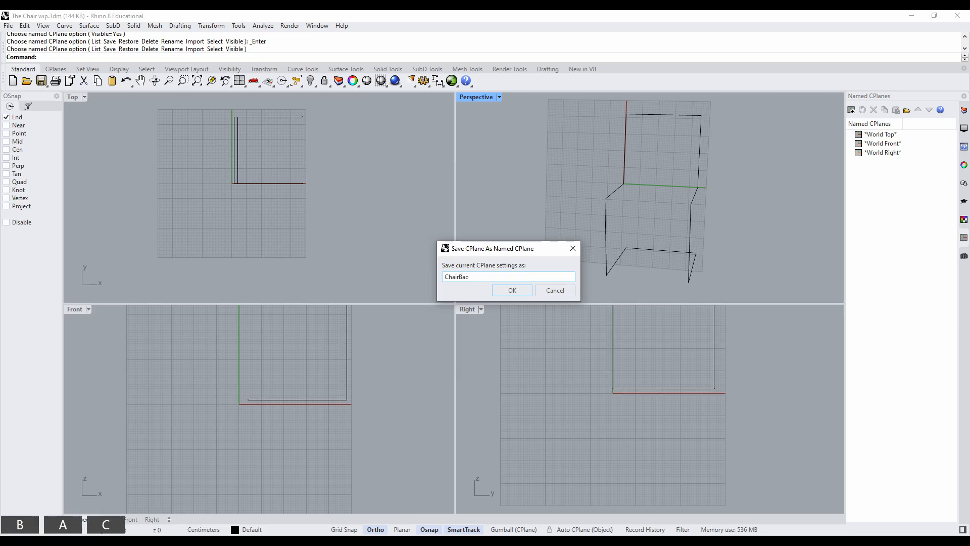
pyautogui.write('k')
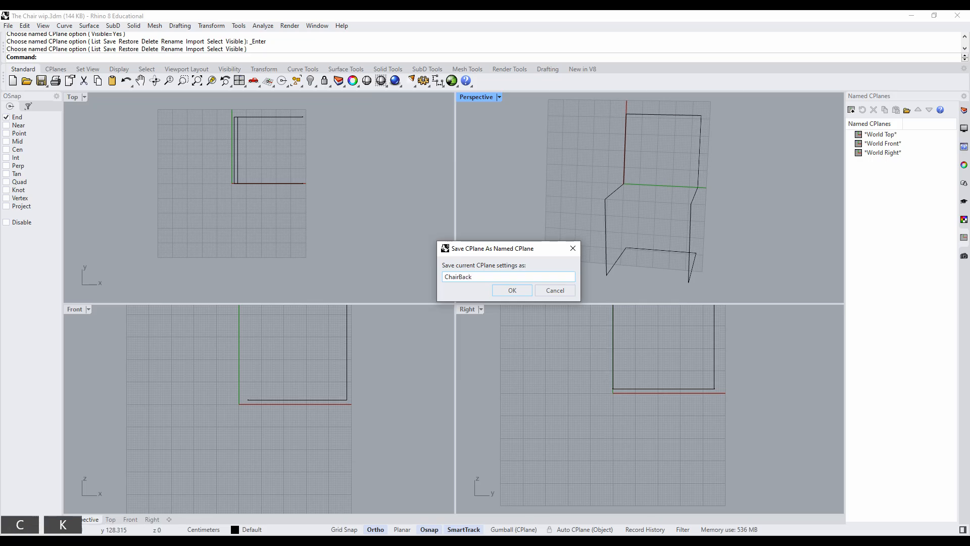
pyautogui.write('C')
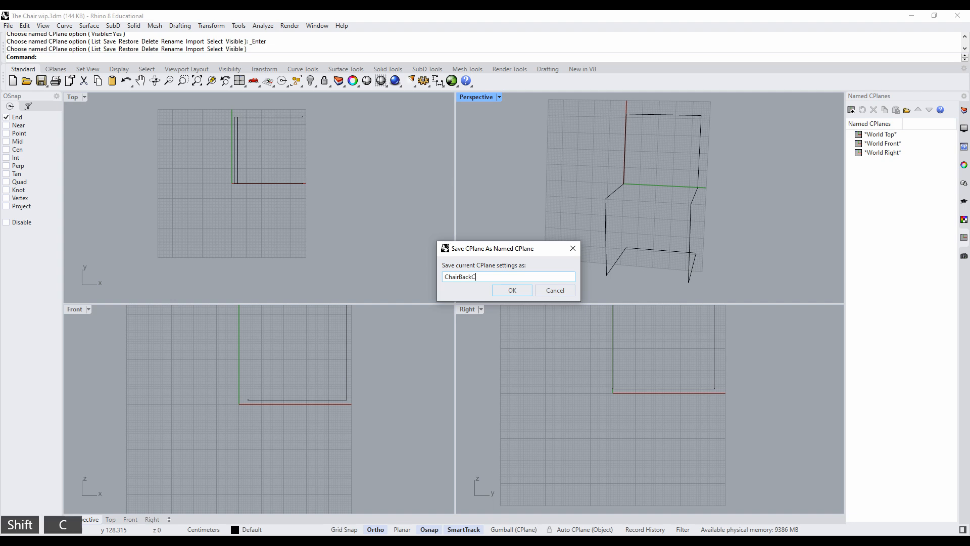
pyautogui.write('plane')
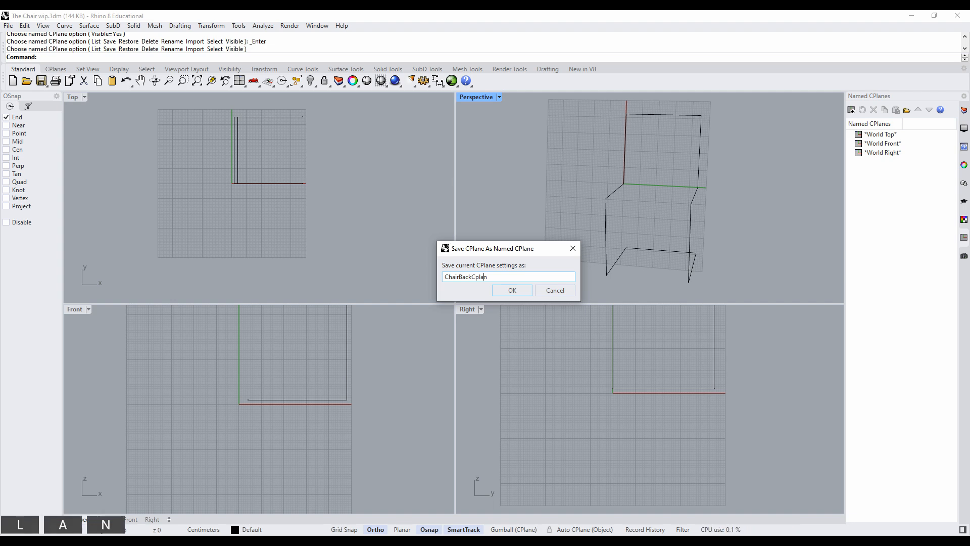
pyautogui.click(506, 290)
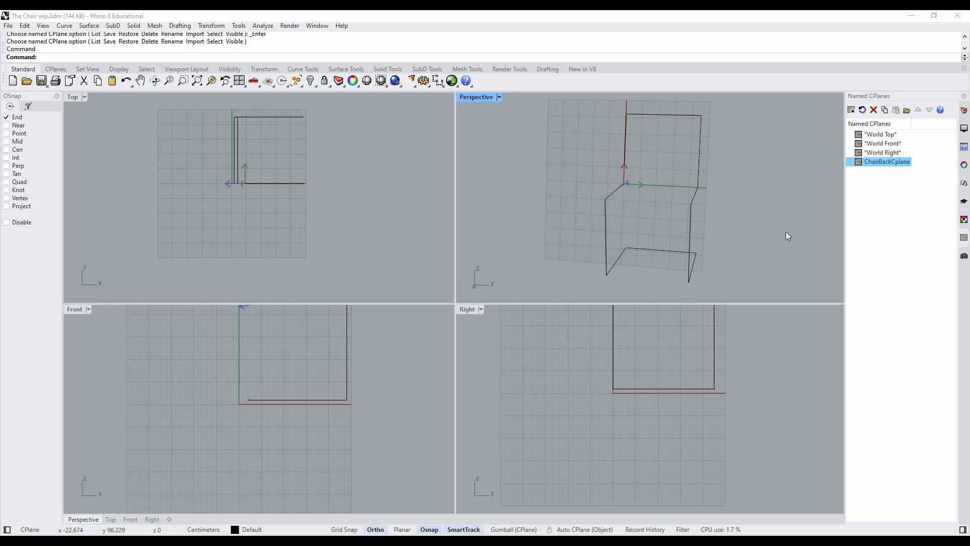
# - Set the Perspective viewport to a plan view of the backrest construction plane
pyautogui.moveTo(736, 232); pyautogui.dragTo(717, 228, button='right')
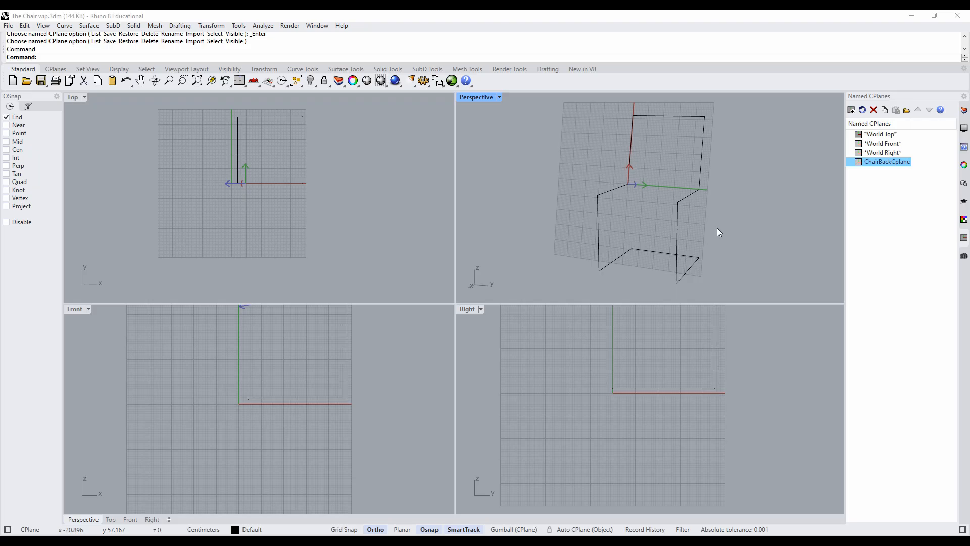
pyautogui.click(75, 99)
pyautogui.click(73, 310)
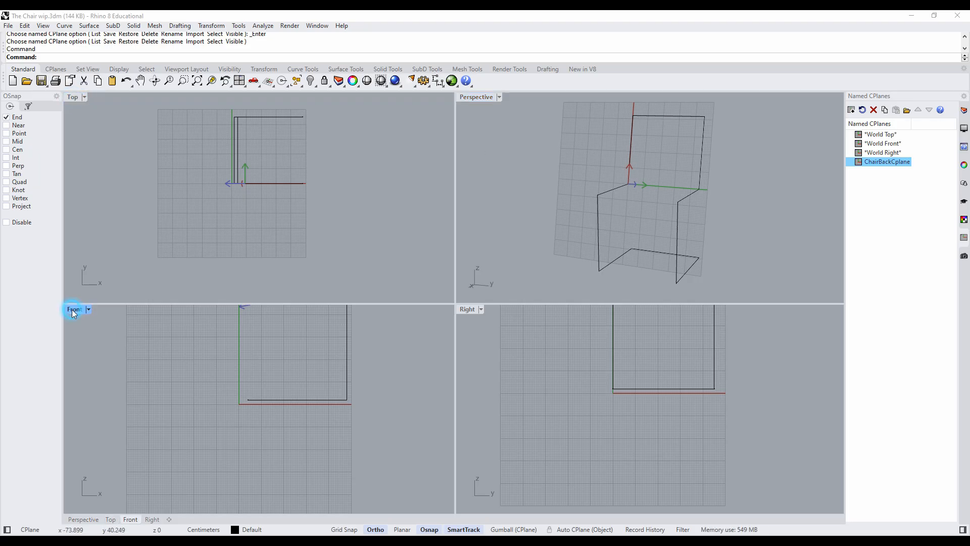
pyautogui.click(467, 309)
pyautogui.click(482, 98)
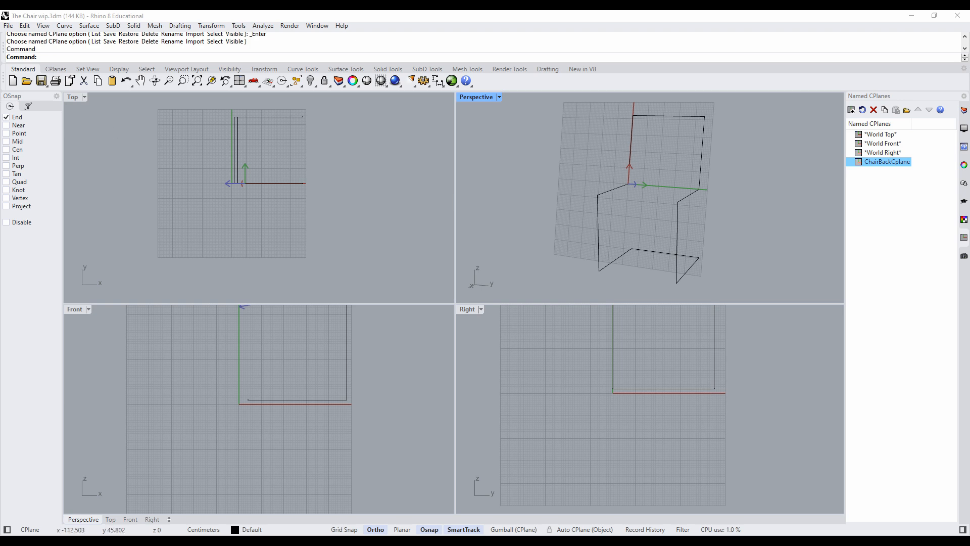
pyautogui.click(47, 27)
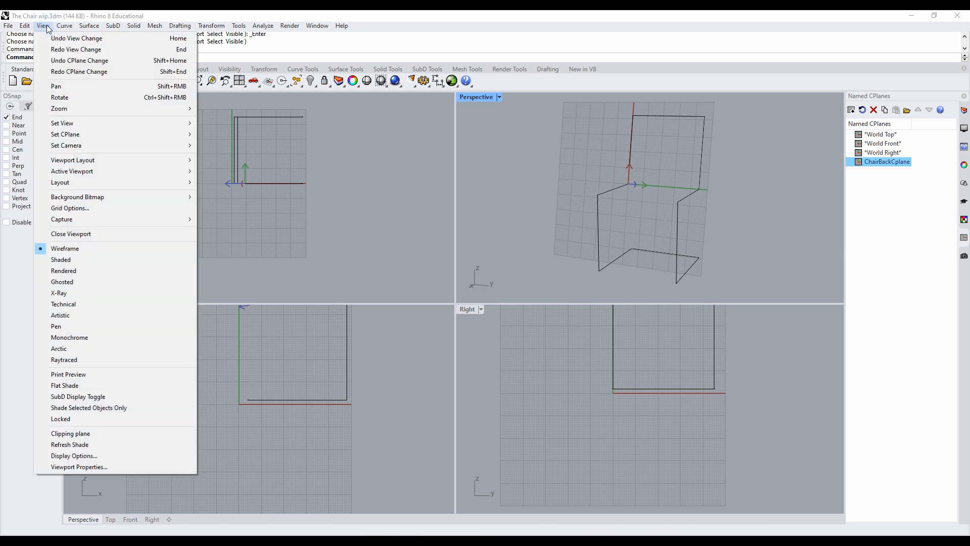
pyautogui.moveTo(80, 122)
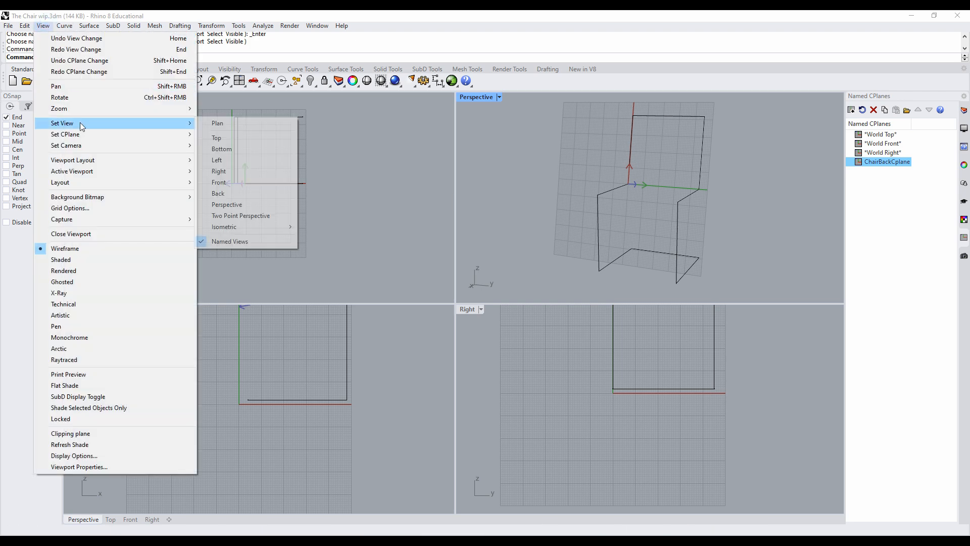
pyautogui.click(253, 126)
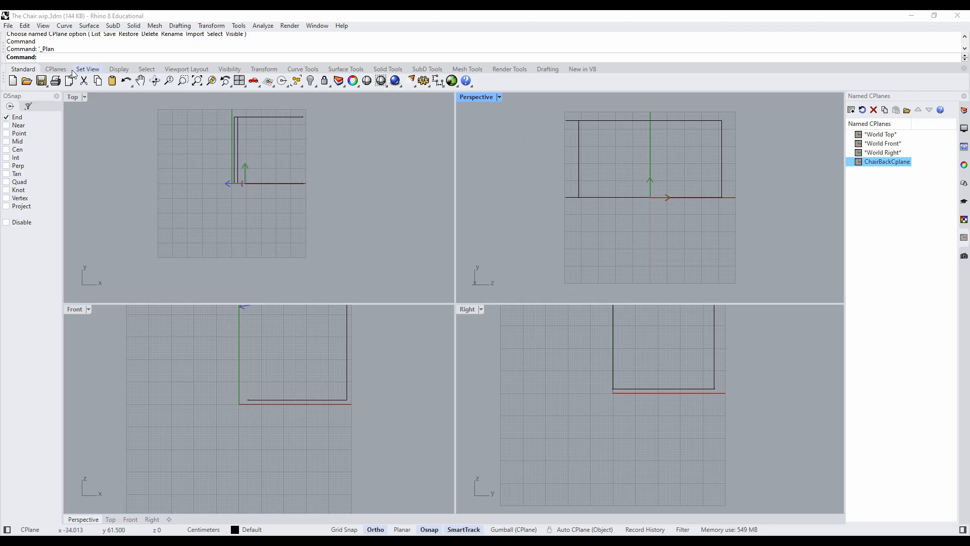
# - Save the plan view of the backrest as a named view called ChairBackView
pyautogui.click(43, 26)
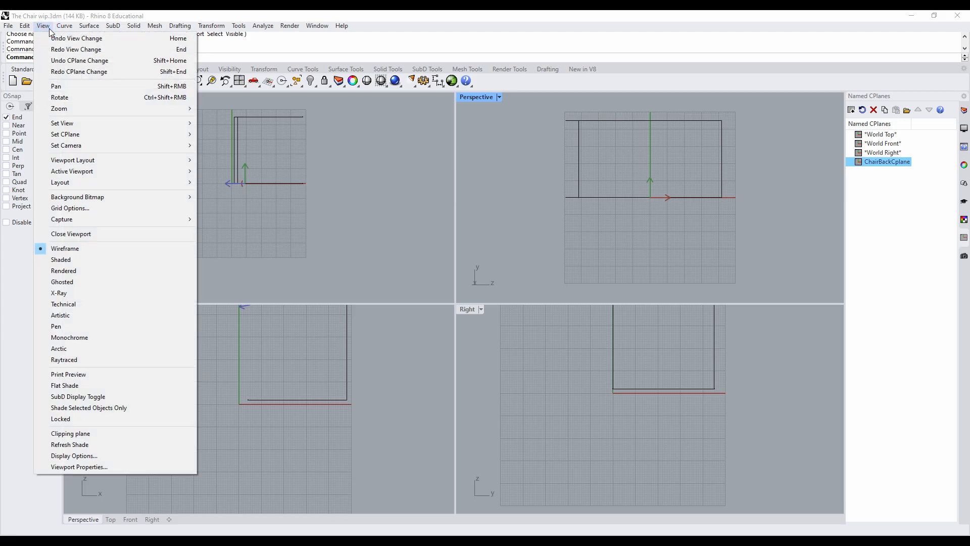
pyautogui.moveTo(84, 122)
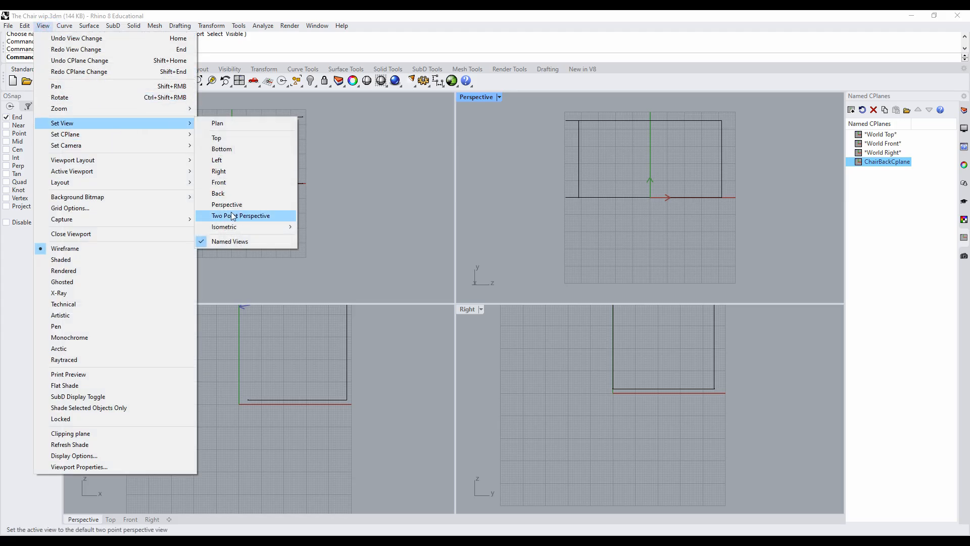
pyautogui.click(231, 242)
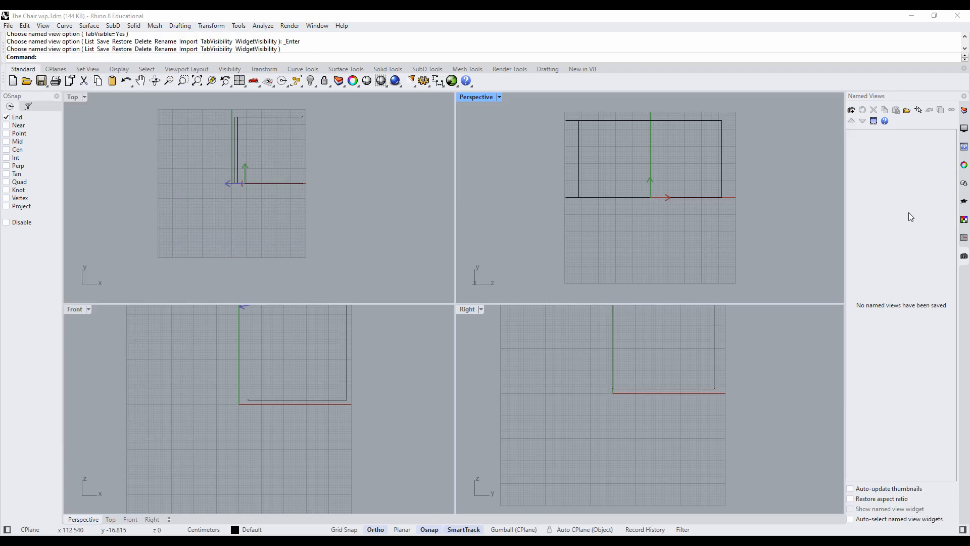
pyautogui.click(852, 111)
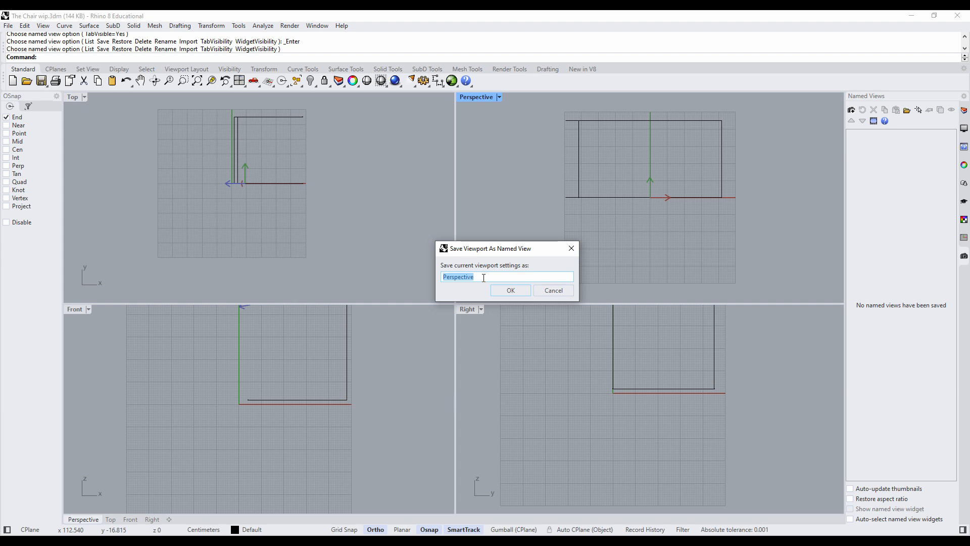
pyautogui.write('Chair')
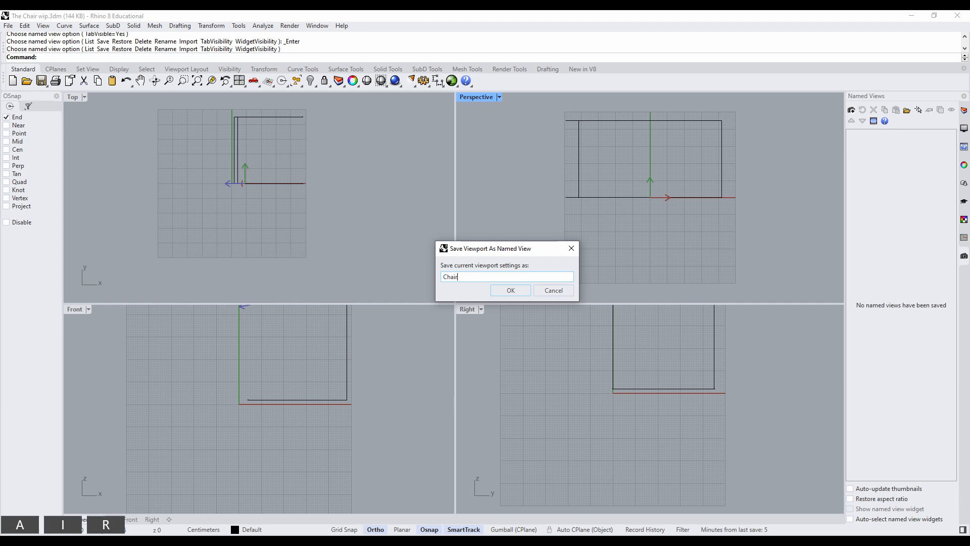
pyautogui.write('Back')
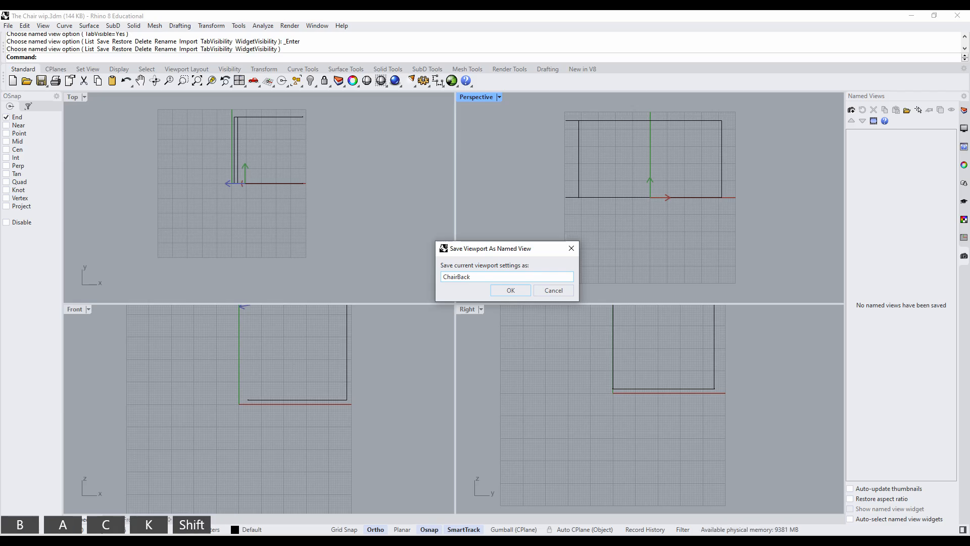
pyautogui.write('View')
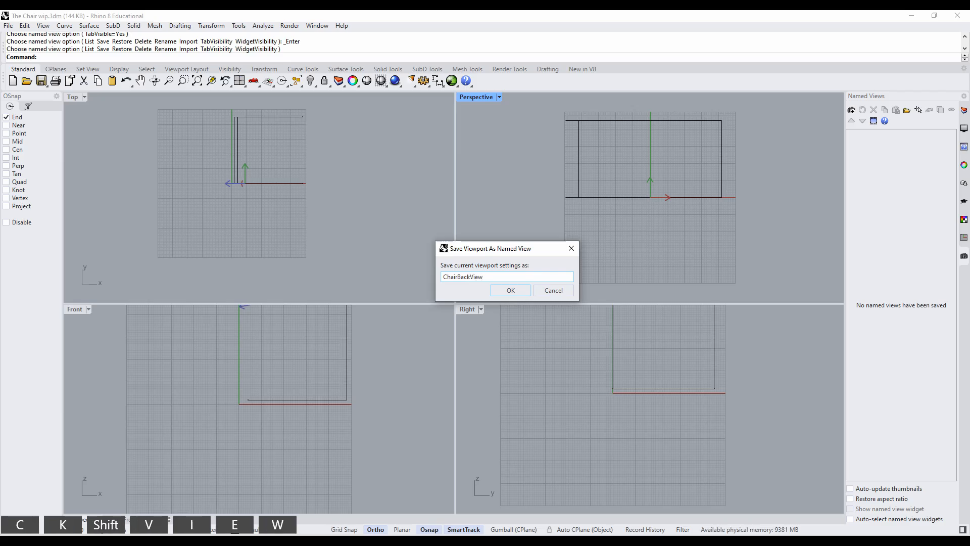
pyautogui.click(512, 290)
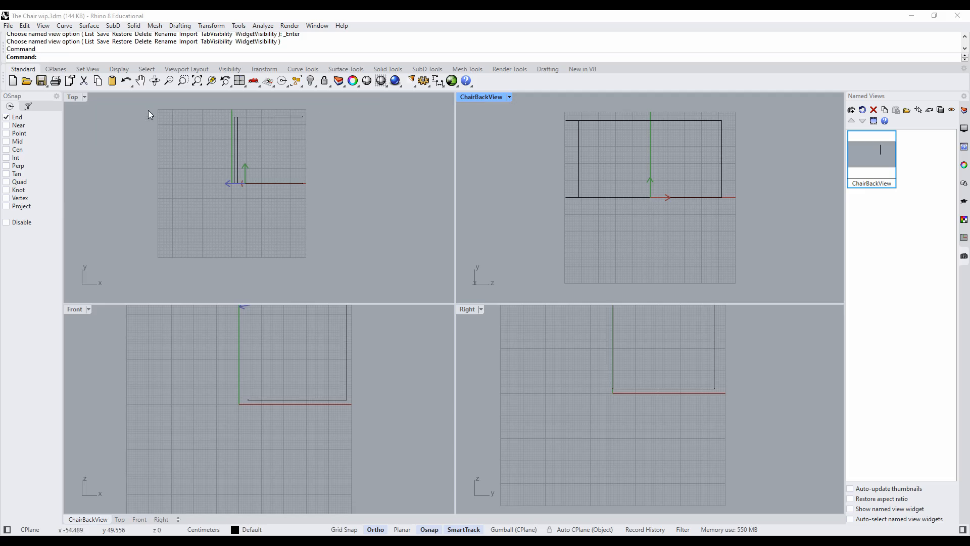
# - Set the ChairBackView viewport back to the default Perspective view and maximize it
pyautogui.click(509, 97)
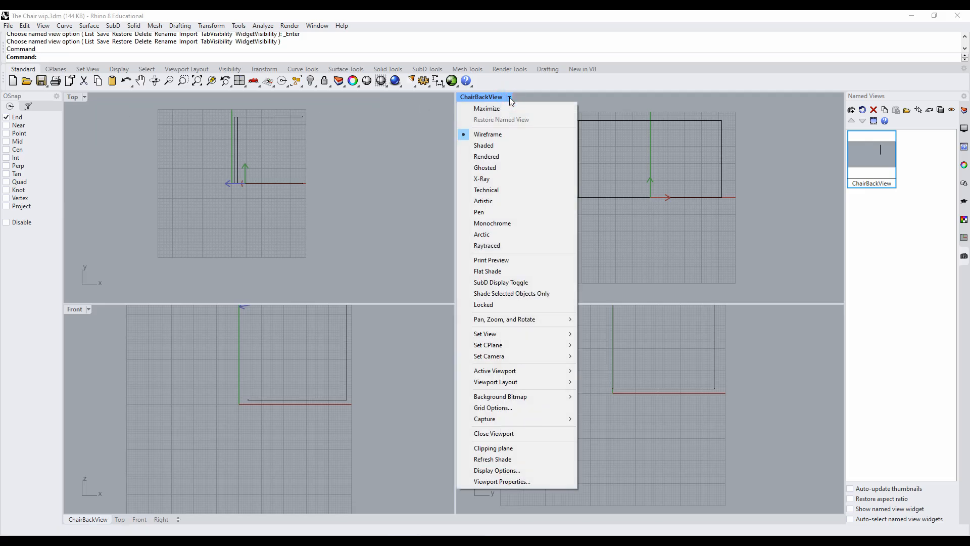
pyautogui.moveTo(516, 340)
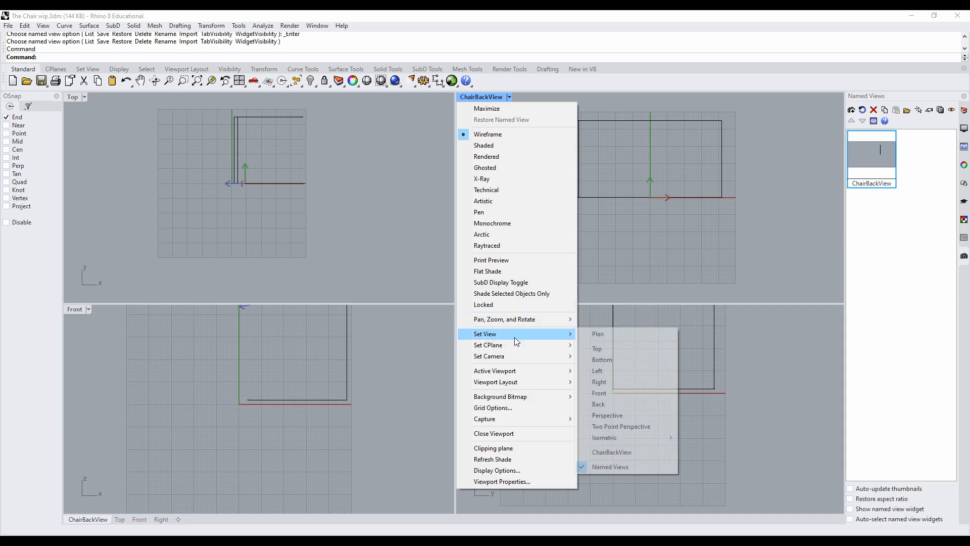
pyautogui.click(607, 416)
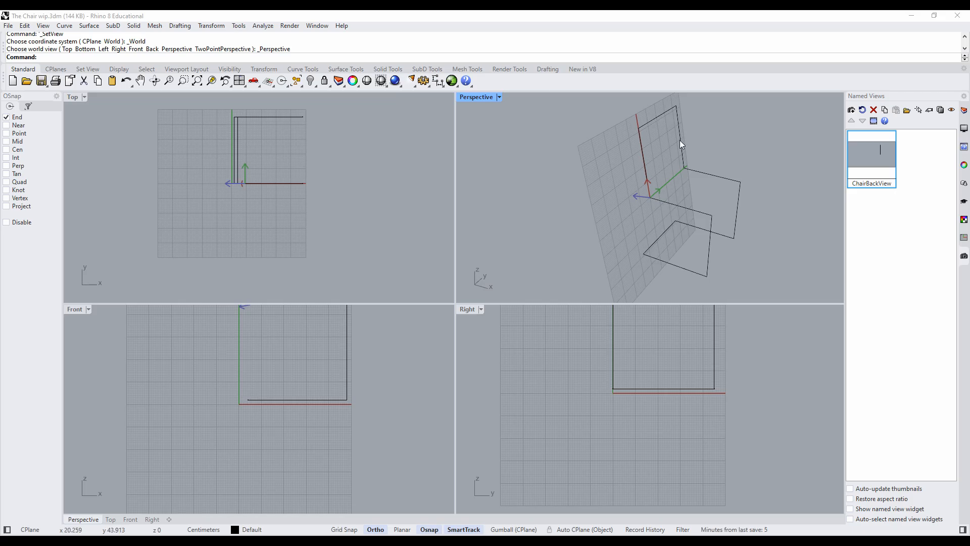
pyautogui.moveTo(637, 206); pyautogui.dragTo(582, 188, button='right')
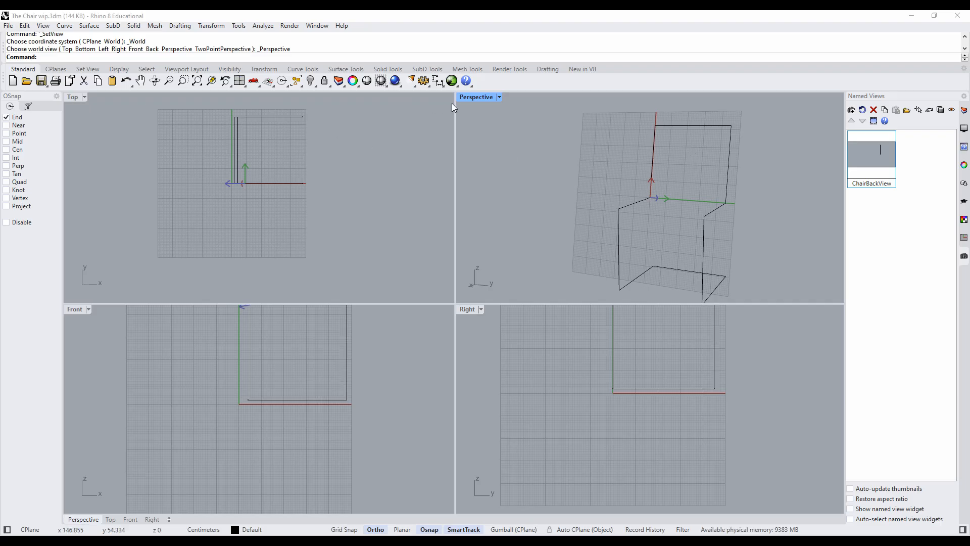
pyautogui.doubleClick(469, 97)
pyautogui.moveTo(424, 220); pyautogui.dragTo(542, 274, button='right')
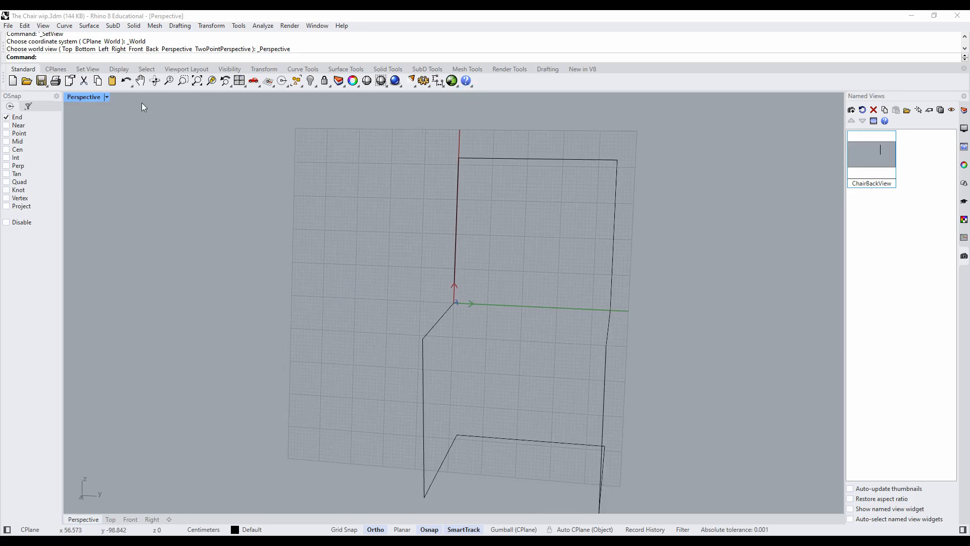
# - Draw a freehand corner-to-corner rectangle near the middle of the tilted backrest on its construction plane
pyautogui.click(65, 26)
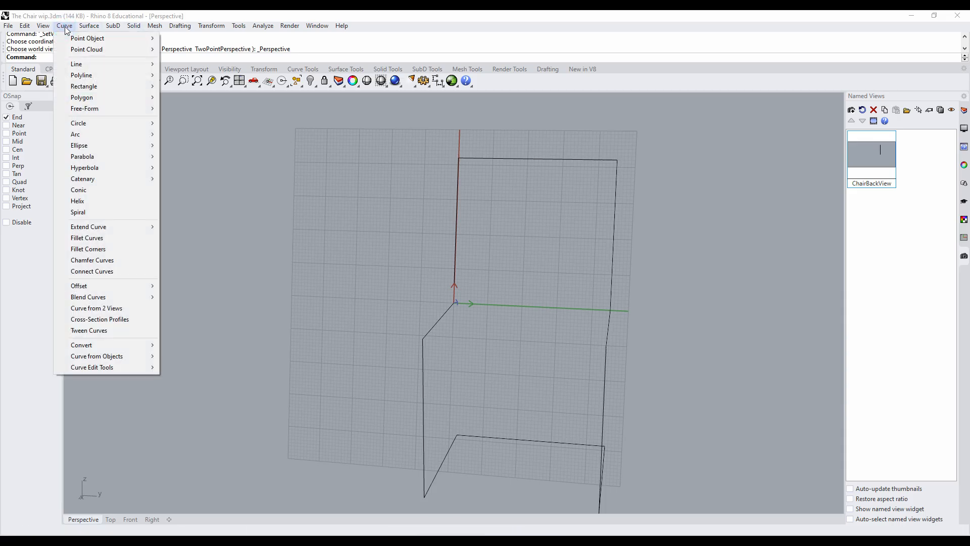
pyautogui.moveTo(77, 86)
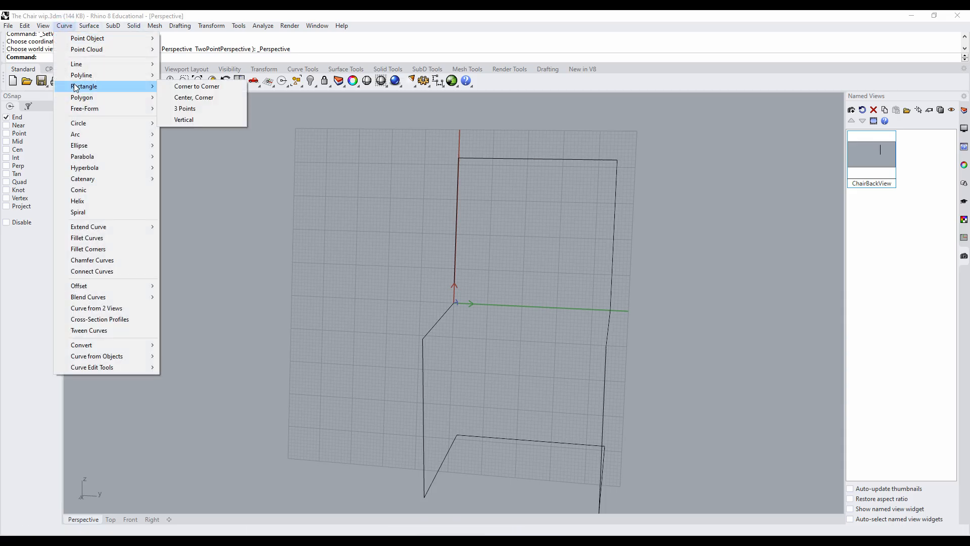
pyautogui.click(191, 86)
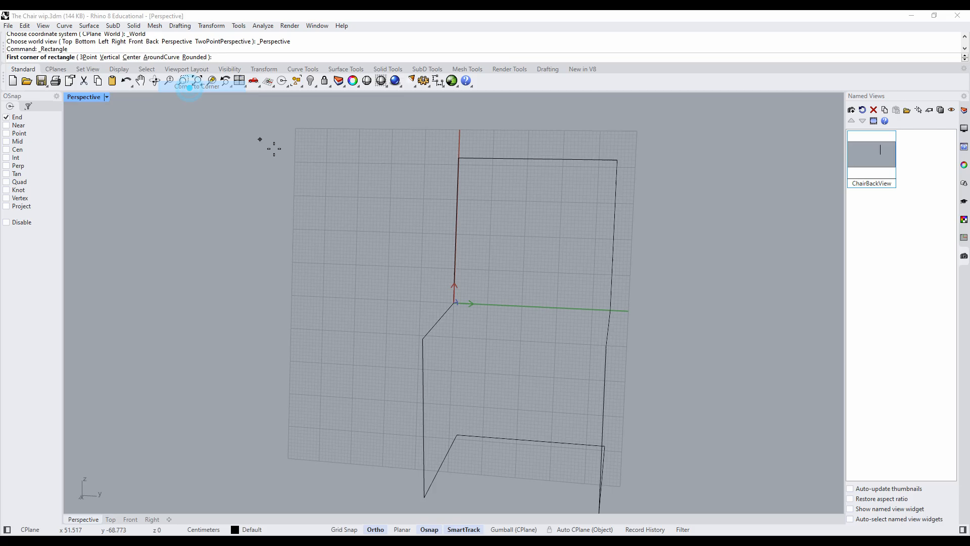
pyautogui.click(487, 272)
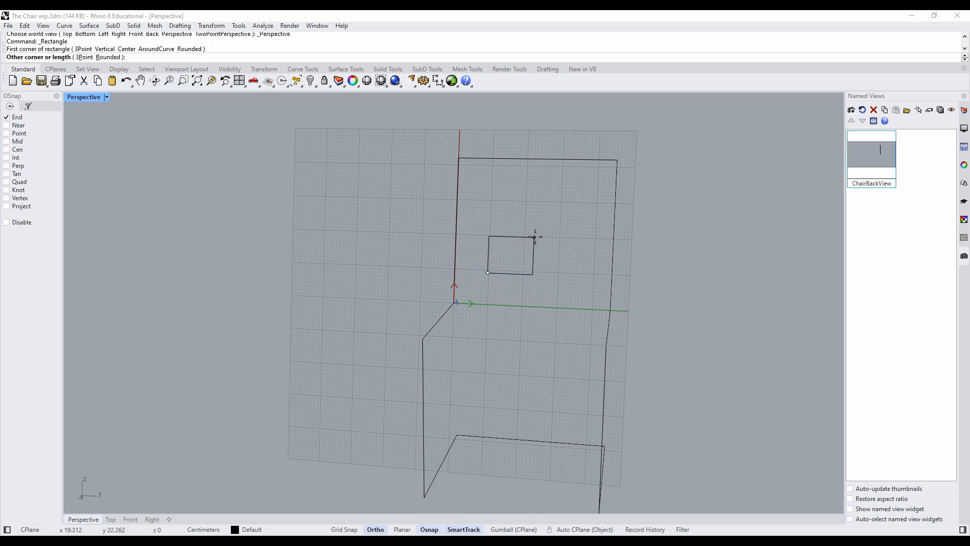
pyautogui.click(581, 211)
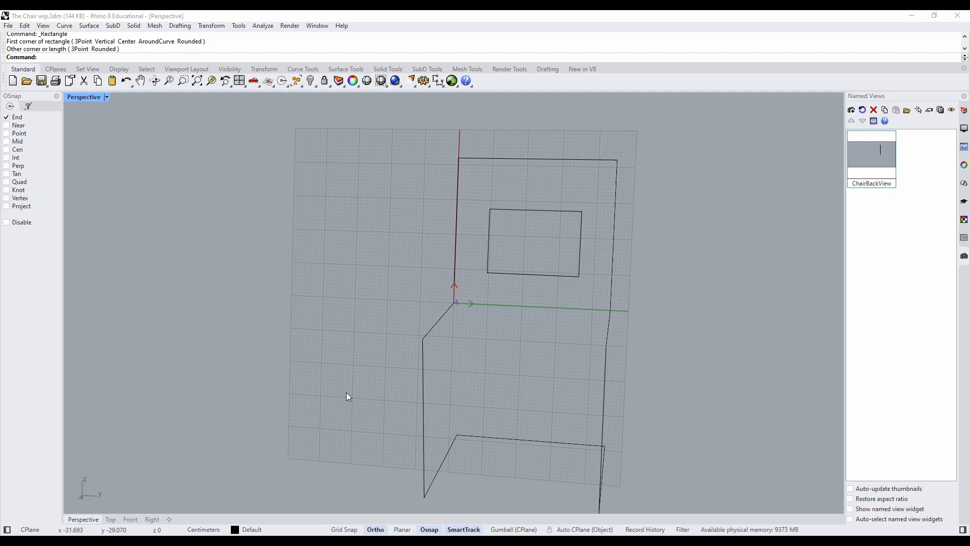
# - Move the rectangle from its centre to the backrest's centre (21, 22.5), using Mid snaps with Ortho off
pyautogui.click(507, 209)
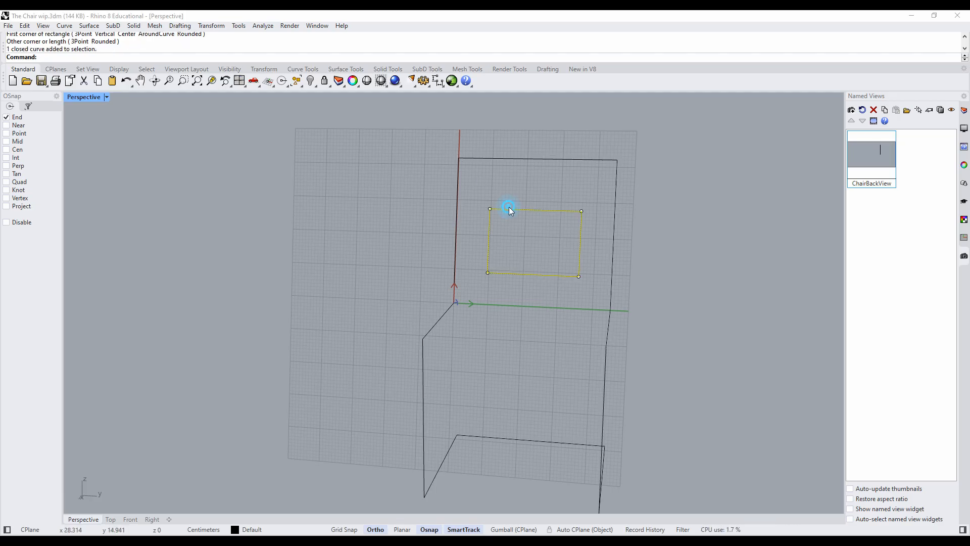
pyautogui.click(205, 26)
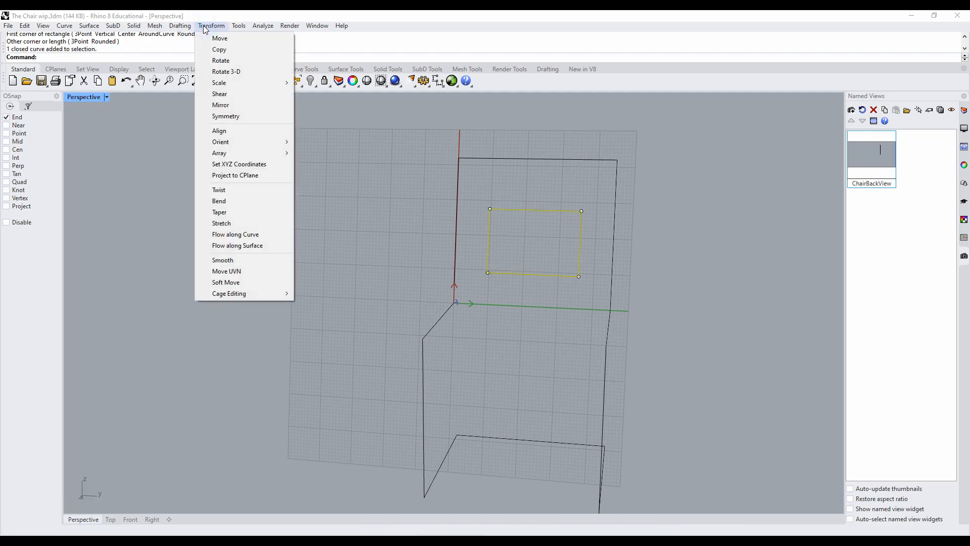
pyautogui.click(219, 39)
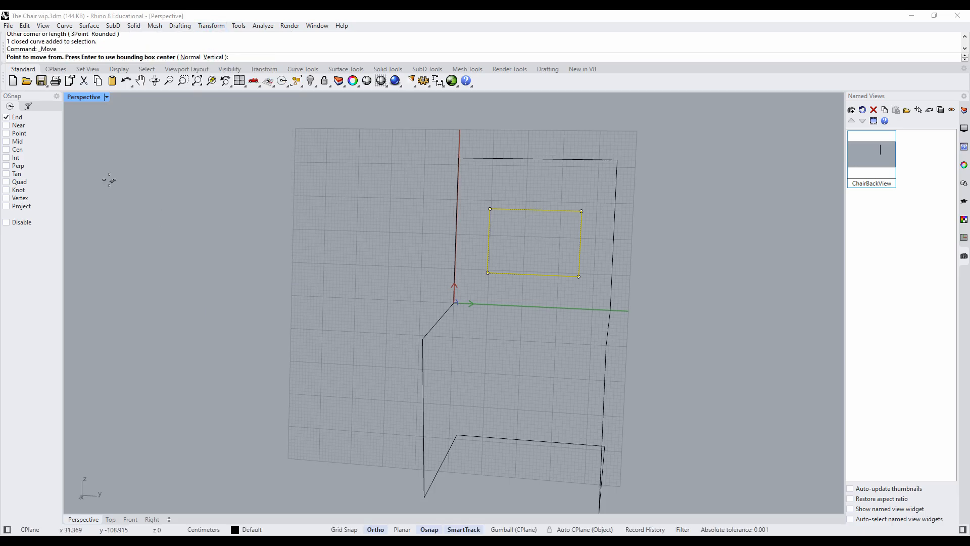
pyautogui.click(17, 142)
pyautogui.click(535, 212)
pyautogui.click(534, 242)
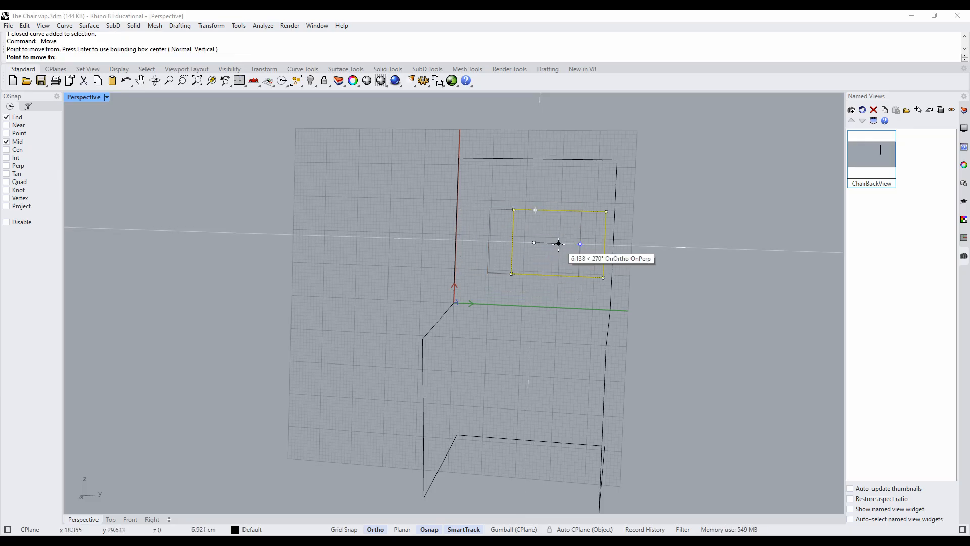
pyautogui.click(376, 530)
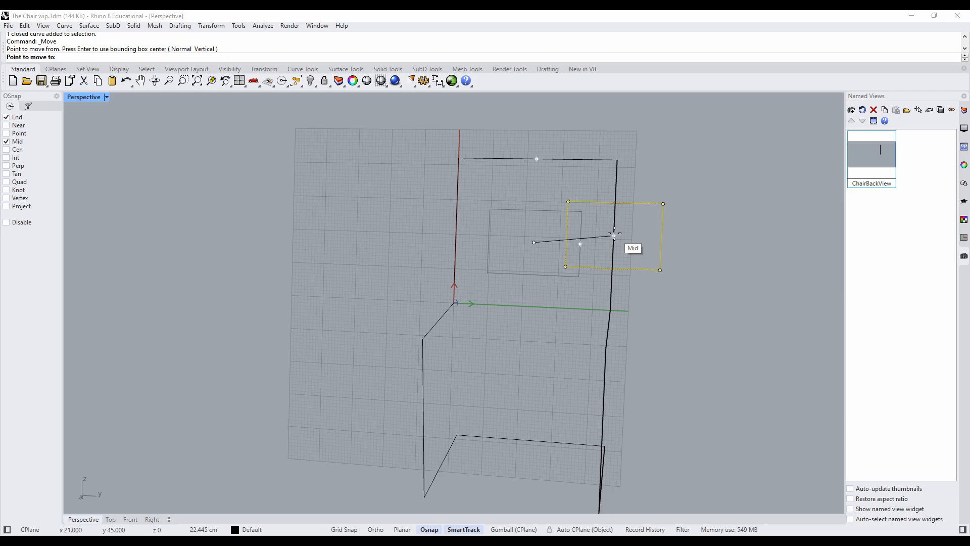
pyautogui.click(534, 233)
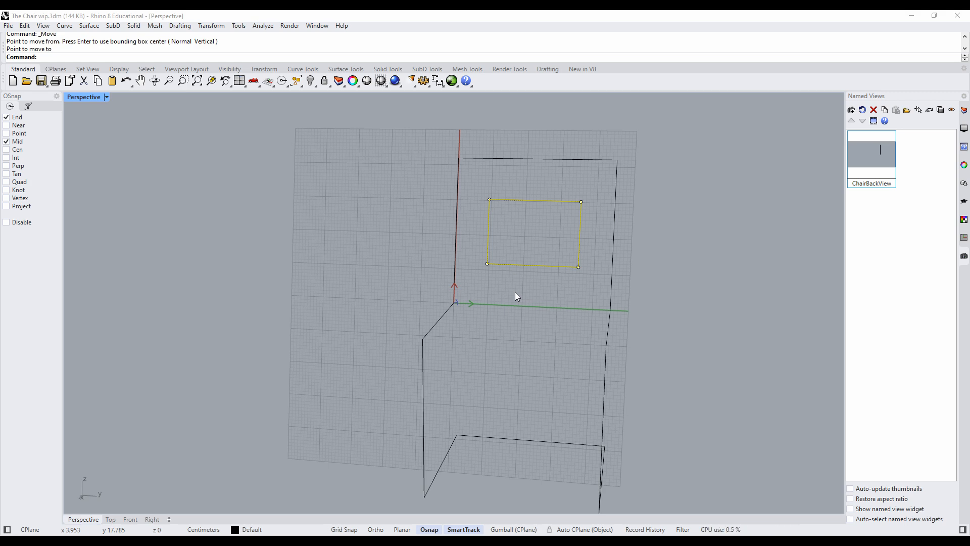
# - Scale the backrest rectangle down slightly in height and width with the Gumball, then switch the Gumball off
pyautogui.click(514, 530)
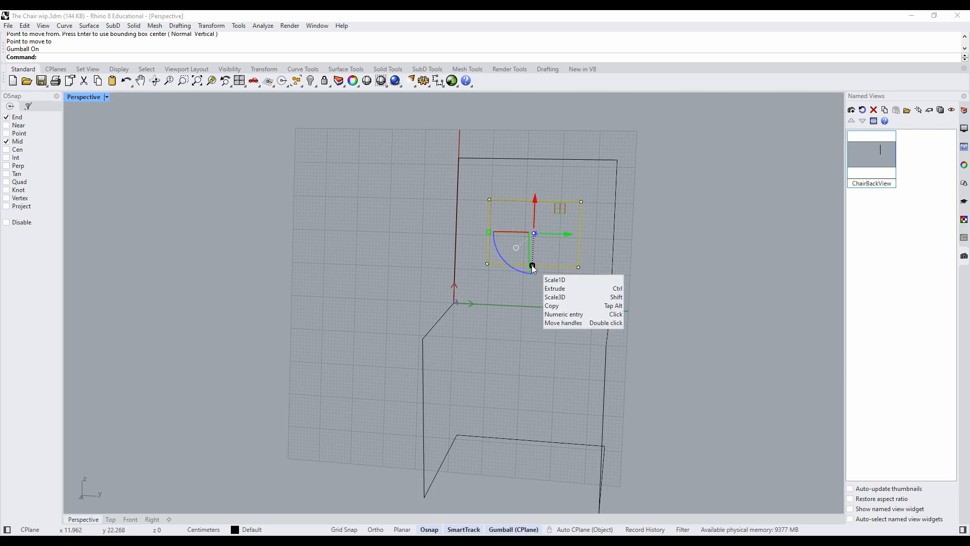
pyautogui.moveTo(533, 267); pyautogui.dragTo(532, 257)
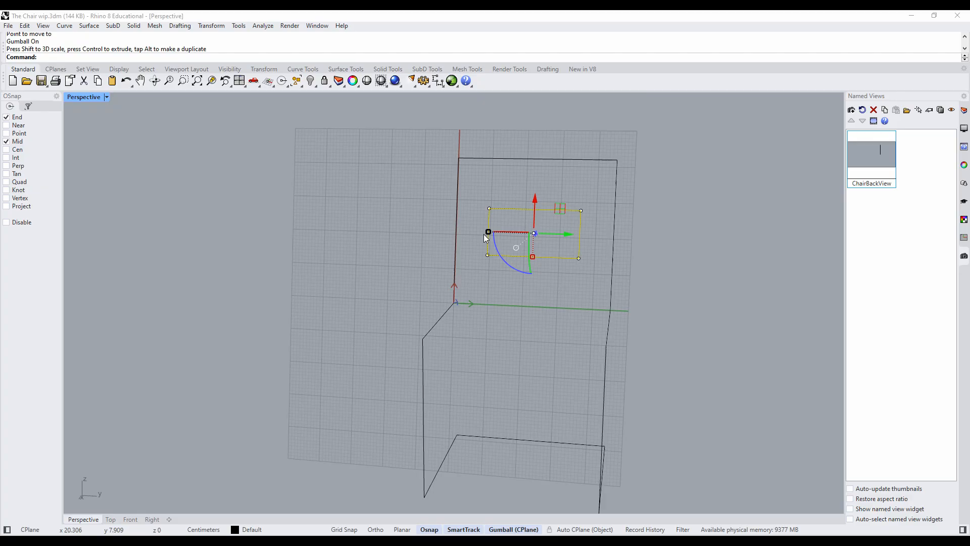
pyautogui.moveTo(489, 232); pyautogui.dragTo(498, 231)
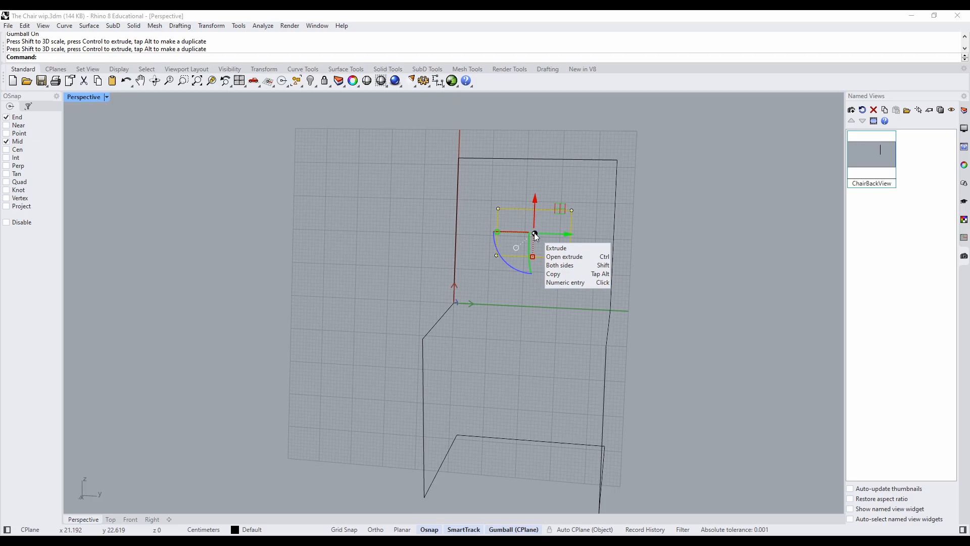
pyautogui.click(545, 292)
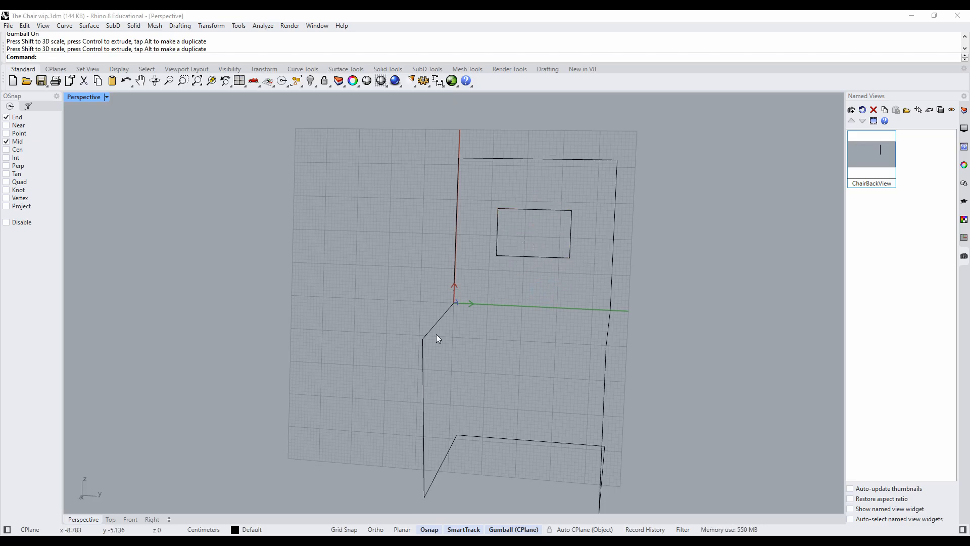
pyautogui.click(499, 530)
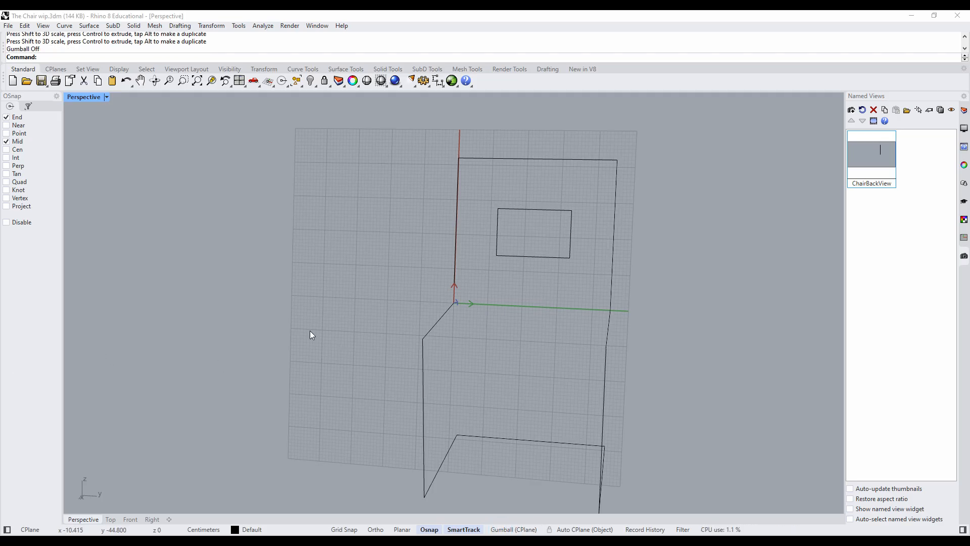
# - Restore the World Top construction plane in the Perspective viewport and return to the four-viewport layout
pyautogui.moveTo(312, 333); pyautogui.dragTo(424, 295, button='right')
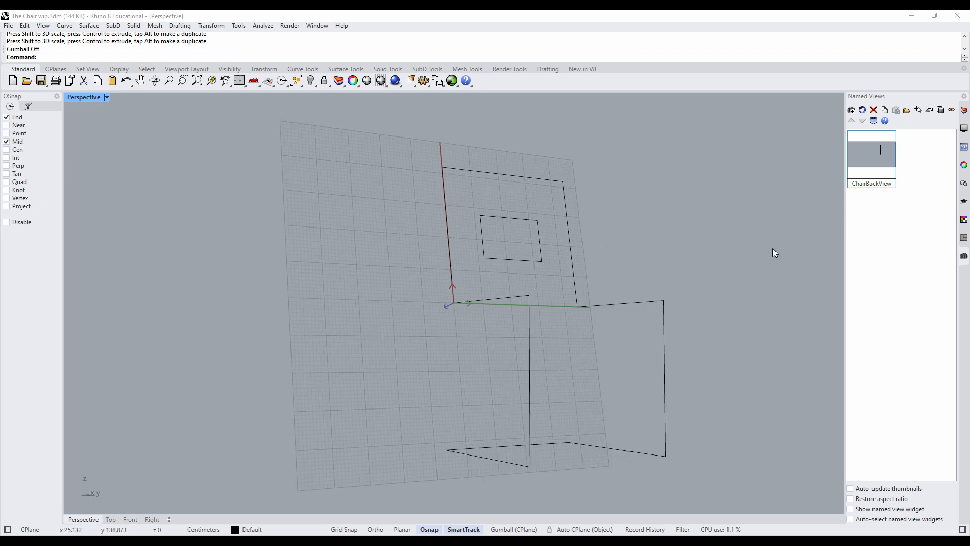
pyautogui.click(964, 238)
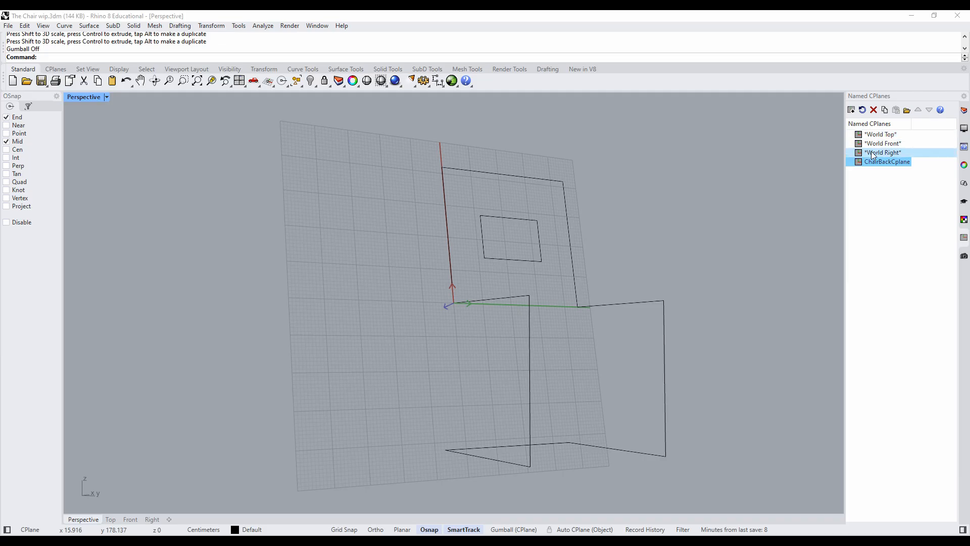
pyautogui.doubleClick(880, 135)
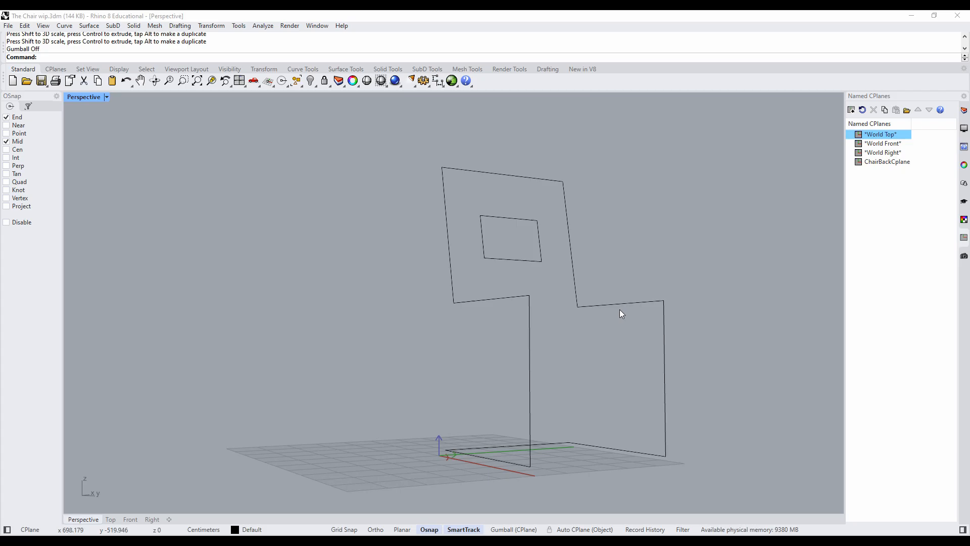
pyautogui.doubleClick(85, 97)
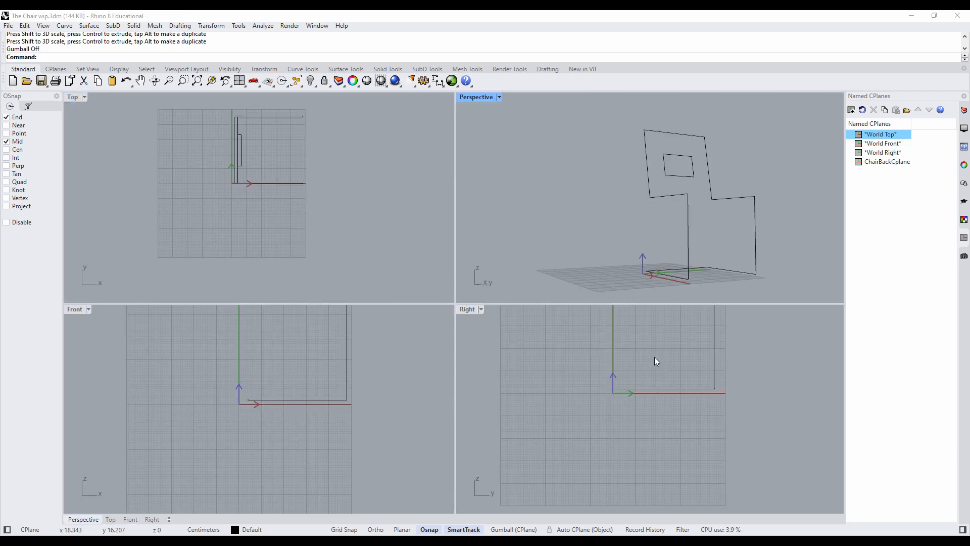
# - Join the two side curves, the rear floor line and the backrest's top line into one closed frame curve, leaving out the backrest rectangle
pyautogui.scroll(-4, 654, 357)
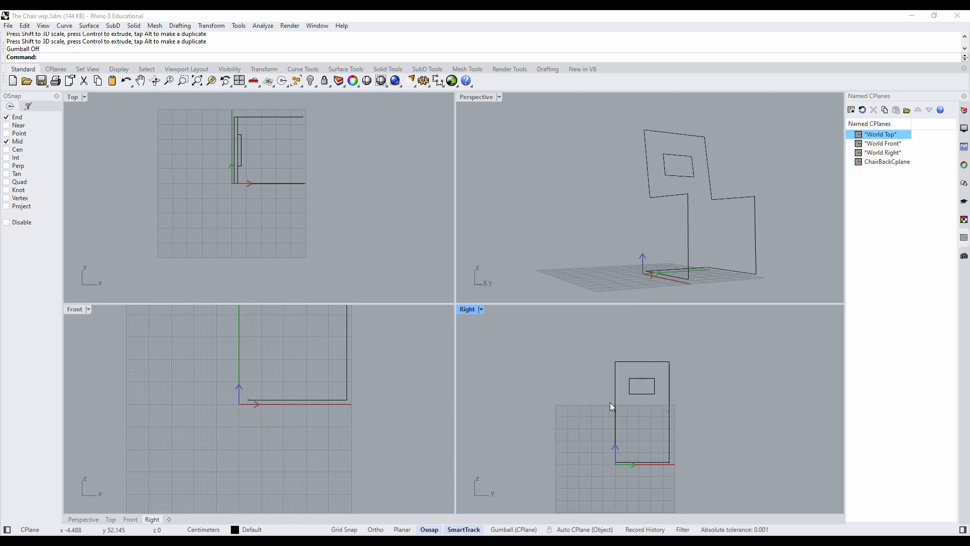
pyautogui.scroll(-4, 286, 378)
pyautogui.scroll(-2, 245, 198)
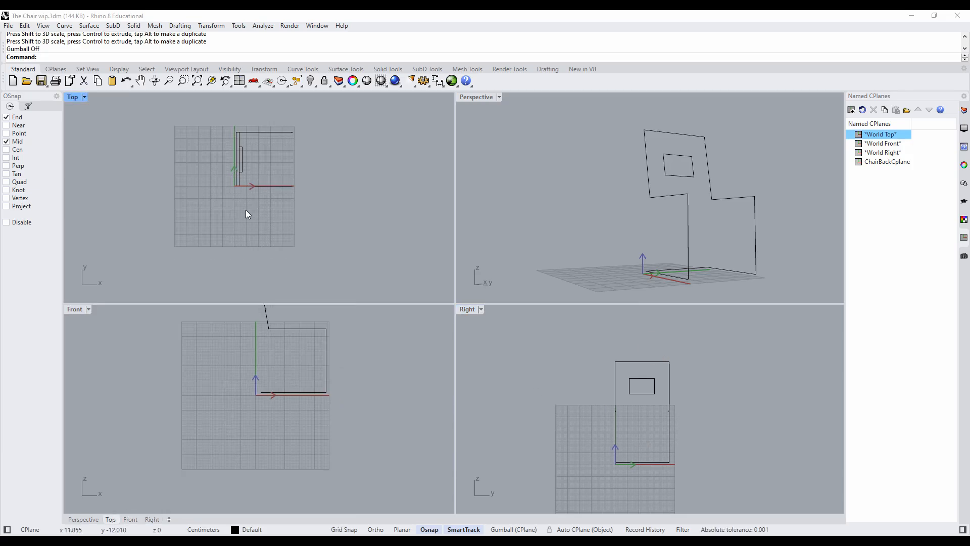
pyautogui.scroll(-3, 243, 367)
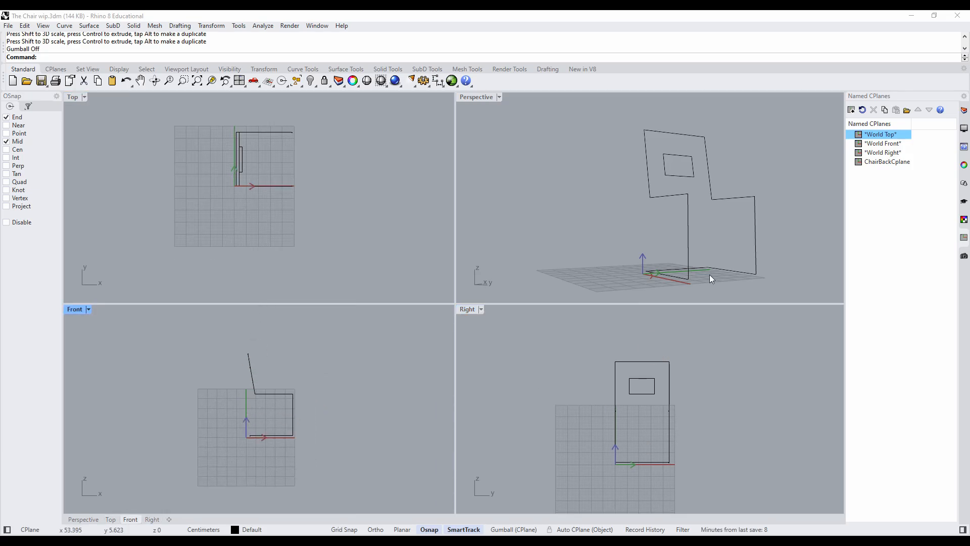
pyautogui.moveTo(670, 250); pyautogui.dragTo(644, 218, button='right')
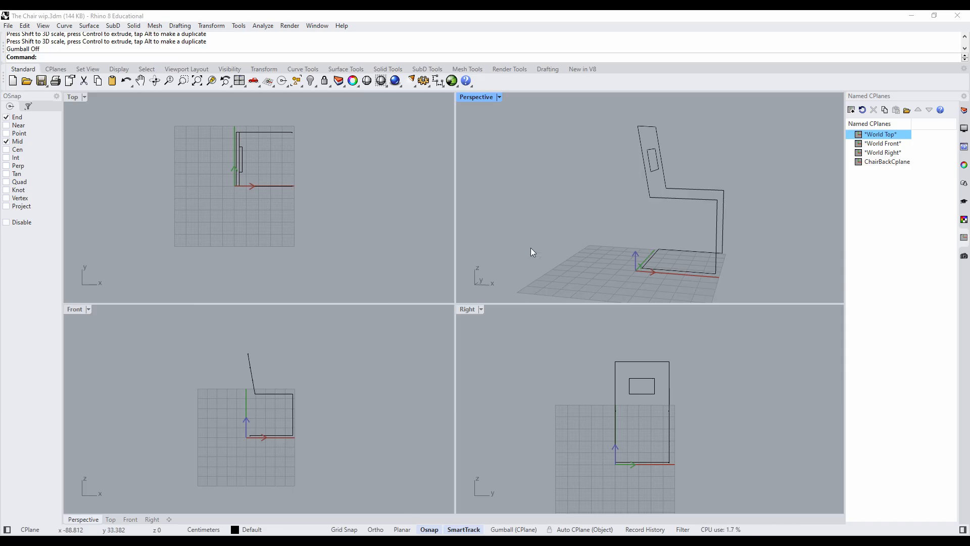
pyautogui.moveTo(596, 250)
pyautogui.mouseDown(button='right')
pyautogui.moveTo(624, 256)
pyautogui.moveTo(611, 255)
pyautogui.mouseUp(button='right')
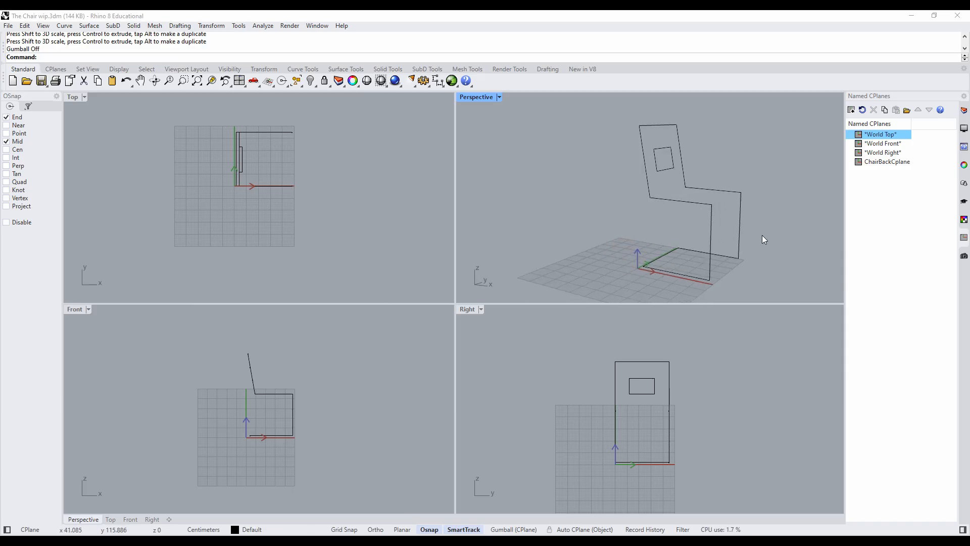
pyautogui.click(712, 238)
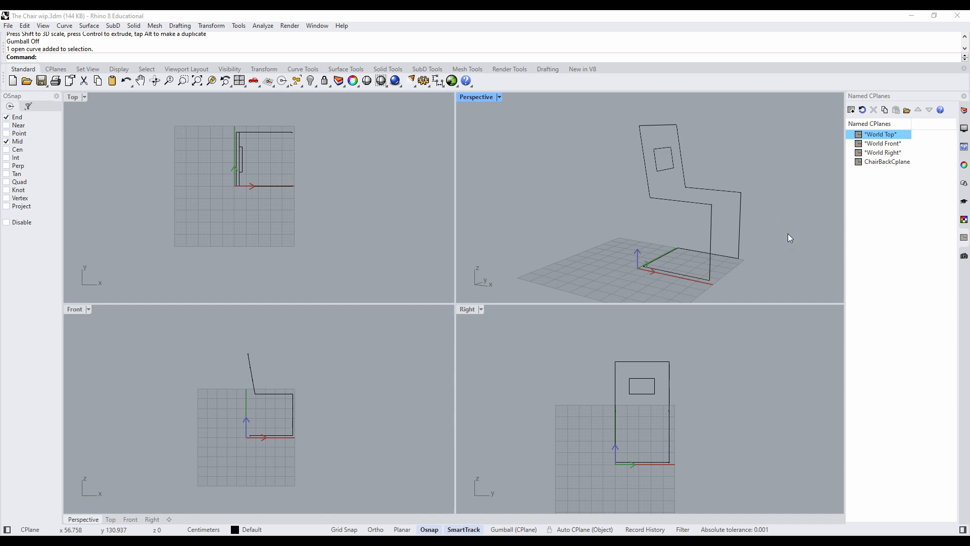
pyautogui.click(665, 255)
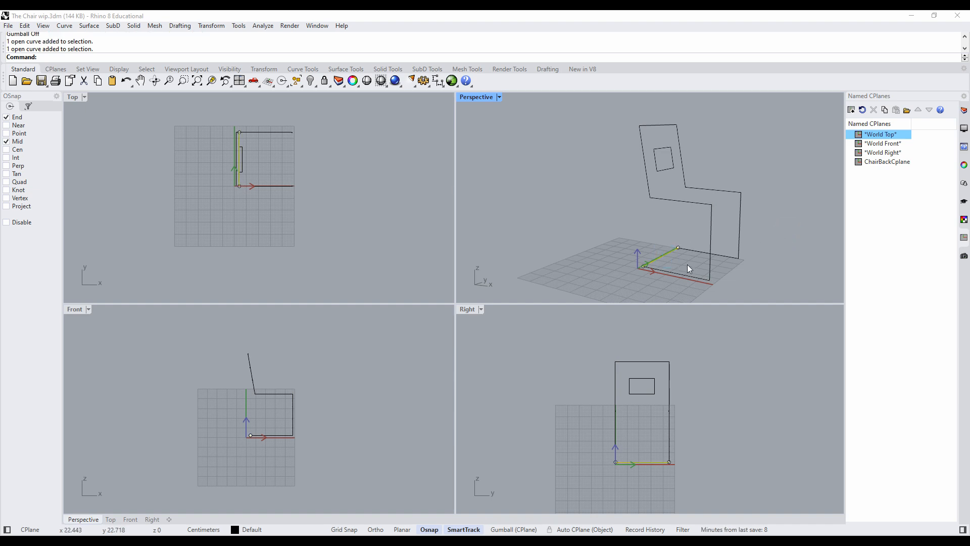
pyautogui.keyDown('shift'); pyautogui.click(710, 269); pyautogui.keyUp('shift')
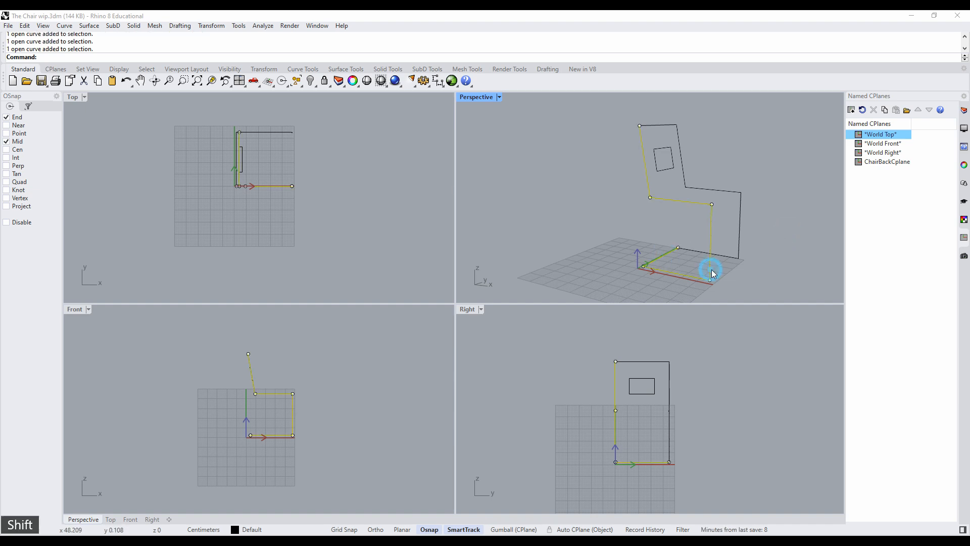
pyautogui.keyDown('shift'); pyautogui.click(739, 238); pyautogui.keyUp('shift')
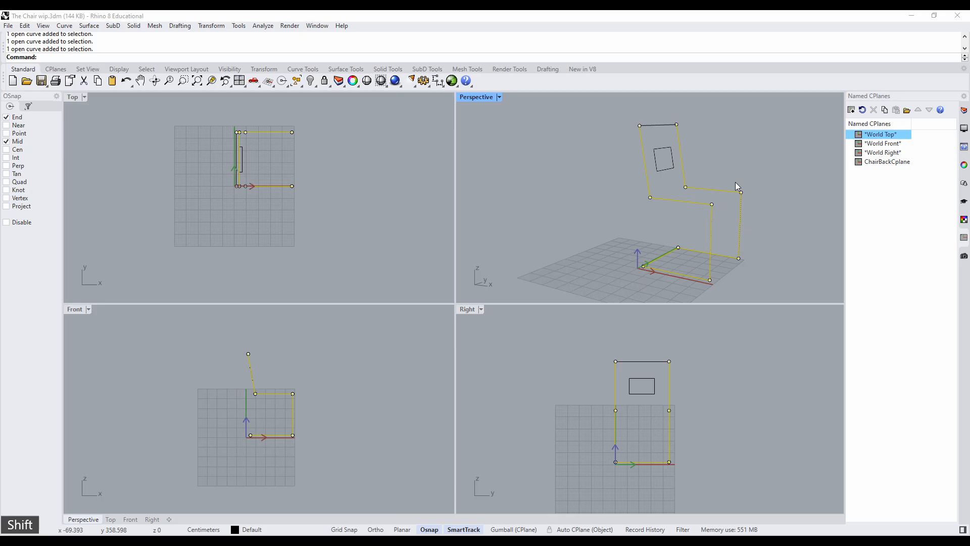
pyautogui.keyDown('shift'); pyautogui.click(659, 128); pyautogui.keyUp('shift')
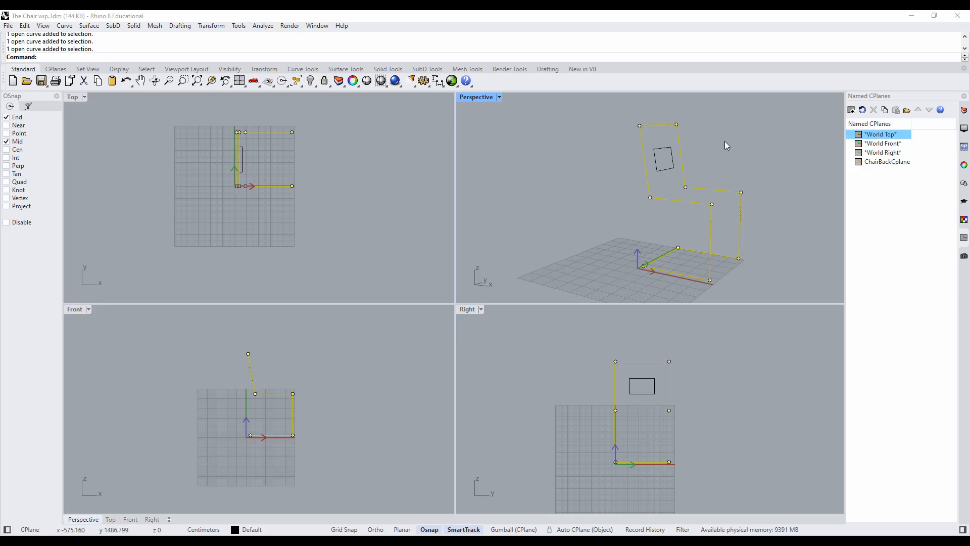
pyautogui.click(24, 26)
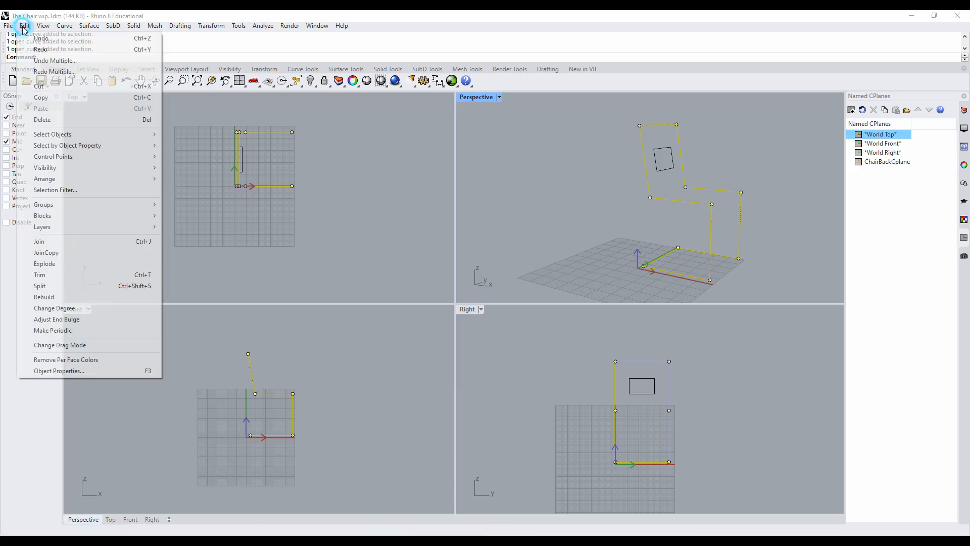
pyautogui.click(56, 241)
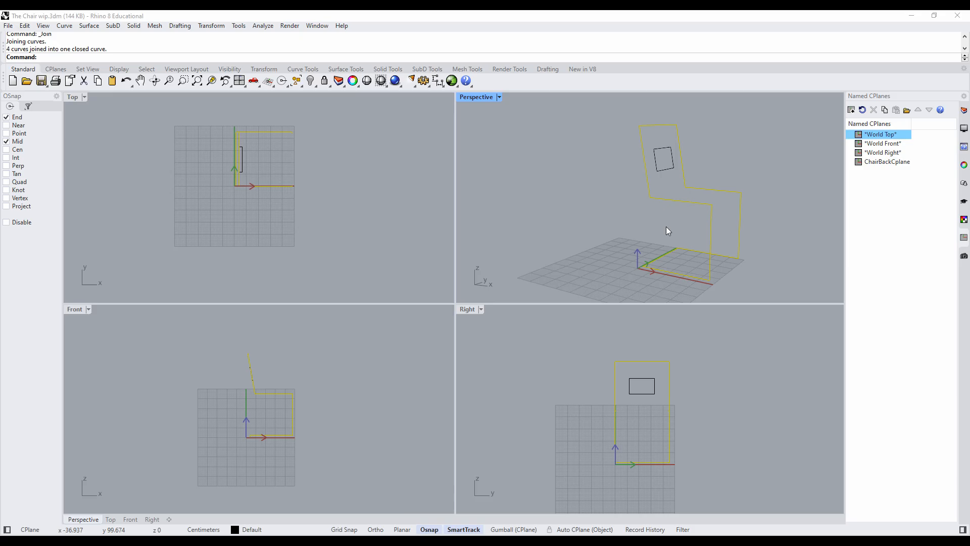
pyautogui.click(689, 201)
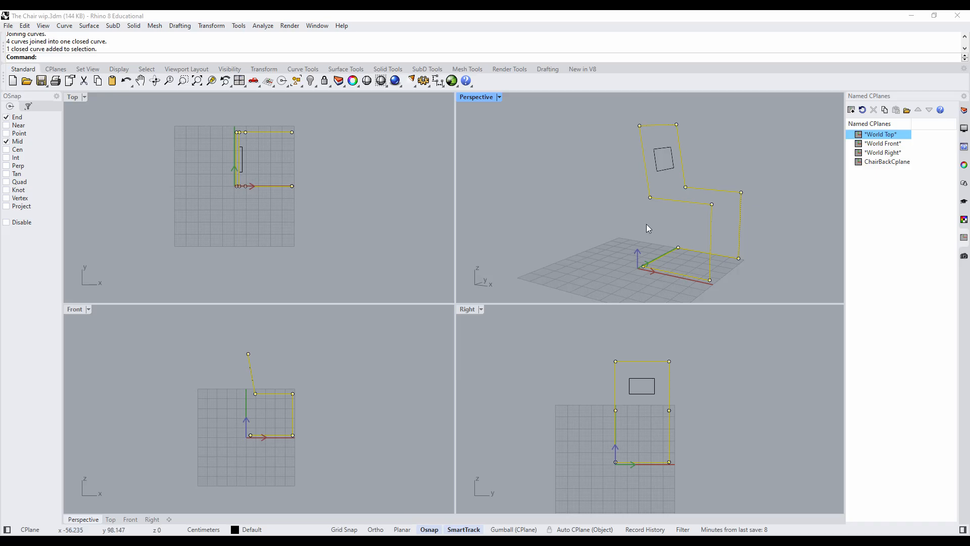
pyautogui.click(628, 225)
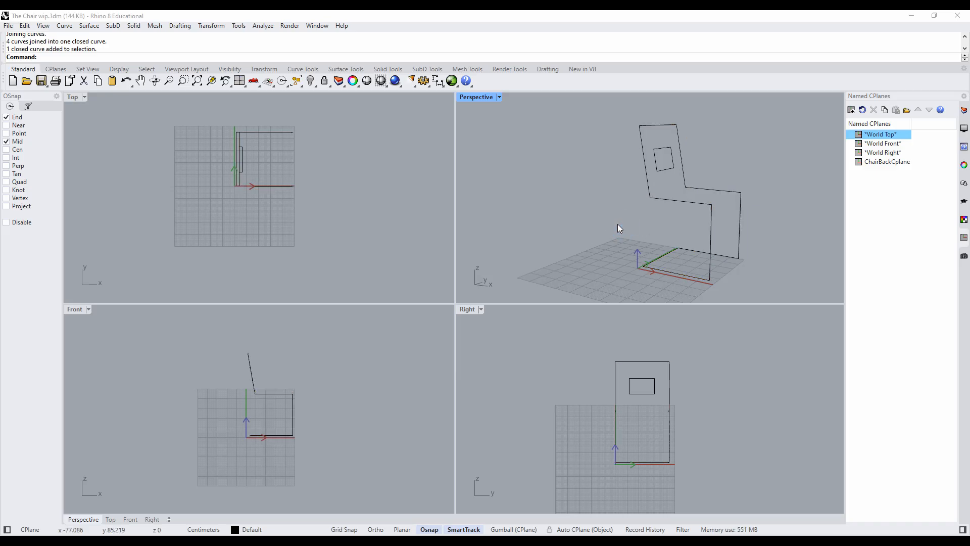
# - Create a pipe with a 3 cm radius along the closed chair frame curve, with no additional radii
pyautogui.click(134, 27)
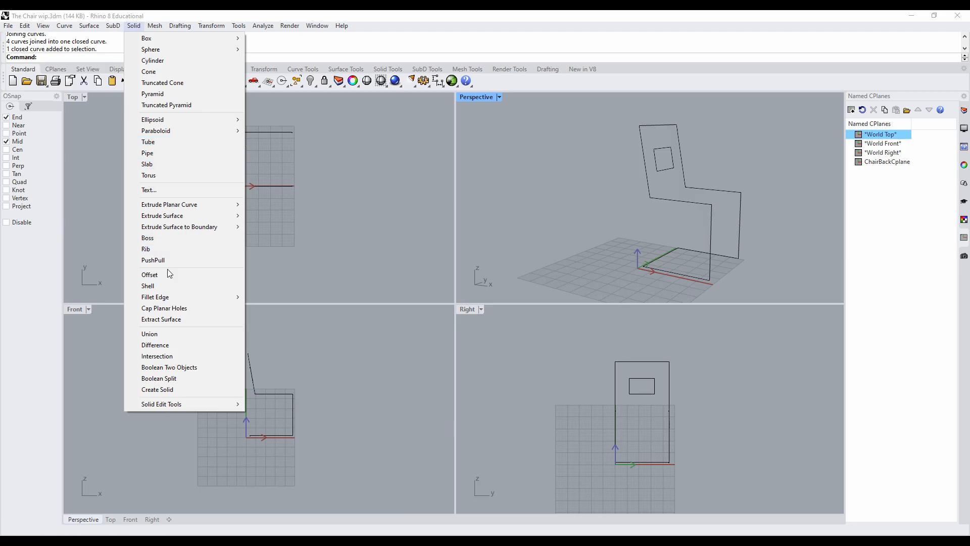
pyautogui.click(155, 153)
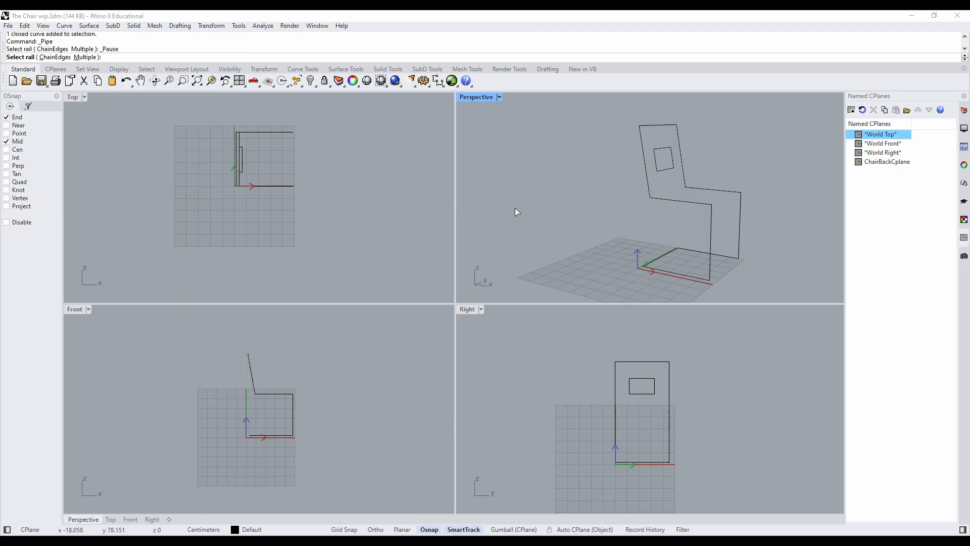
pyautogui.click(684, 201)
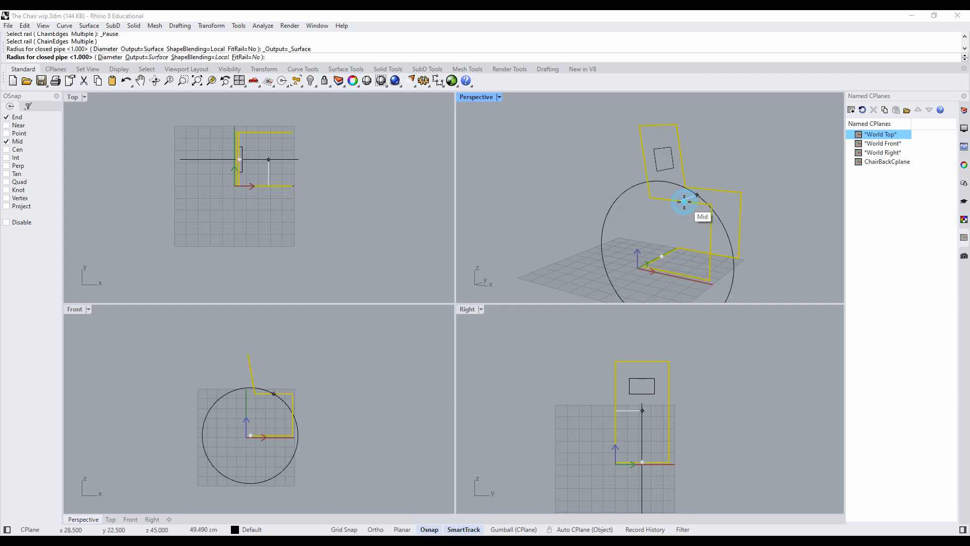
pyautogui.scroll(4, 665, 252)
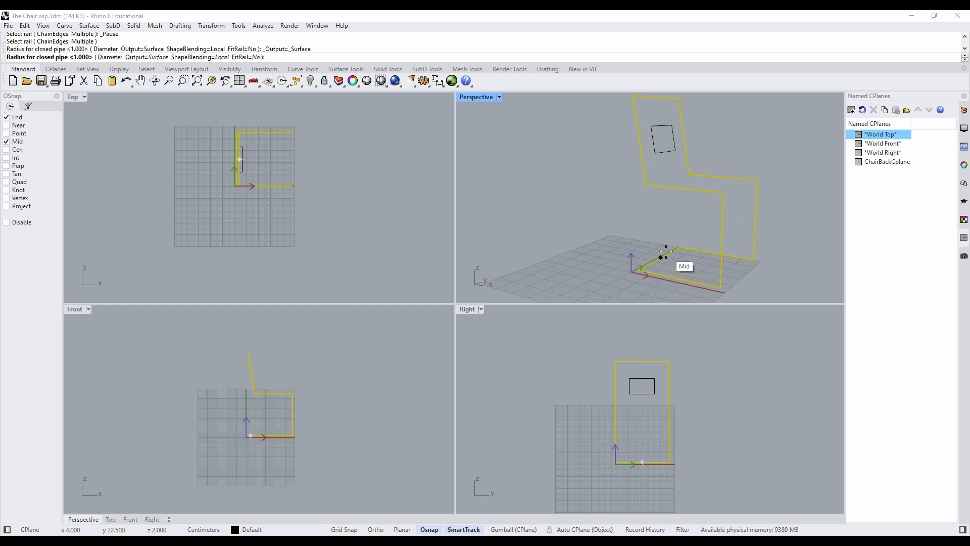
pyautogui.scroll(4, 664, 255)
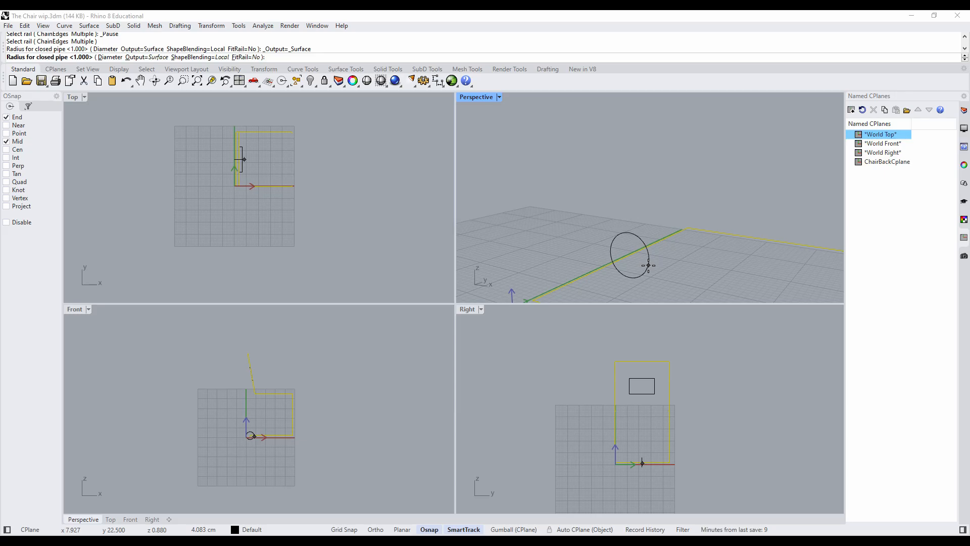
pyautogui.write('3')
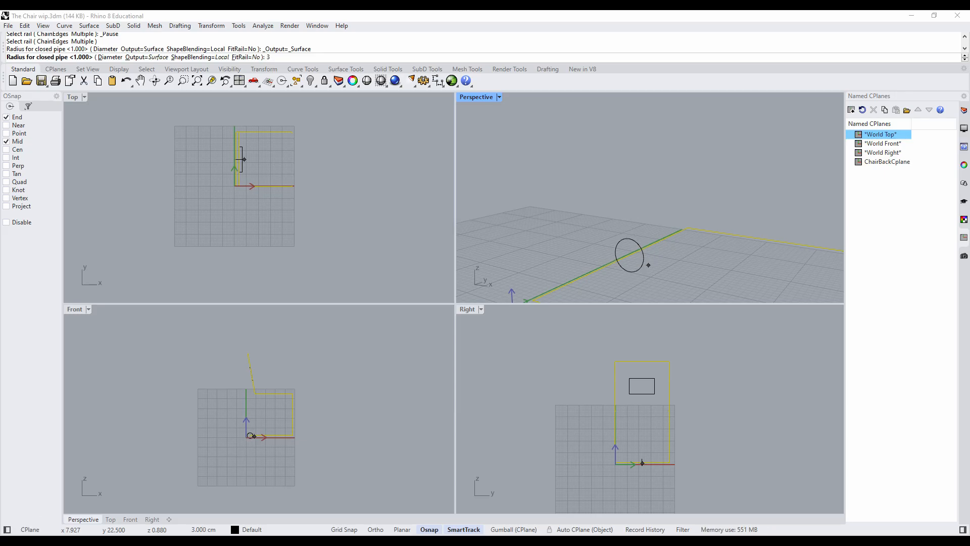
pyautogui.press('Return')
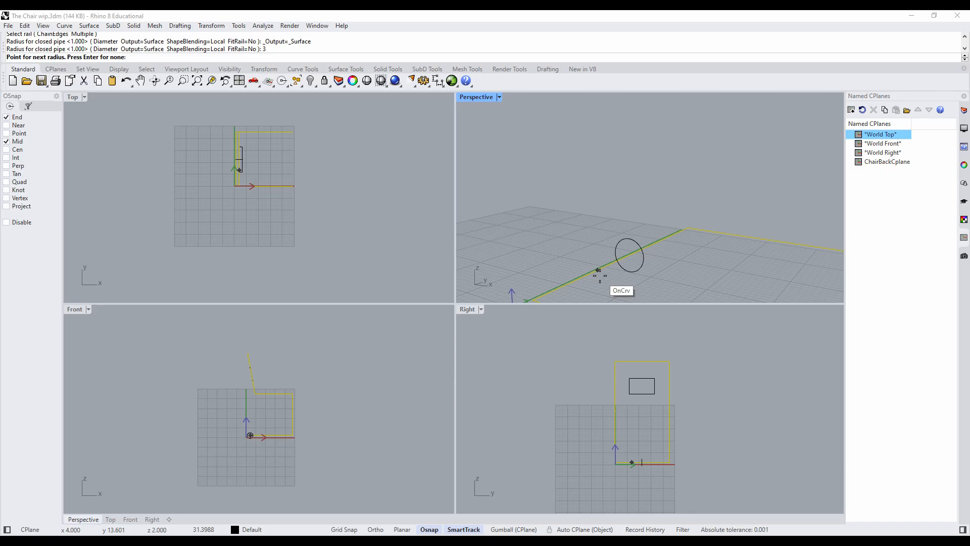
pyautogui.press('Return')
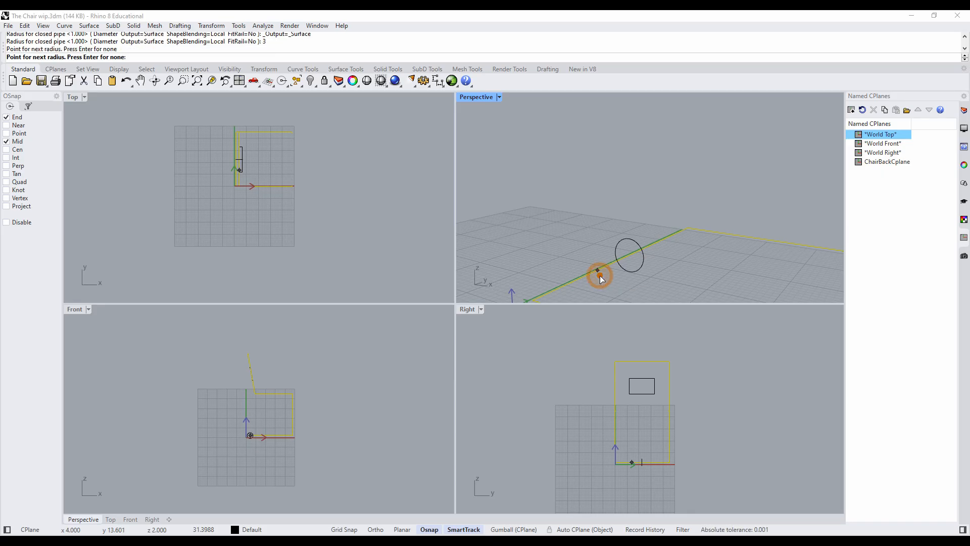
pyautogui.scroll(-5, 662, 280)
pyautogui.scroll(-2, 662, 277)
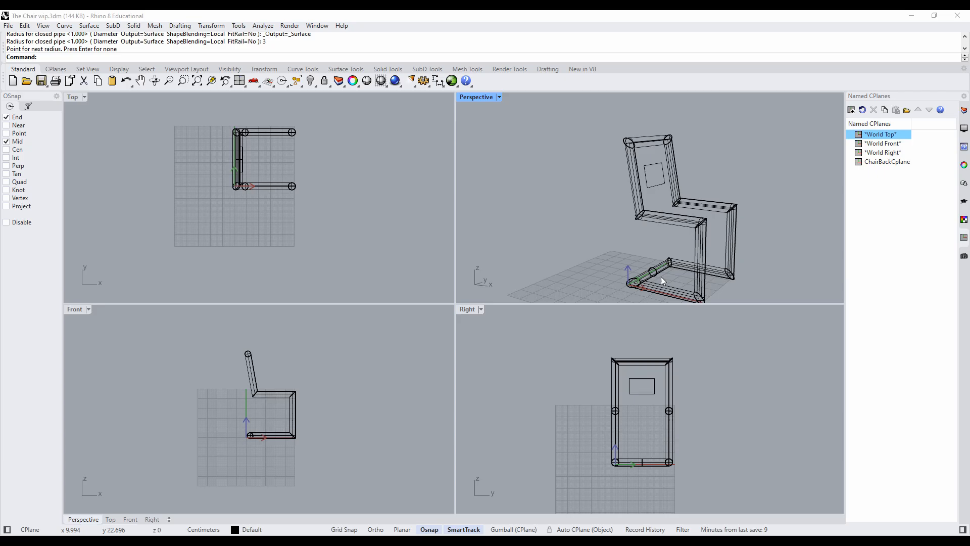
# - Set the Perspective viewport to Shaded display and maximize it to view the piped frame
pyautogui.click(499, 98)
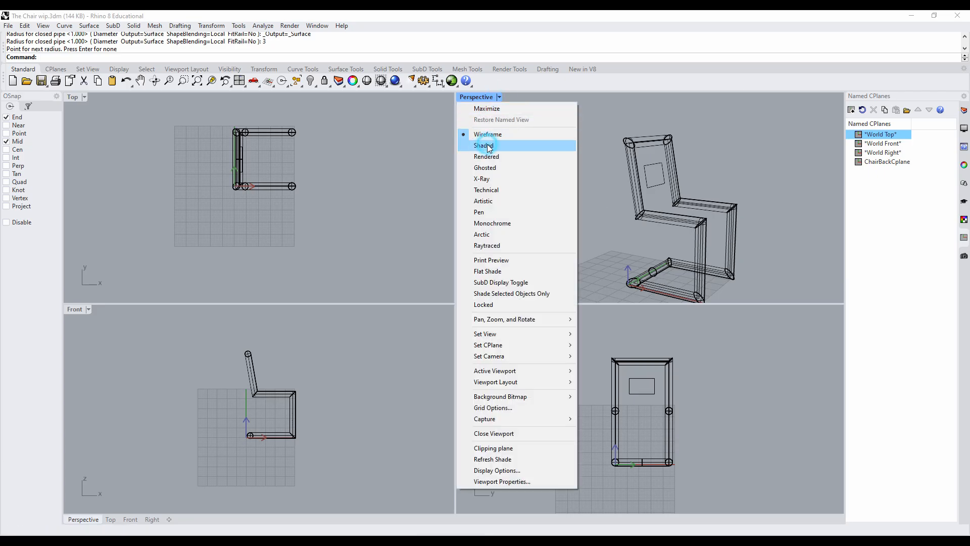
pyautogui.click(488, 146)
pyautogui.doubleClick(477, 99)
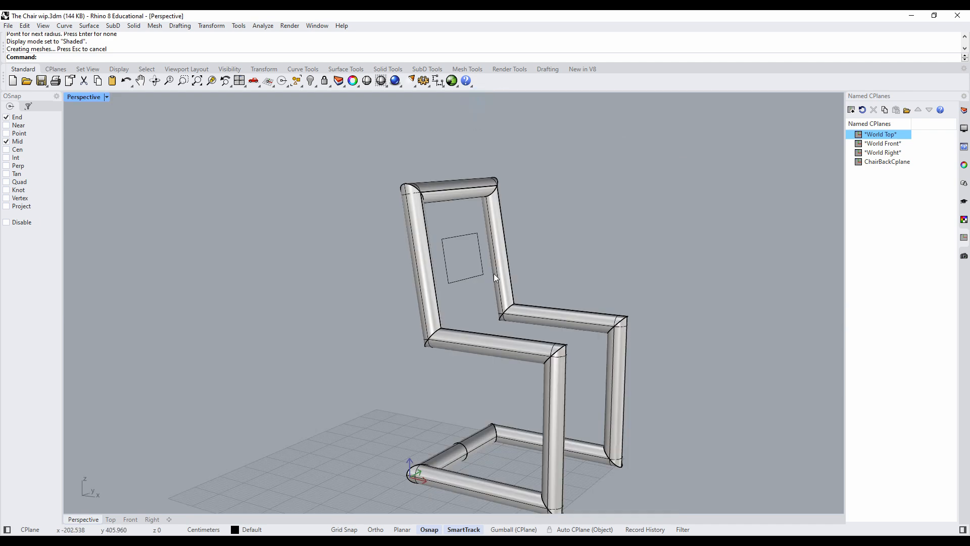
pyautogui.moveTo(507, 294)
pyautogui.mouseDown(button='right')
pyautogui.moveTo(358, 299)
pyautogui.moveTo(400, 323)
pyautogui.moveTo(493, 325)
pyautogui.mouseUp(button='right')
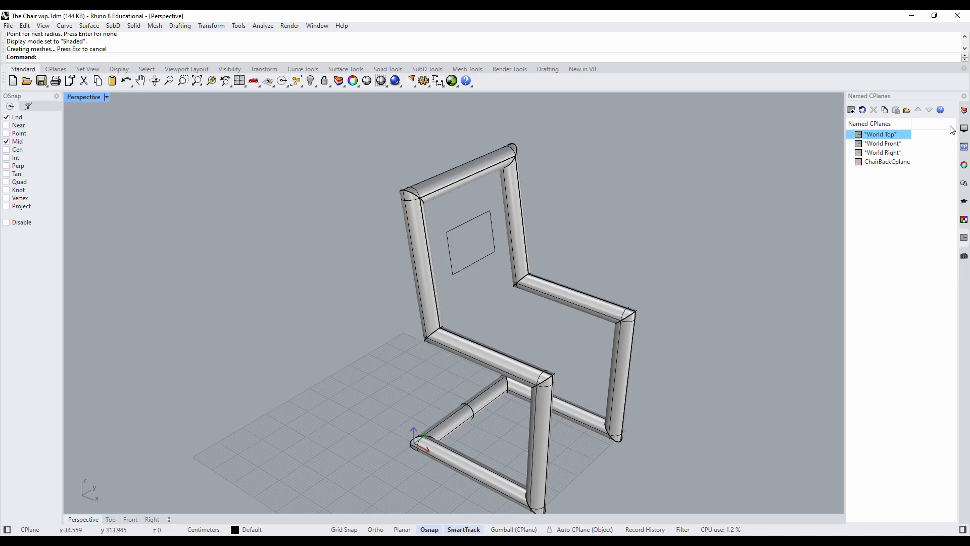
# - Assign the piped chair frame to the Frame layer and deselect it
pyautogui.click(964, 110)
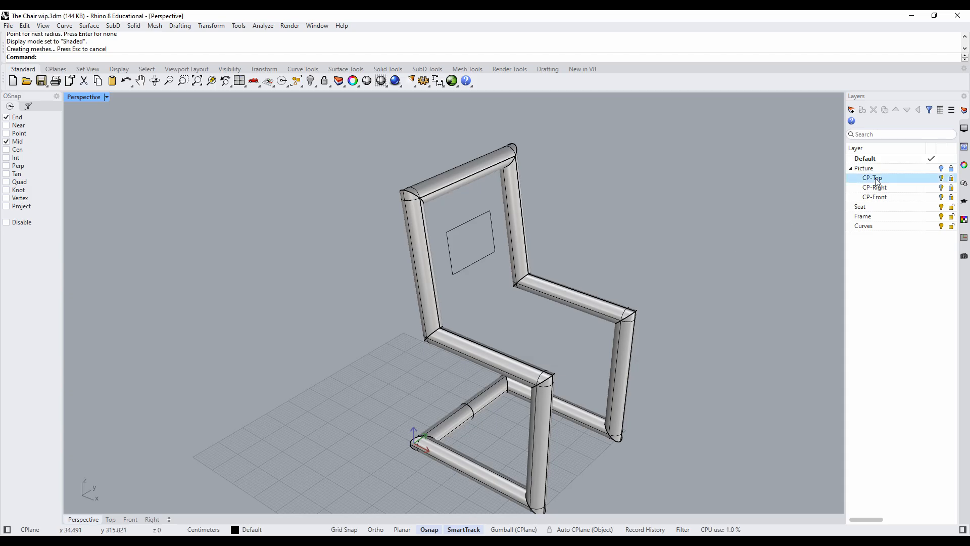
pyautogui.click(552, 289)
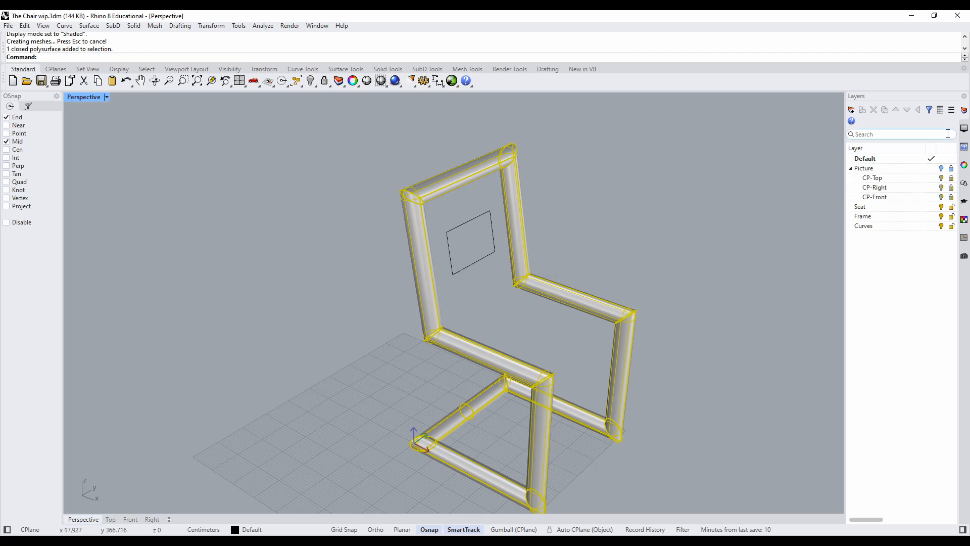
pyautogui.click(964, 167)
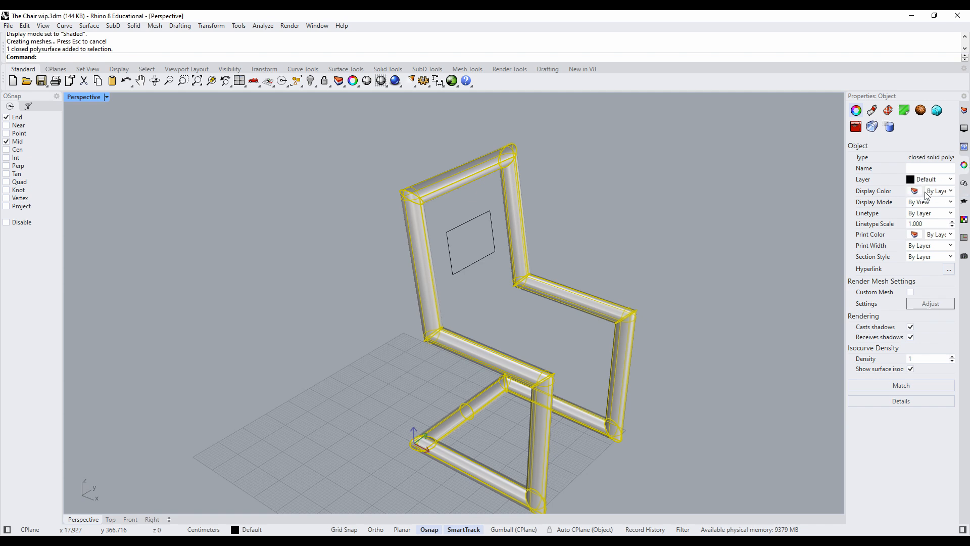
pyautogui.click(928, 180)
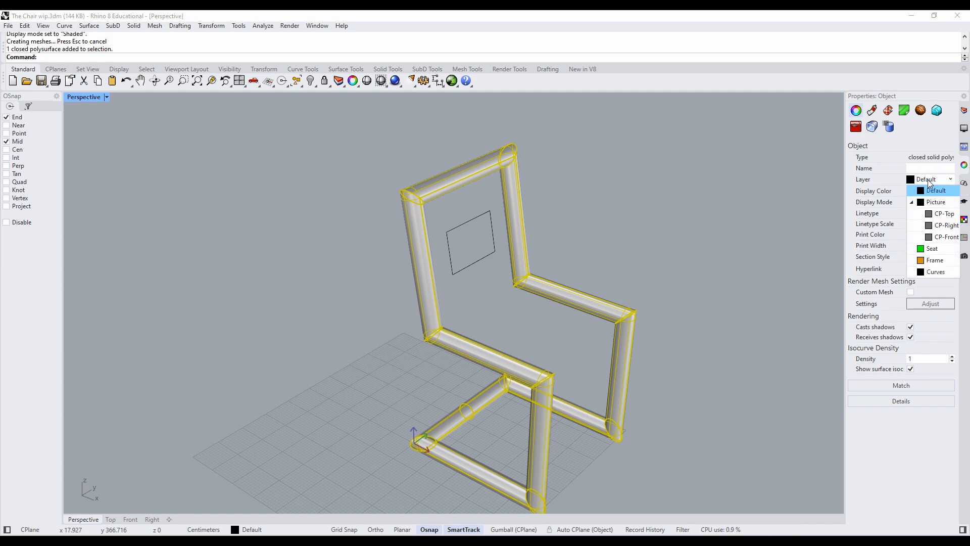
pyautogui.click(934, 260)
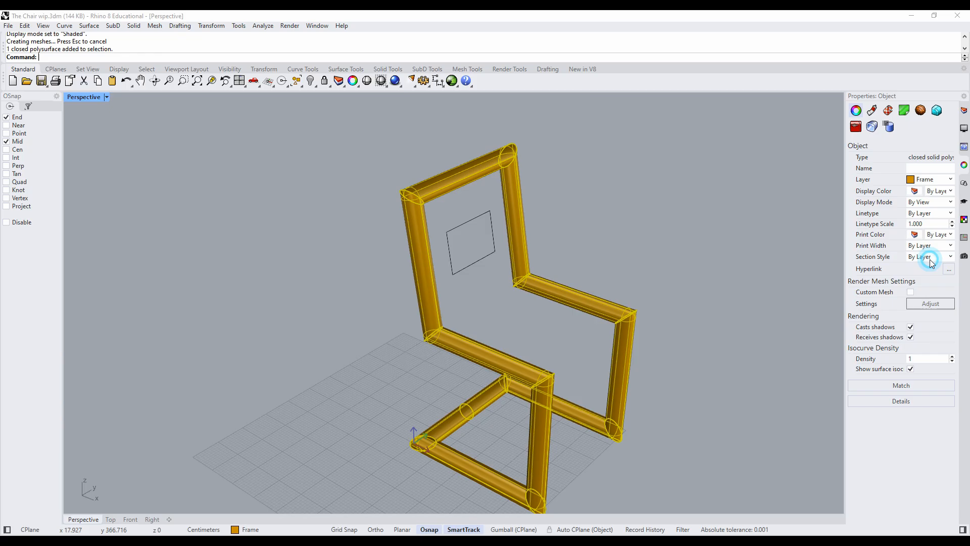
pyautogui.click(752, 213)
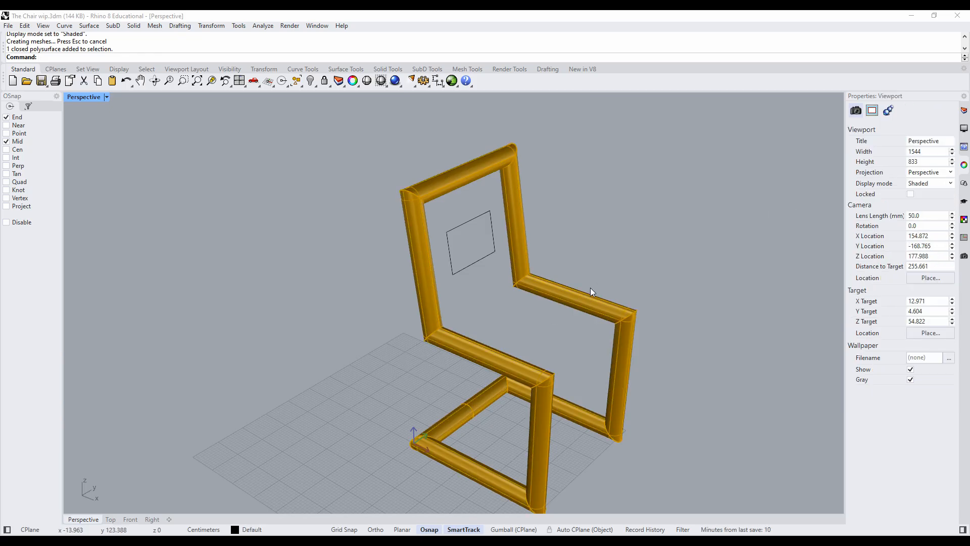
# - Make Frame the current layer
pyautogui.click(964, 110)
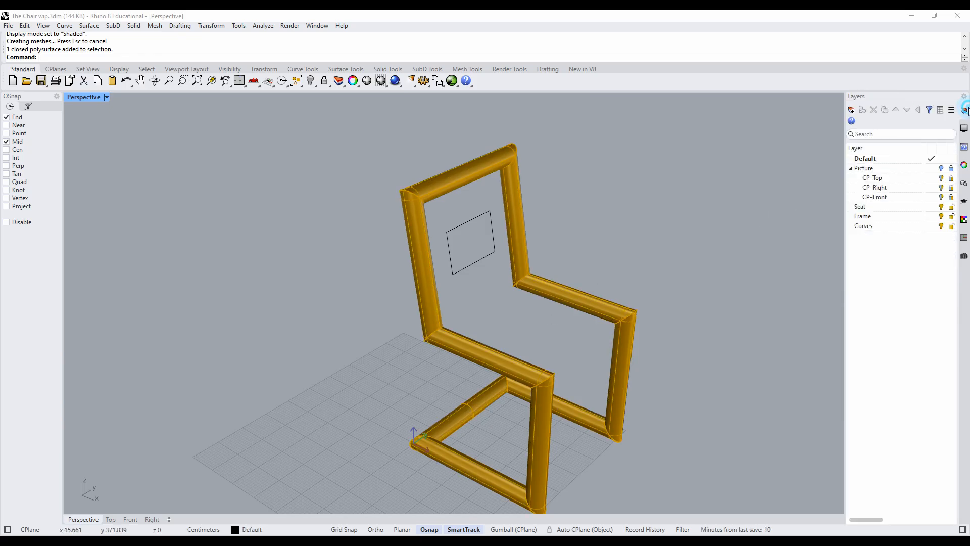
pyautogui.doubleClick(902, 219)
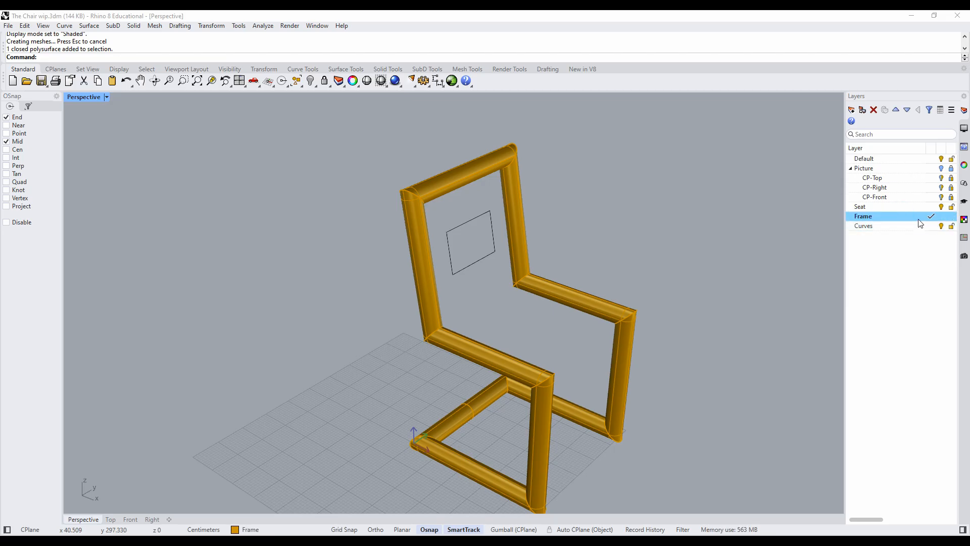
pyautogui.click(627, 234)
pyautogui.moveTo(502, 318); pyautogui.dragTo(528, 276, button='right')
pyautogui.scroll(3, 555, 374)
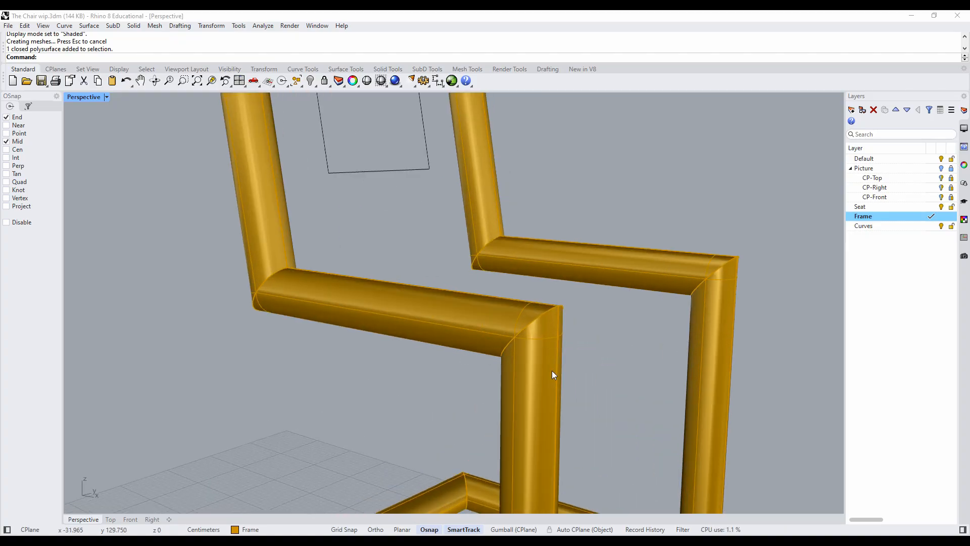
# - Undo the frame's layer assignment and the pipe so that only the chair curves remain
pyautogui.scroll(-2, 552, 369)
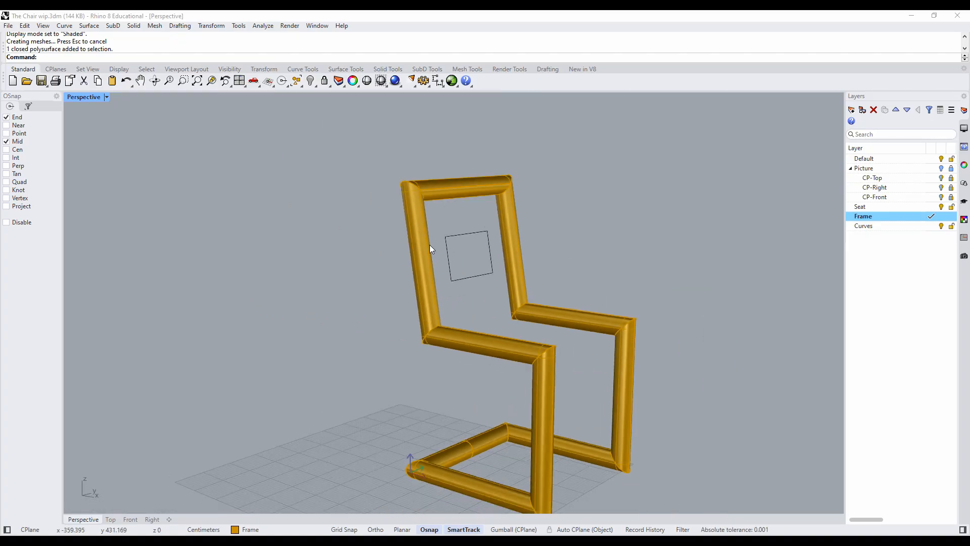
pyautogui.moveTo(422, 193)
pyautogui.mouseDown(button='right')
pyautogui.moveTo(374, 206)
pyautogui.moveTo(431, 183)
pyautogui.mouseUp(button='right')
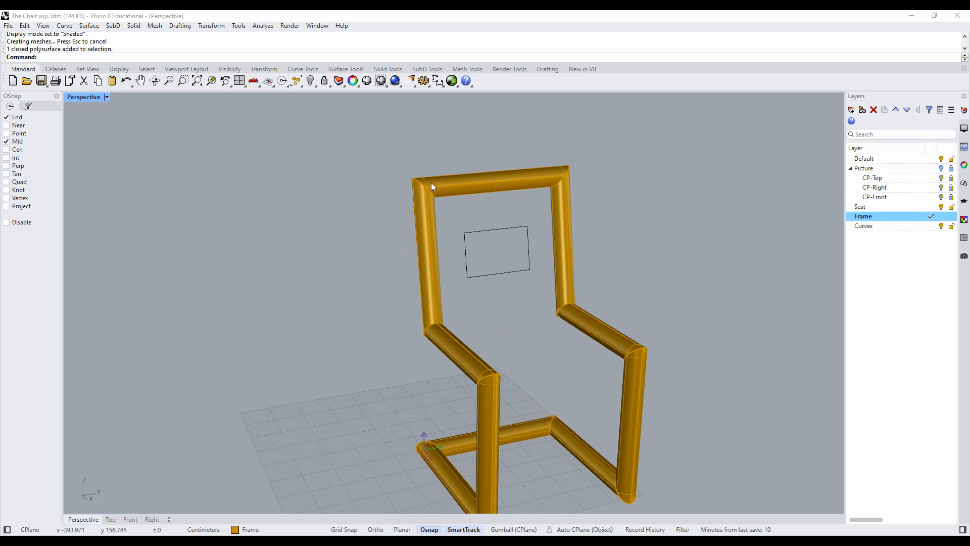
pyautogui.moveTo(479, 306); pyautogui.dragTo(520, 319, button='right')
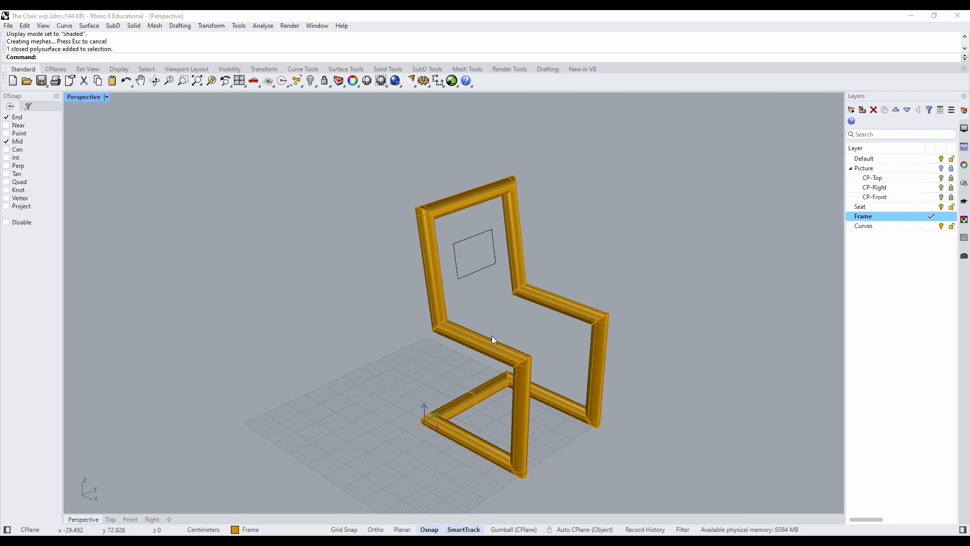
pyautogui.hotkey('ctrl', 'z')
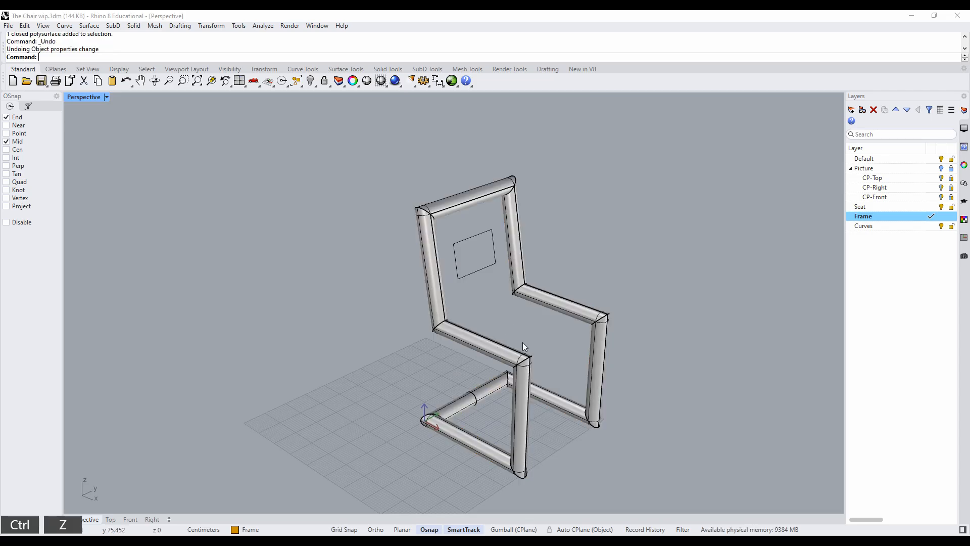
pyautogui.click(496, 350)
pyautogui.hotkey('ctrl', 'z')
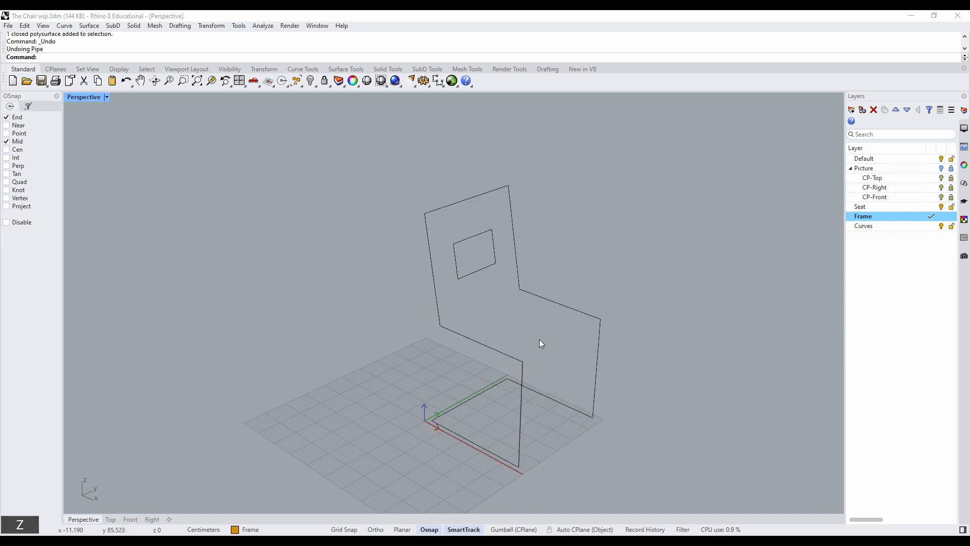
# - Assign the closed chair frame curve and the small backrest rectangle to the Curves layer and deselect them
pyautogui.moveTo(538, 339); pyautogui.dragTo(535, 348, button='right')
pyautogui.click(534, 345)
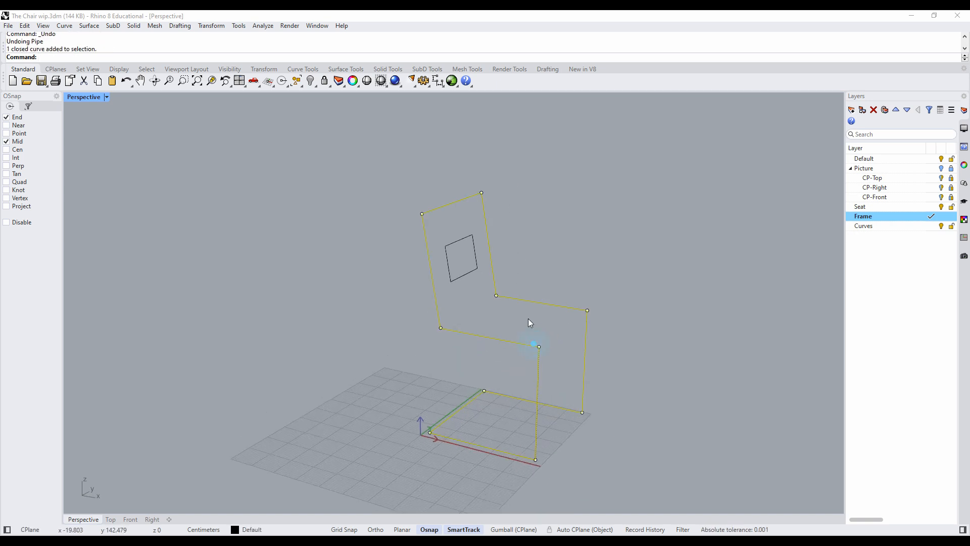
pyautogui.keyDown('shift'); pyautogui.click(469, 272); pyautogui.keyUp('shift')
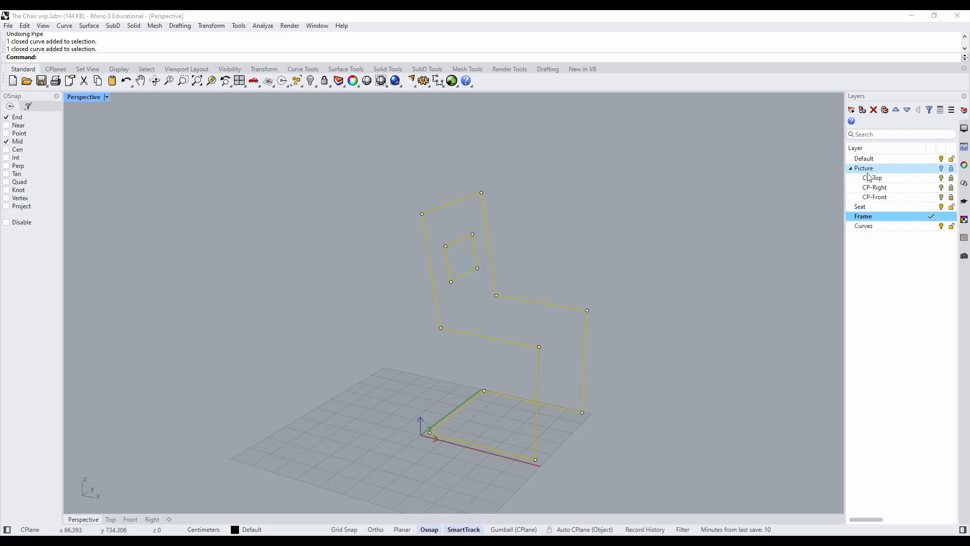
pyautogui.click(964, 165)
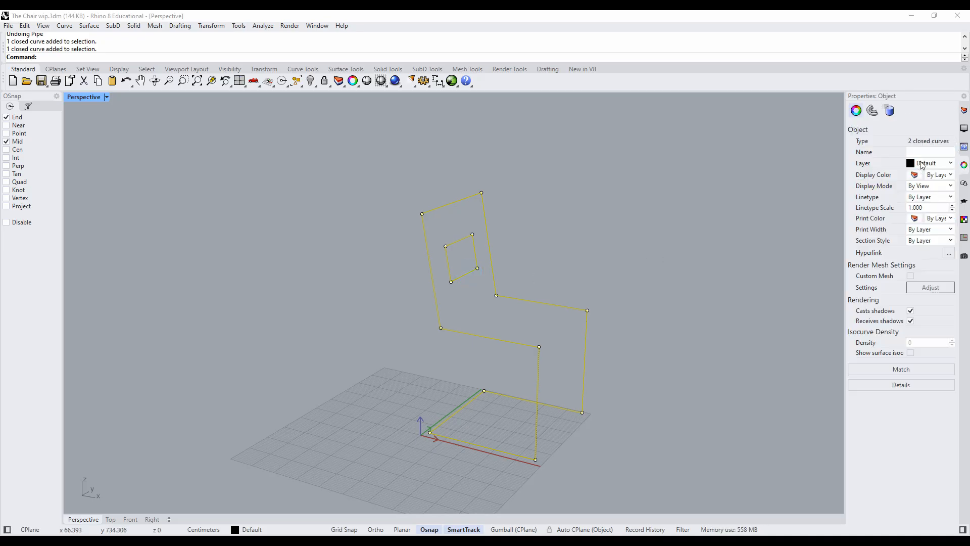
pyautogui.click(924, 163)
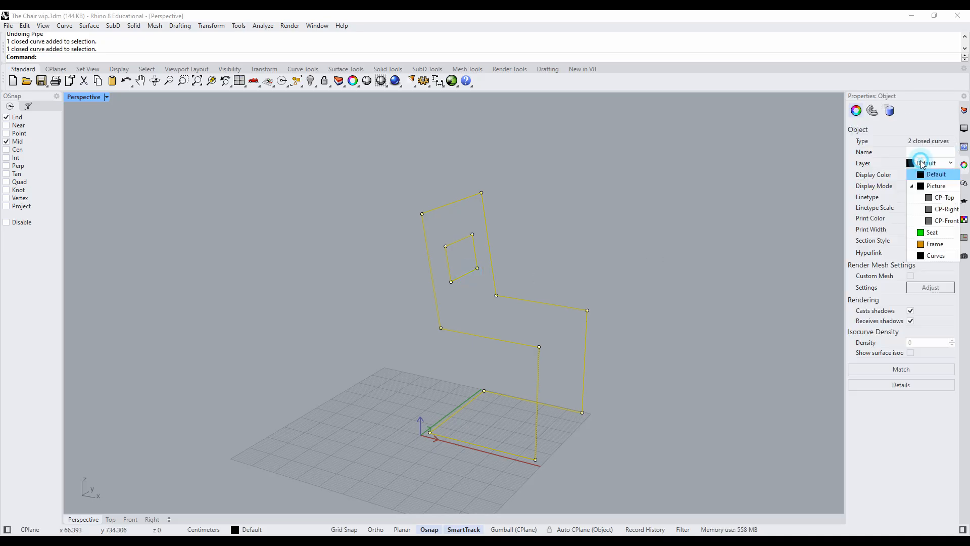
pyautogui.click(922, 247)
pyautogui.click(660, 238)
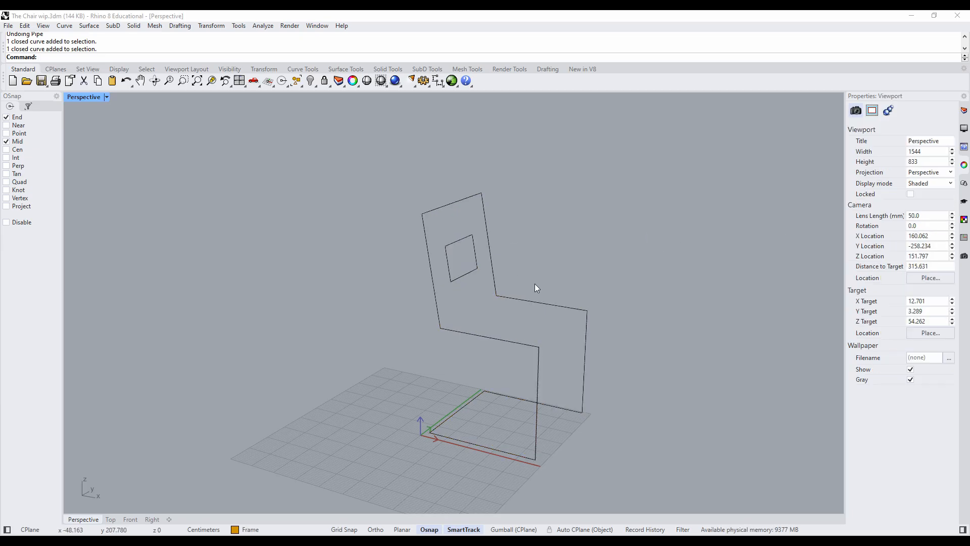
# - Try filleting all corners of the chair frame curve with a 1 cm radius, inspect a corner, and undo the fillet
pyautogui.moveTo(601, 283)
pyautogui.mouseDown(button='right')
pyautogui.moveTo(568, 271)
pyautogui.moveTo(531, 281)
pyautogui.moveTo(566, 282)
pyautogui.mouseUp(button='right')
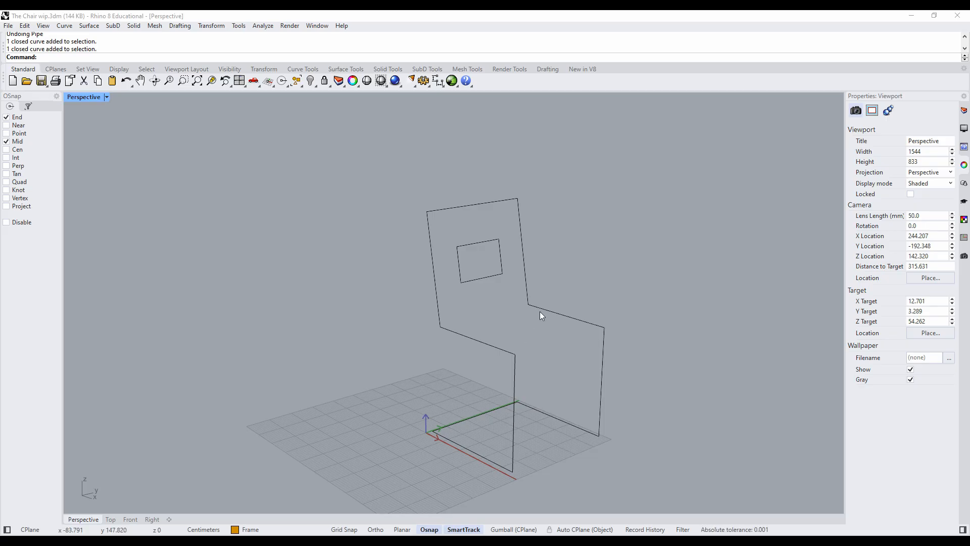
pyautogui.moveTo(527, 365)
pyautogui.mouseDown(button='right')
pyautogui.moveTo(569, 364)
pyautogui.moveTo(565, 371)
pyautogui.mouseUp(button='right')
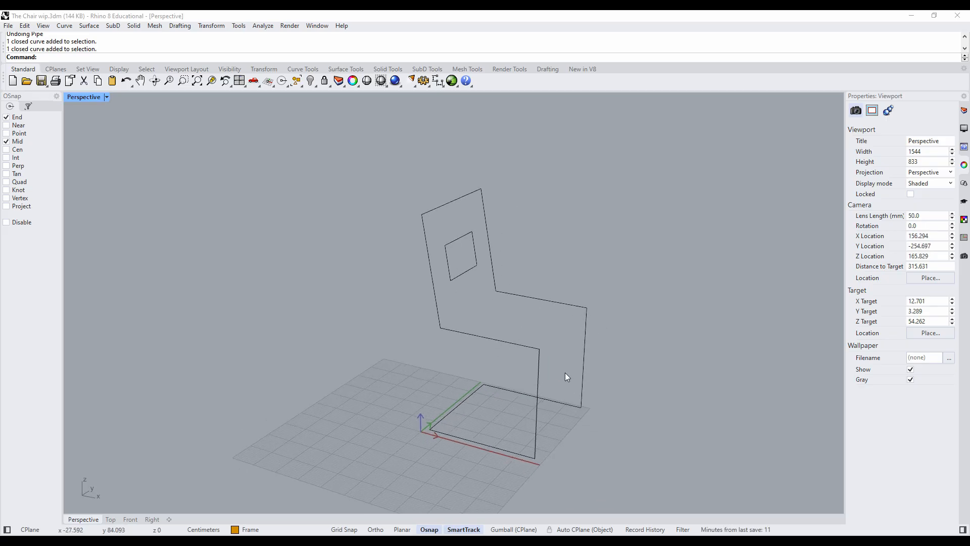
pyautogui.click(539, 373)
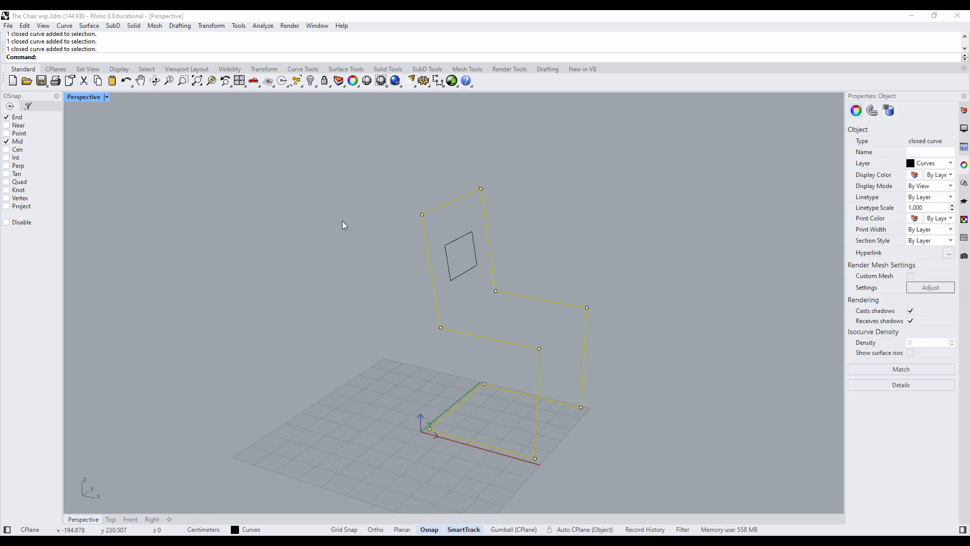
pyautogui.click(64, 25)
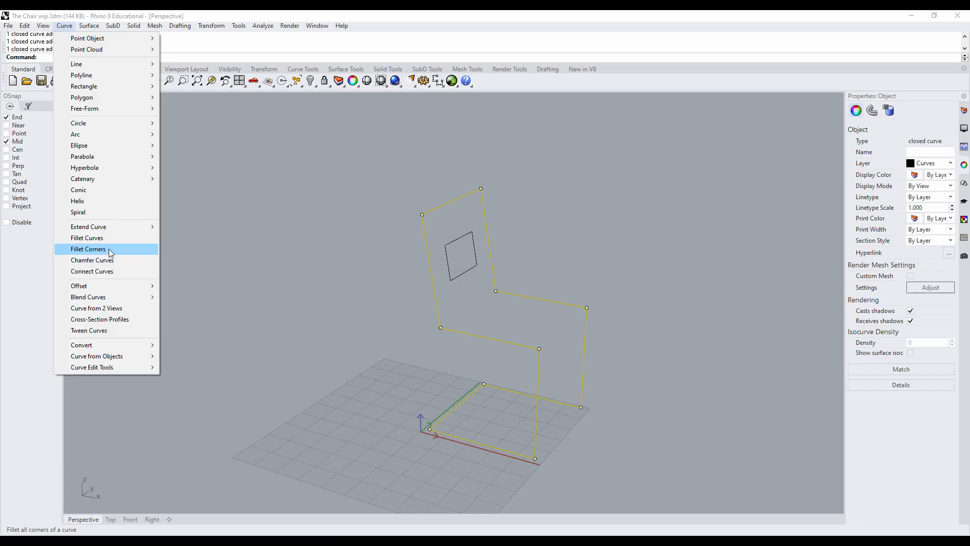
pyautogui.click(111, 252)
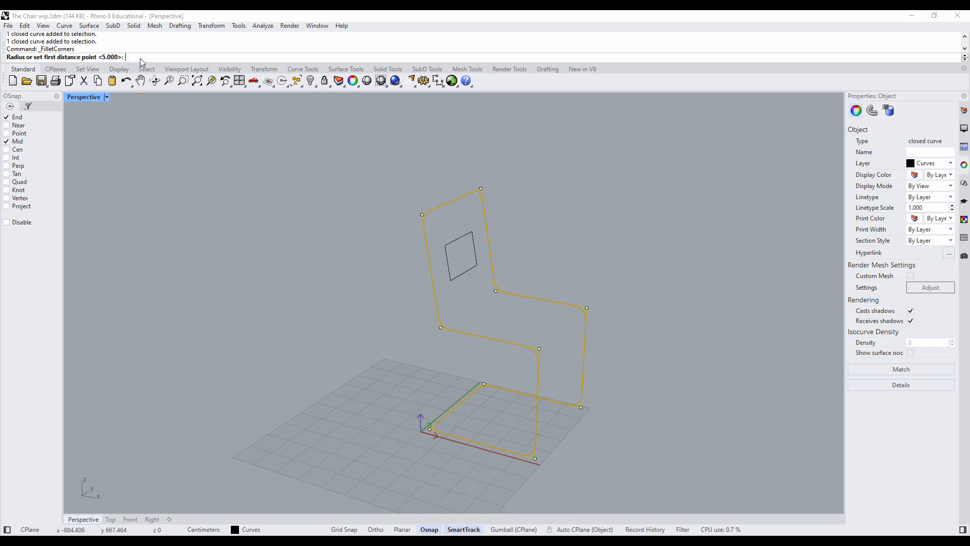
pyautogui.write('1')
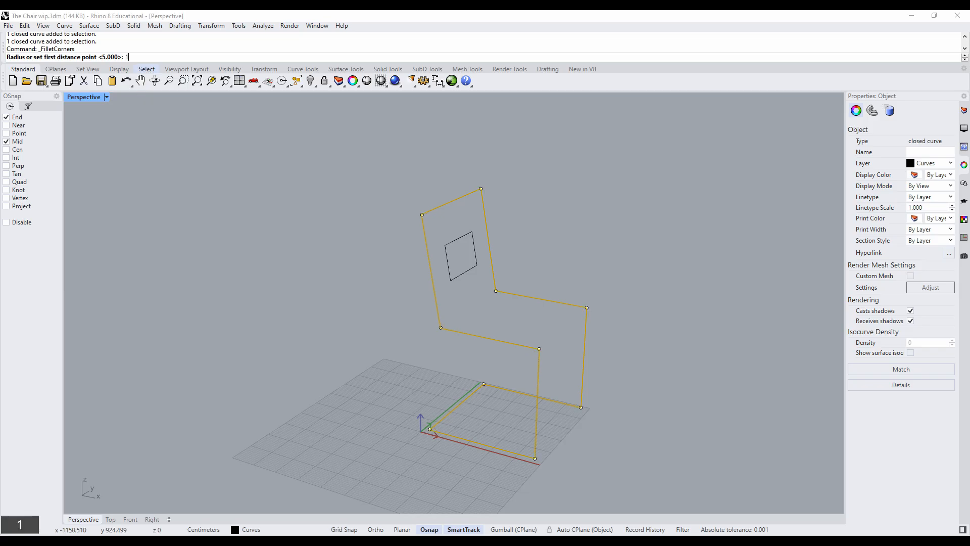
pyautogui.press('Return')
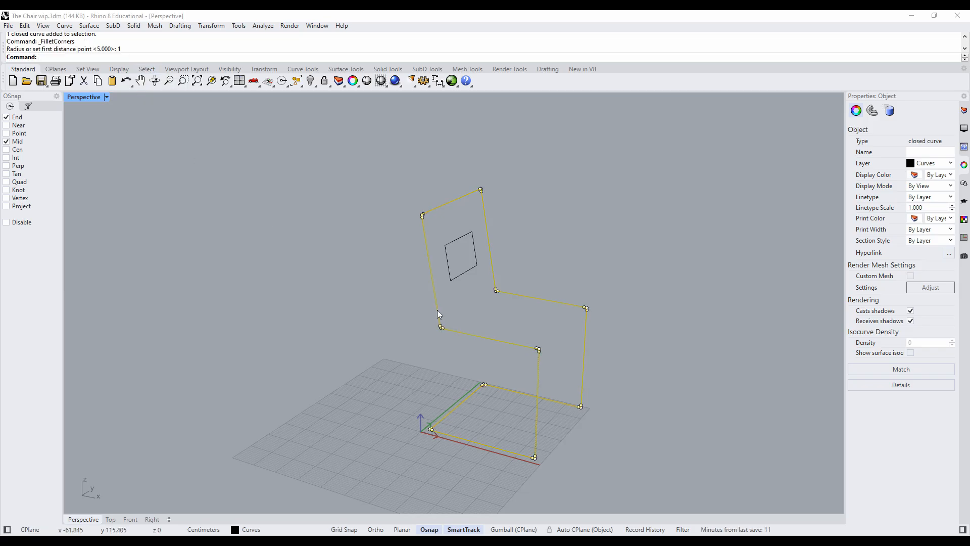
pyautogui.scroll(5, 445, 336)
pyautogui.scroll(3, 427, 331)
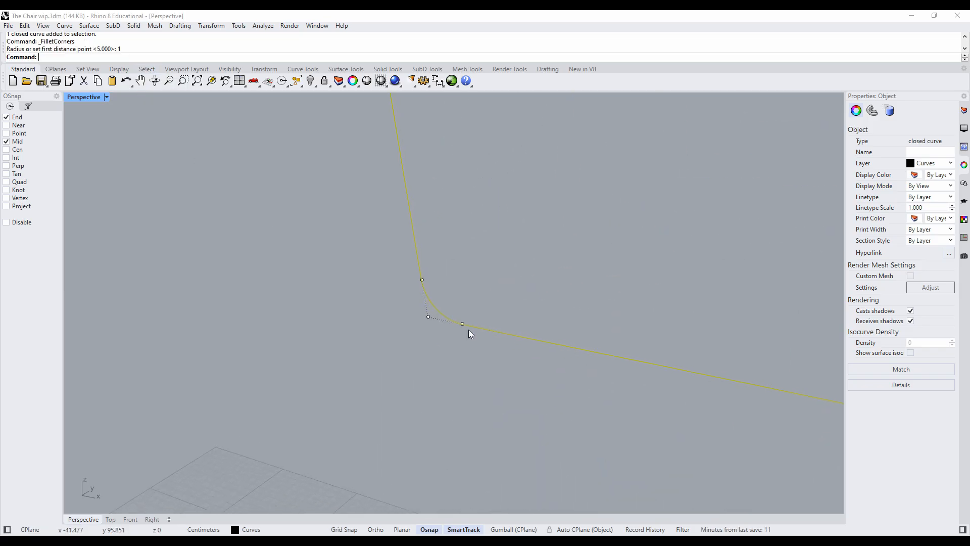
pyautogui.scroll(-8, 434, 314)
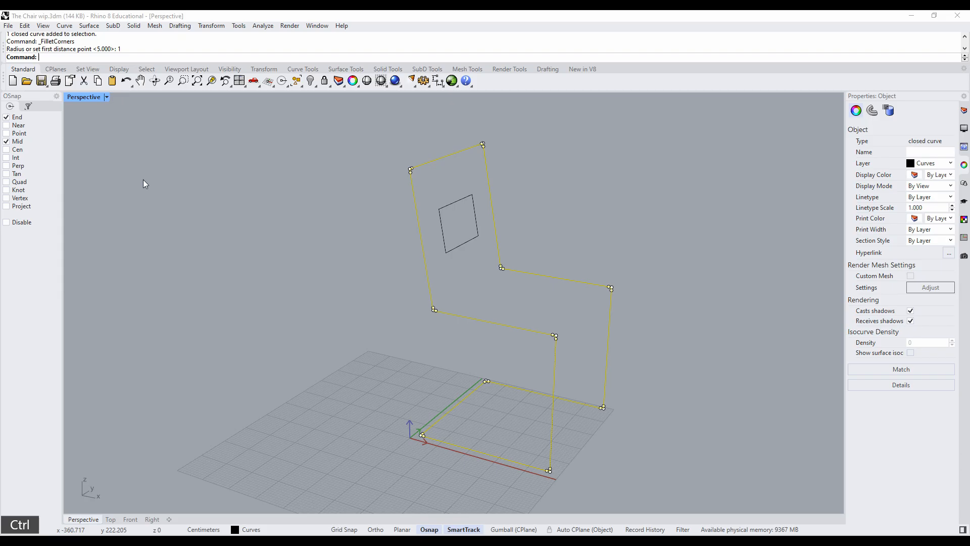
pyautogui.hotkey('ctrl', 'z')
# - Restart Fillet Corners on the chair frame curve and preview radii of 5, 10, 50 and 20 cm
pyautogui.rightClick(211, 176)
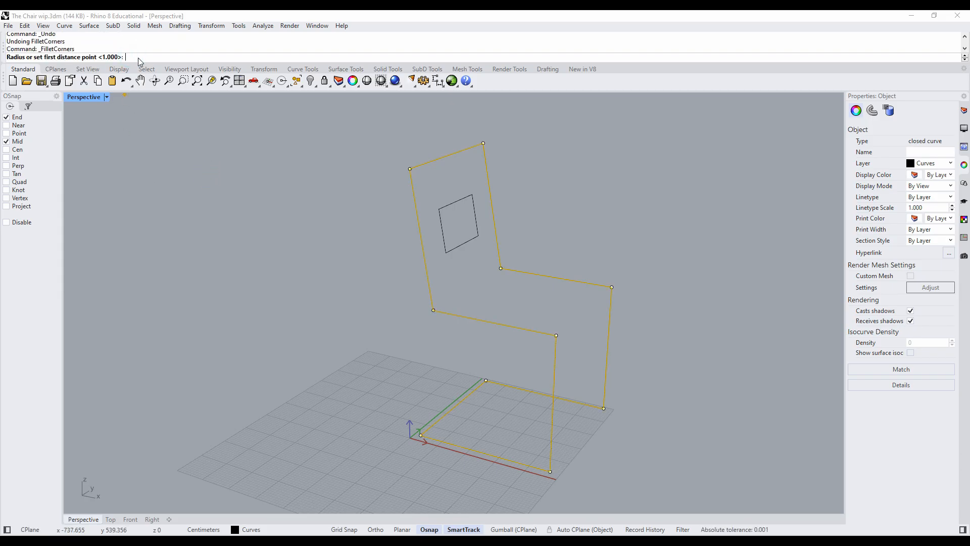
pyautogui.write('5')
pyautogui.scroll(5, 439, 309)
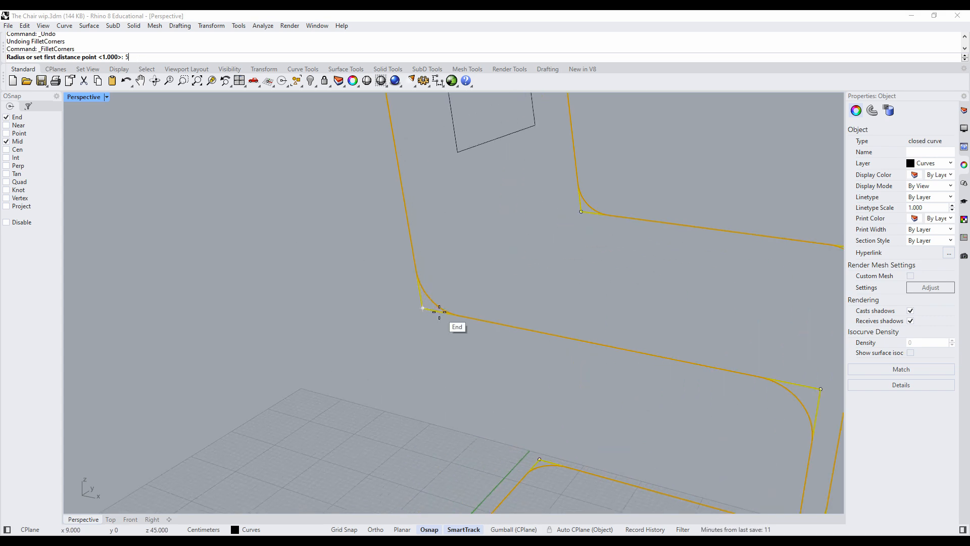
pyautogui.scroll(2, 439, 311)
pyautogui.scroll(-6, 439, 311)
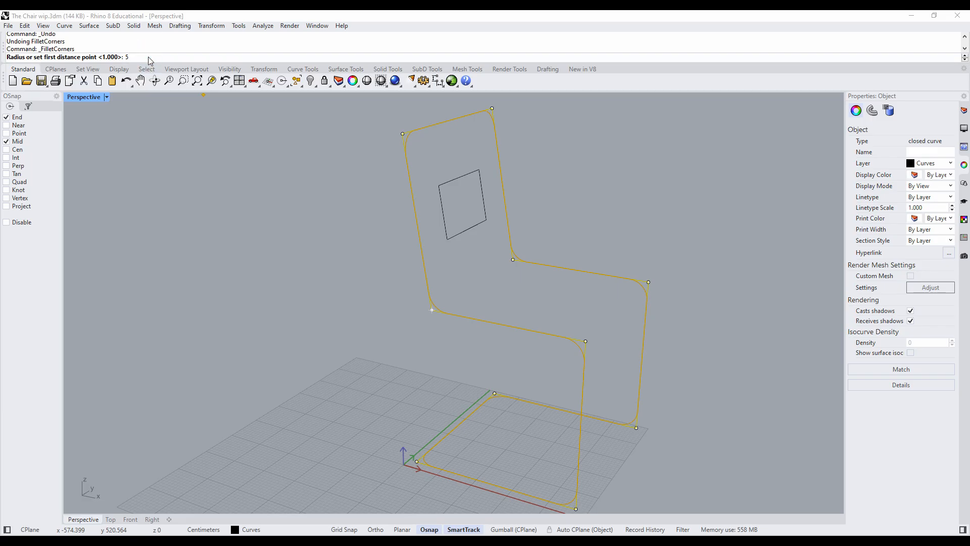
pyautogui.press('BackSpace')
pyautogui.write('10')
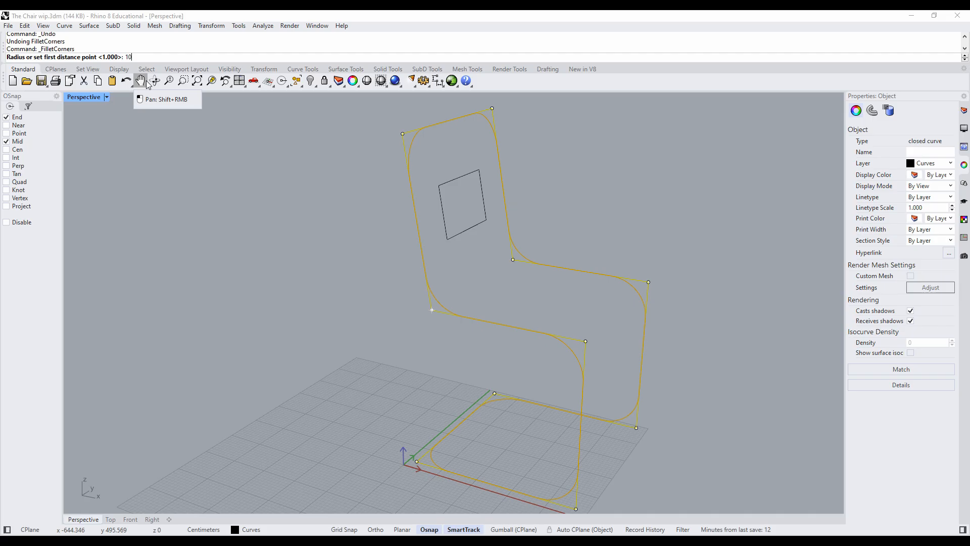
pyautogui.press('BackSpace')
pyautogui.press('BackSpace')
pyautogui.write('50')
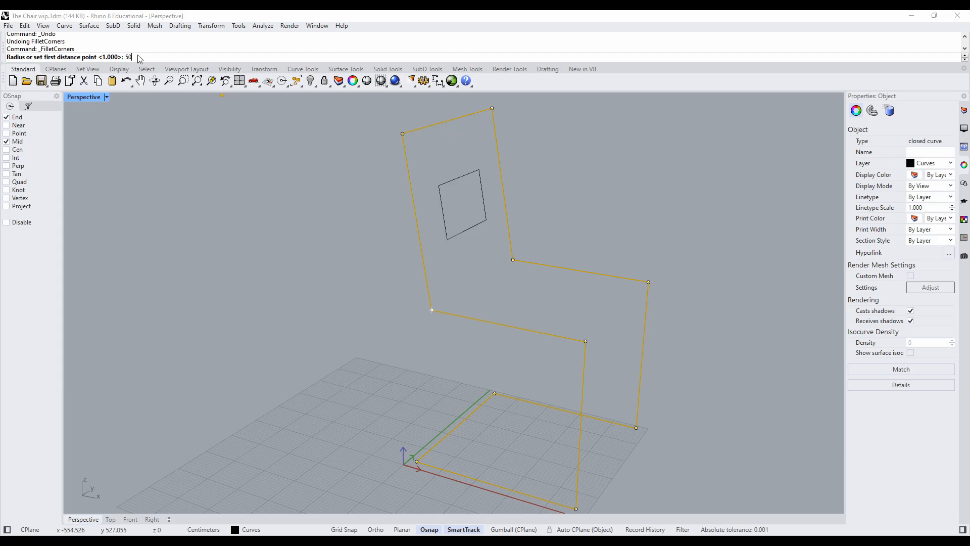
pyautogui.press('BackSpace')
pyautogui.press('BackSpace')
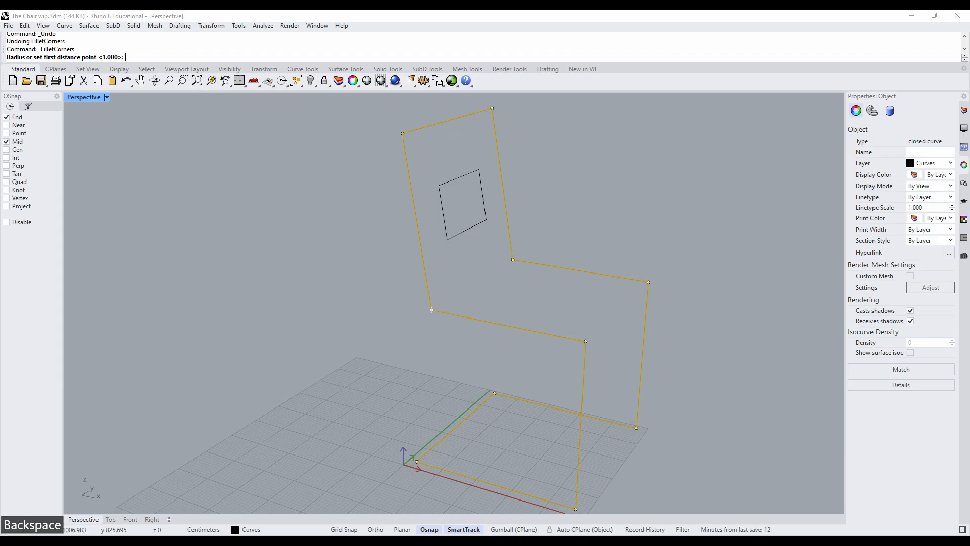
pyautogui.write('20')
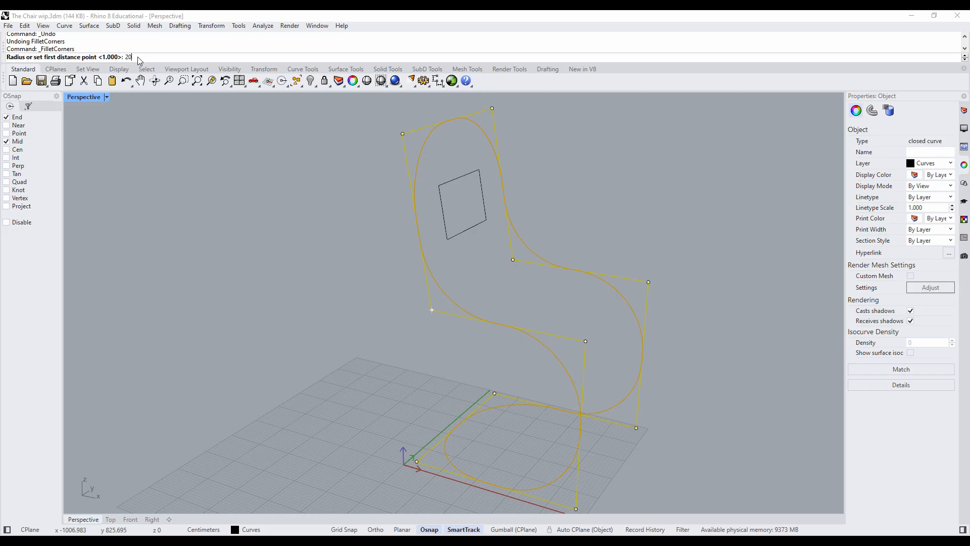
pyautogui.press('BackSpace')
pyautogui.press('BackSpace')
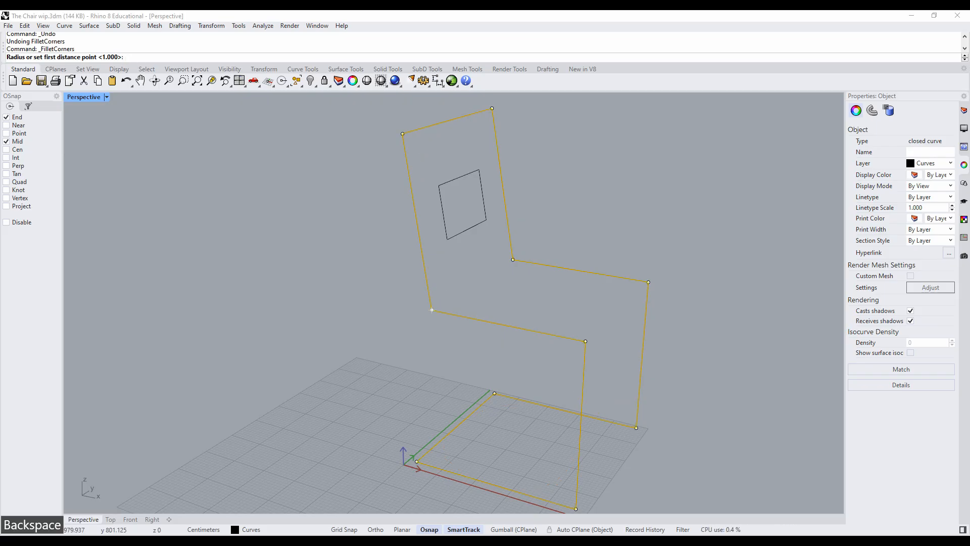
# - Fillet all corners of the chair frame curve with a 10 cm radius and deselect it
pyautogui.write('10')
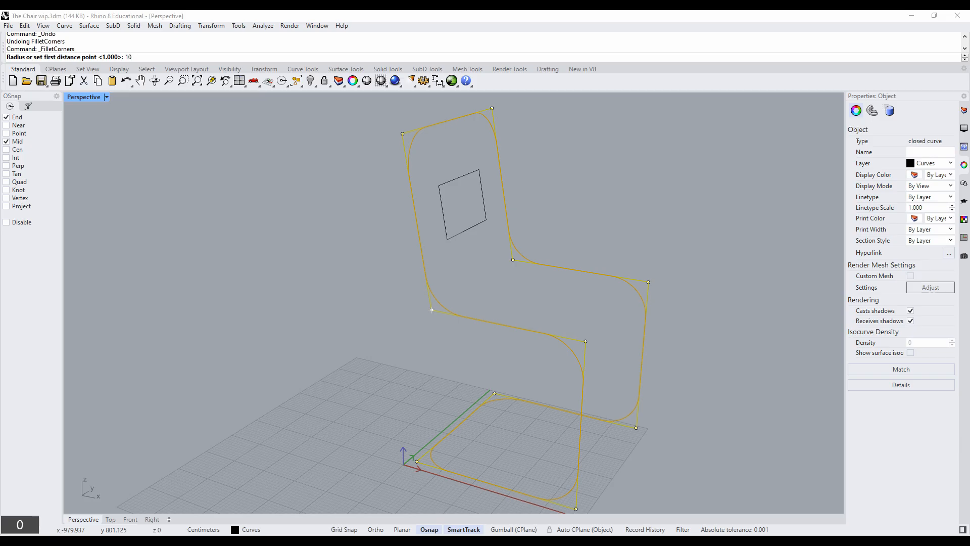
pyautogui.rightClick(239, 214)
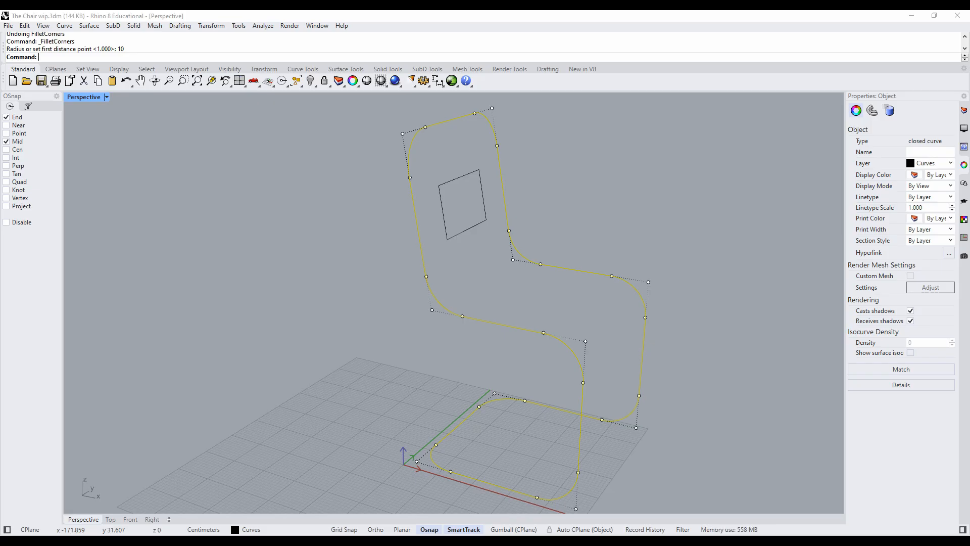
pyautogui.click(460, 342)
pyautogui.click(482, 321)
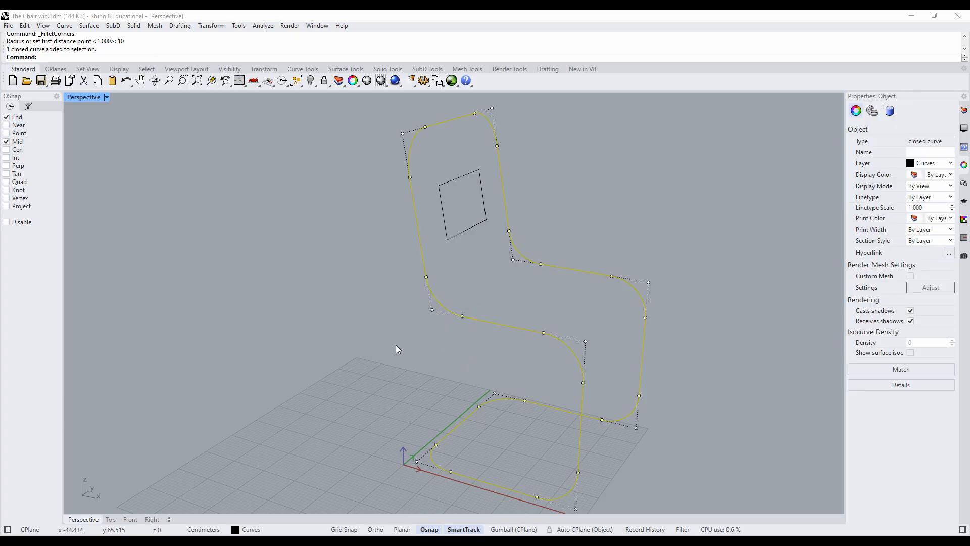
pyautogui.moveTo(398, 349); pyautogui.dragTo(363, 338, button='right')
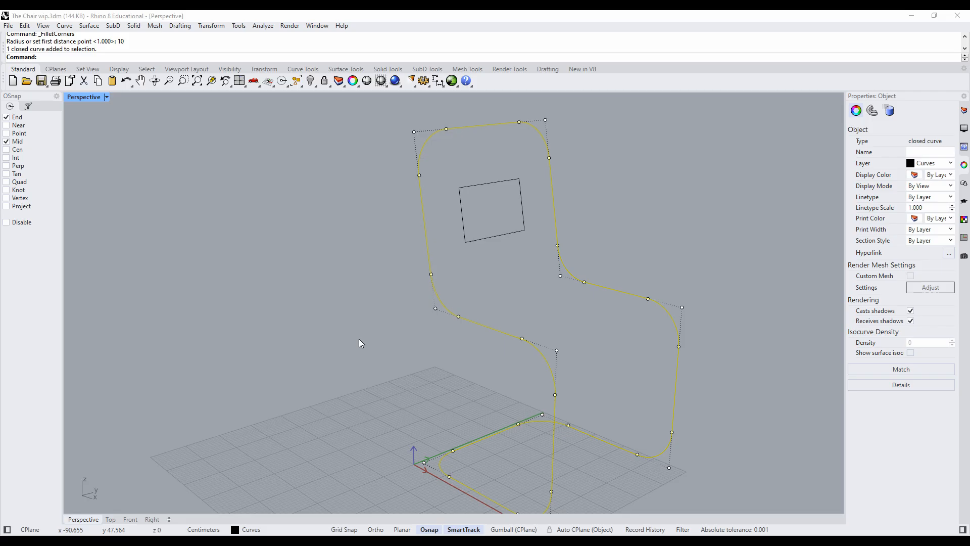
pyautogui.click(356, 337)
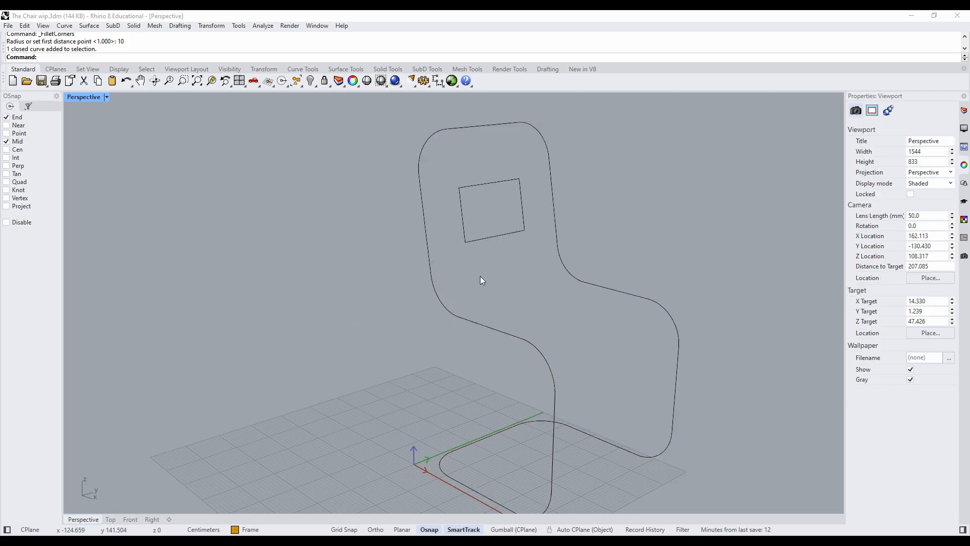
# - Explode the filleted chair frame curve into separate segments
pyautogui.click(435, 299)
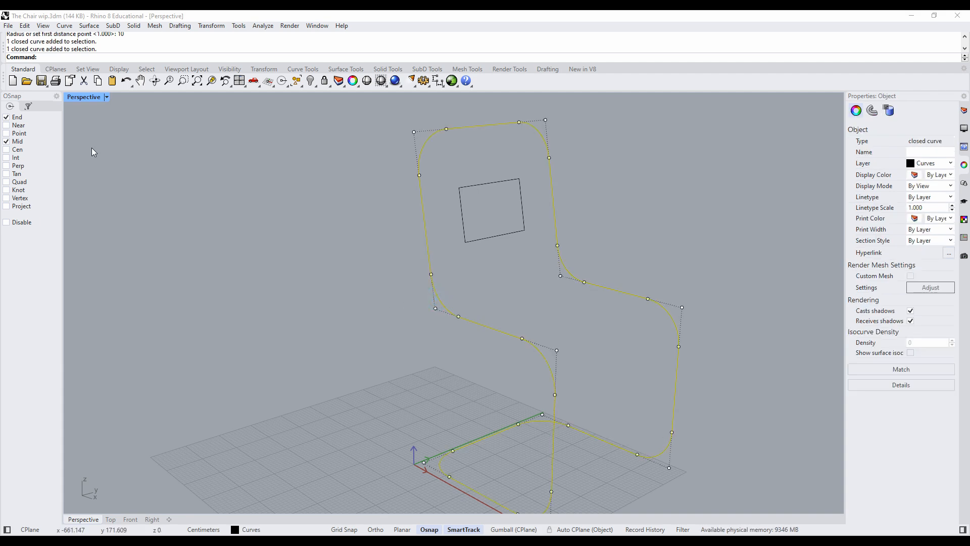
pyautogui.click(25, 27)
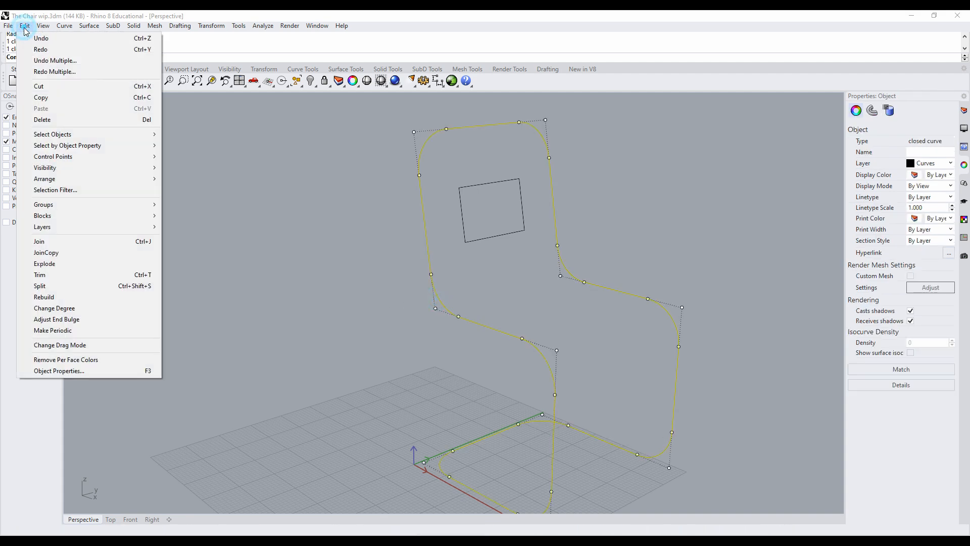
pyautogui.click(51, 264)
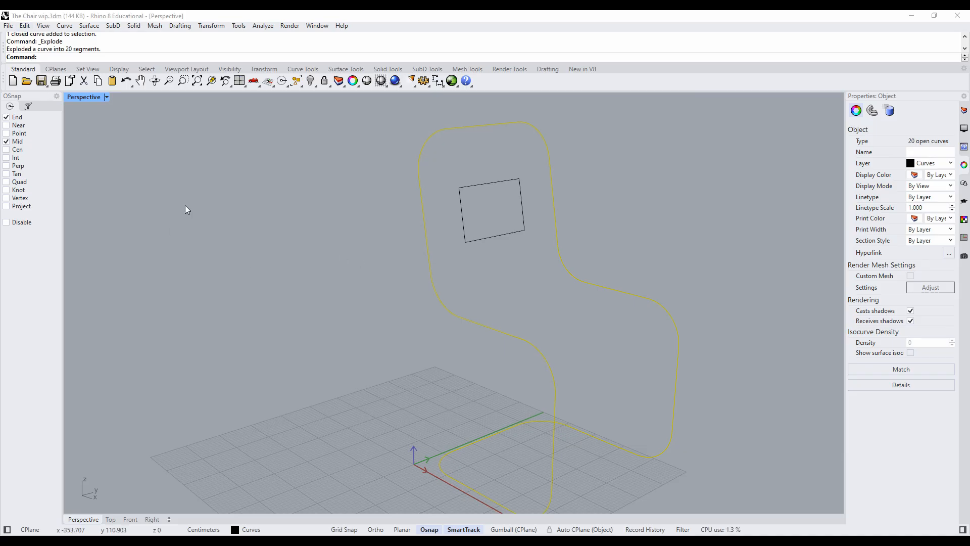
# - Examine the exploded chair frame by selecting its straight and curved segments individually along the backrest and seat side, then clear the selection
pyautogui.click(26, 26)
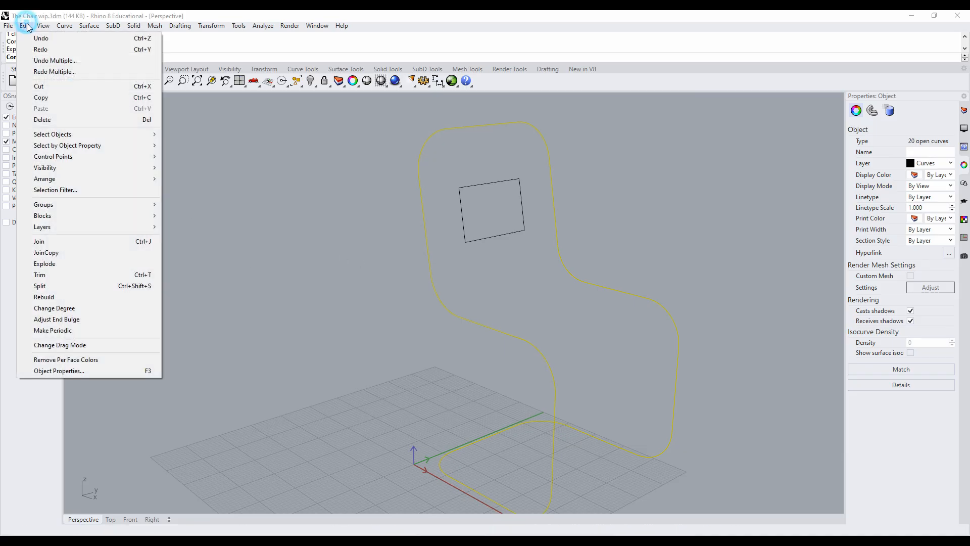
pyautogui.click(75, 264)
pyautogui.click(483, 127)
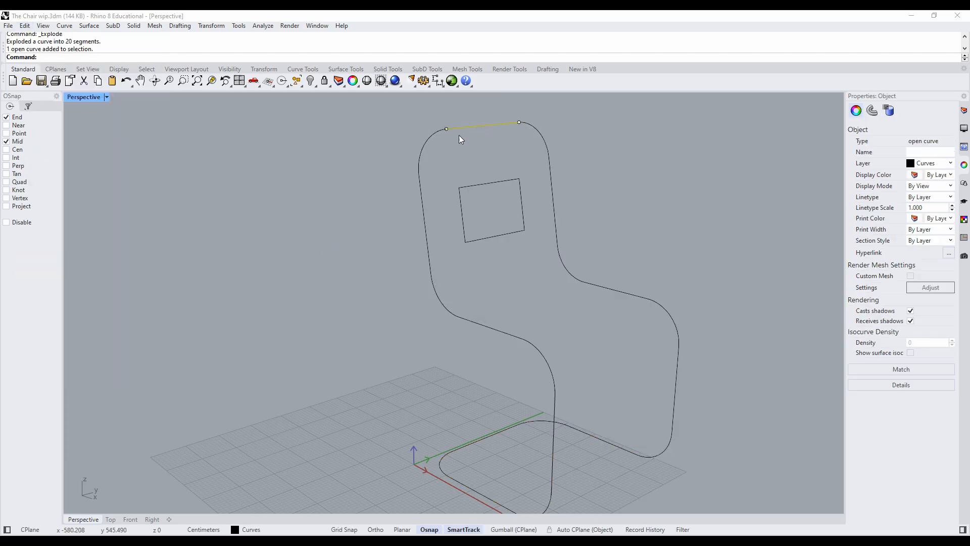
pyautogui.click(433, 136)
pyautogui.click(422, 209)
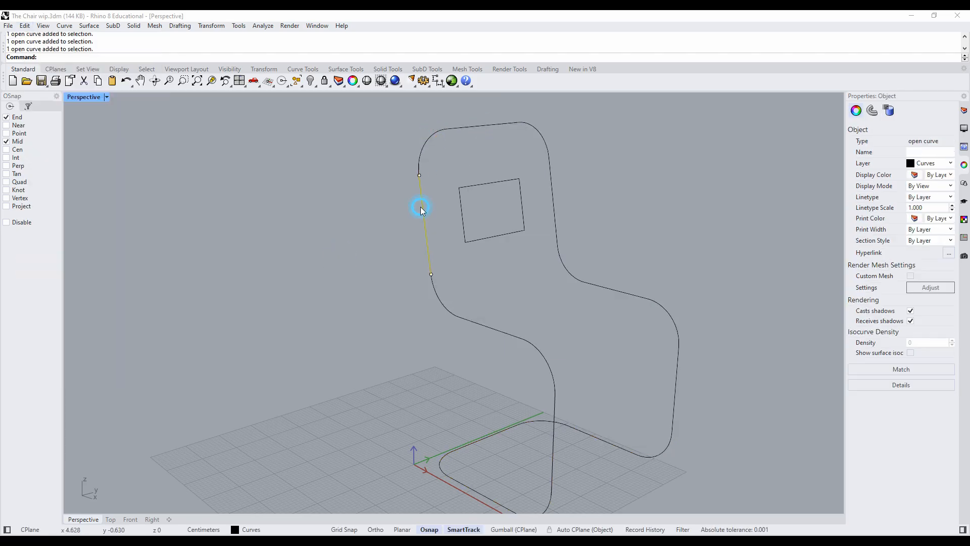
pyautogui.click(437, 292)
pyautogui.click(484, 325)
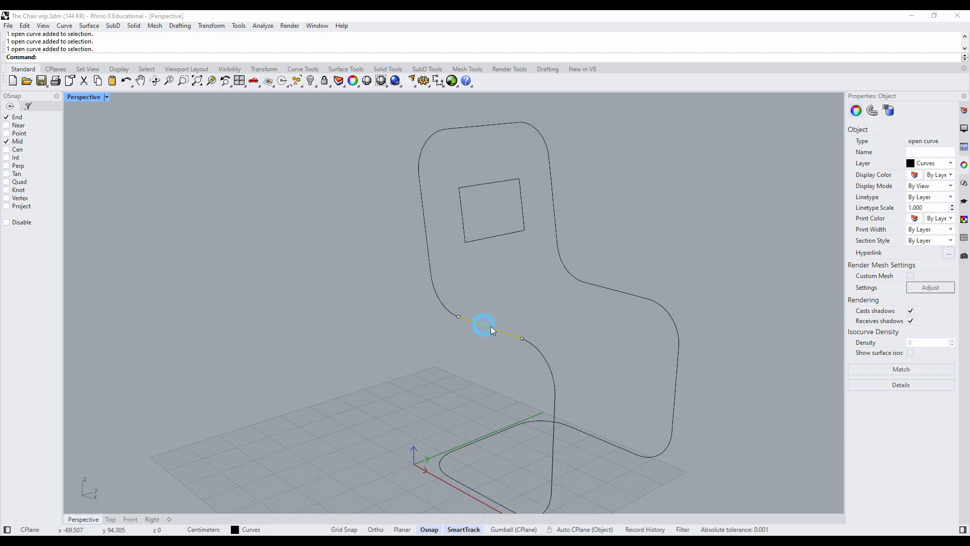
pyautogui.click(538, 349)
pyautogui.click(486, 329)
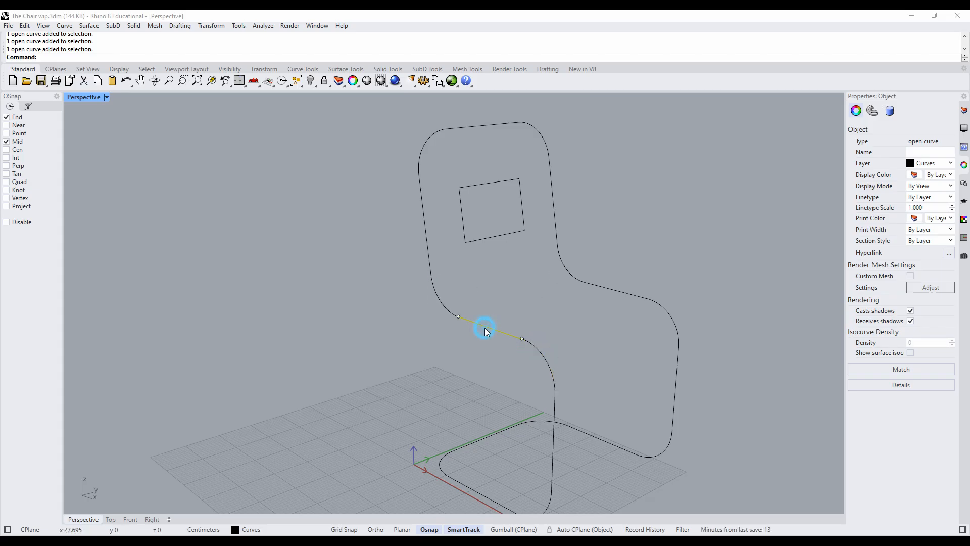
pyautogui.click(442, 305)
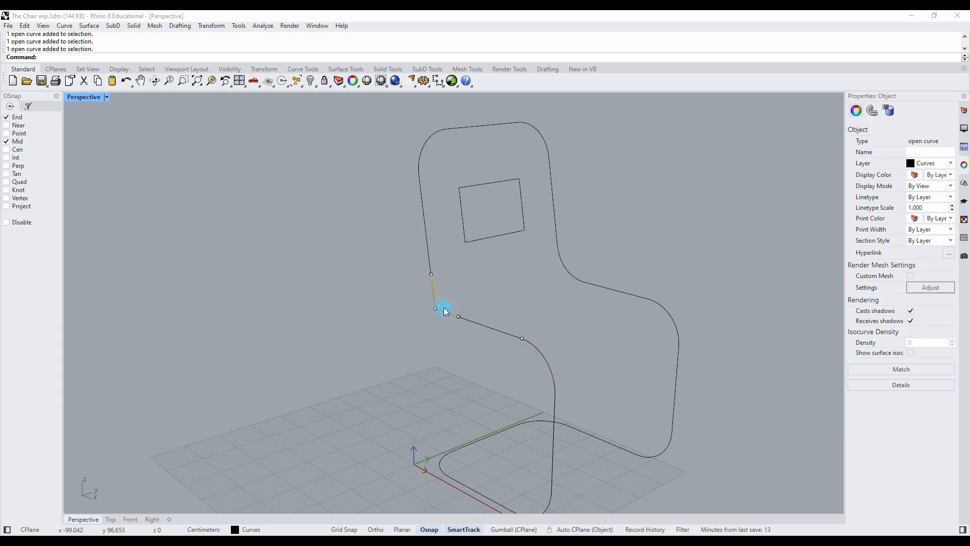
pyautogui.click(388, 316)
pyautogui.moveTo(507, 332); pyautogui.dragTo(476, 320, button='right')
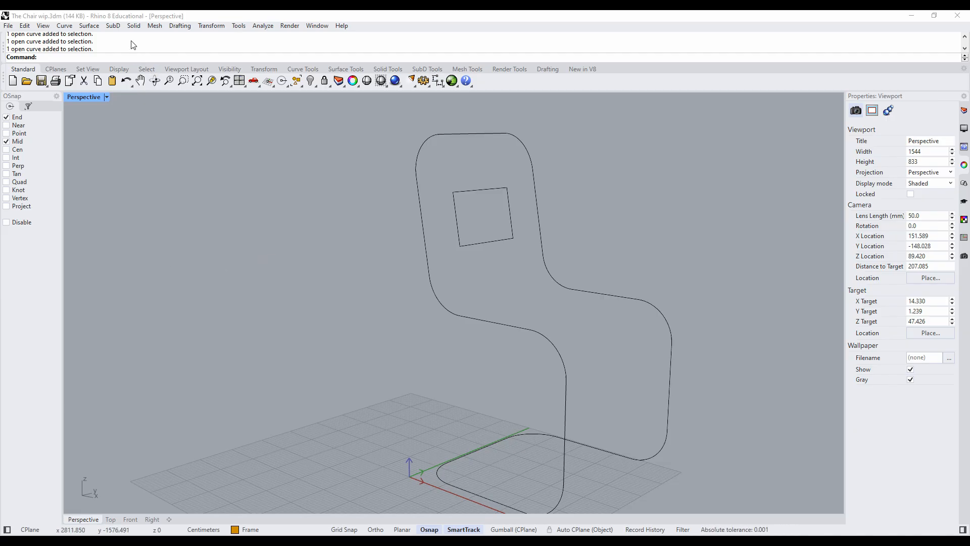
# - Create an edge-curve surface between the two straight side segments of the backrest
pyautogui.click(89, 25)
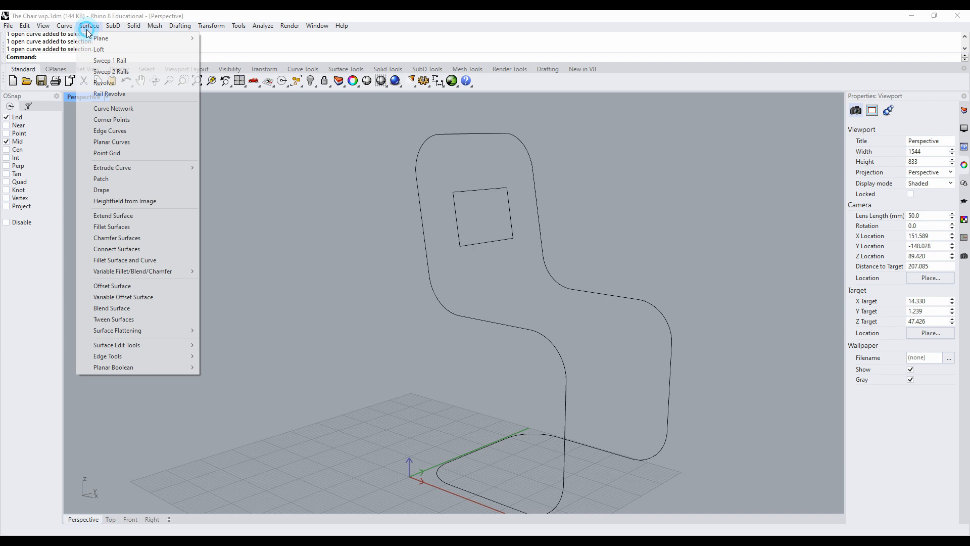
pyautogui.click(105, 132)
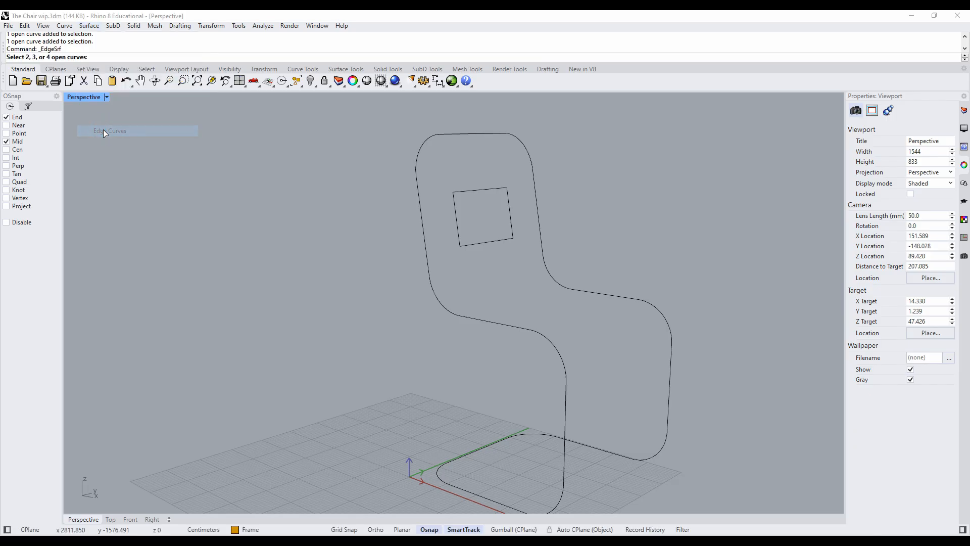
pyautogui.click(426, 243)
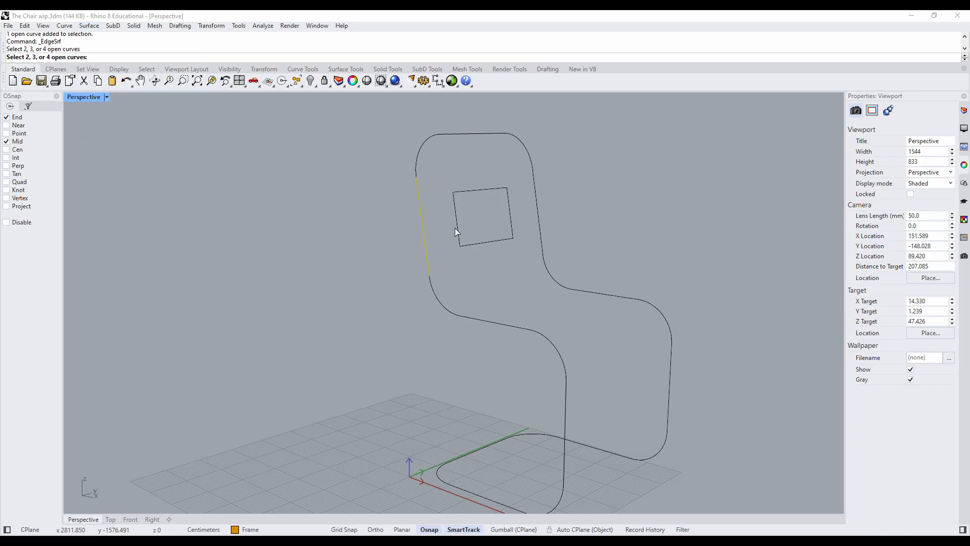
pyautogui.click(539, 217)
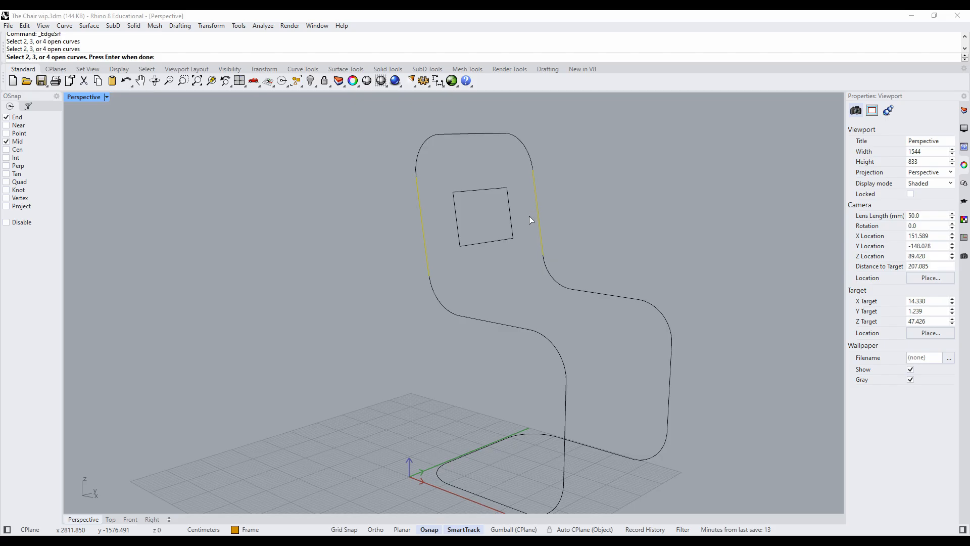
pyautogui.press('Return')
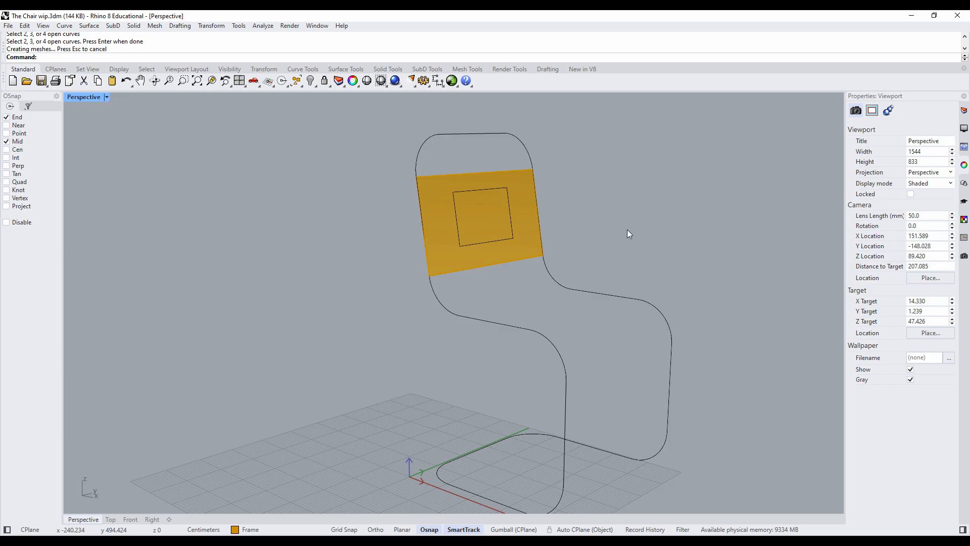
# - Make Seat the current layer and move the backrest surface onto it
pyautogui.press('ctrl')
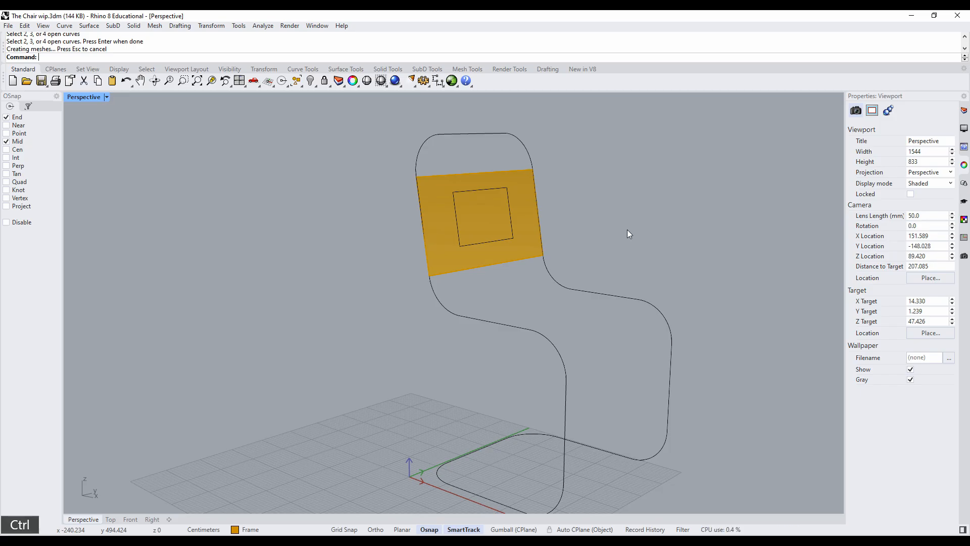
pyautogui.click(964, 113)
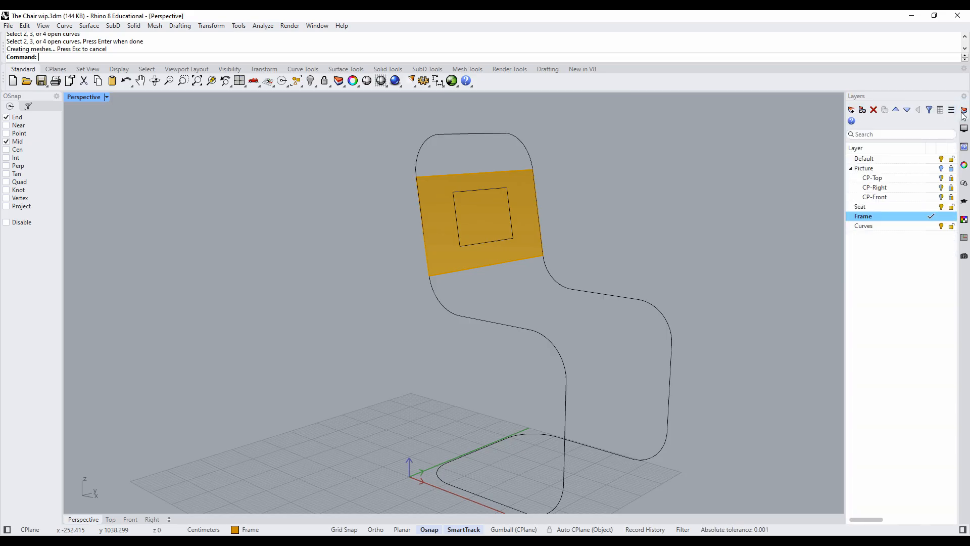
pyautogui.doubleClick(878, 207)
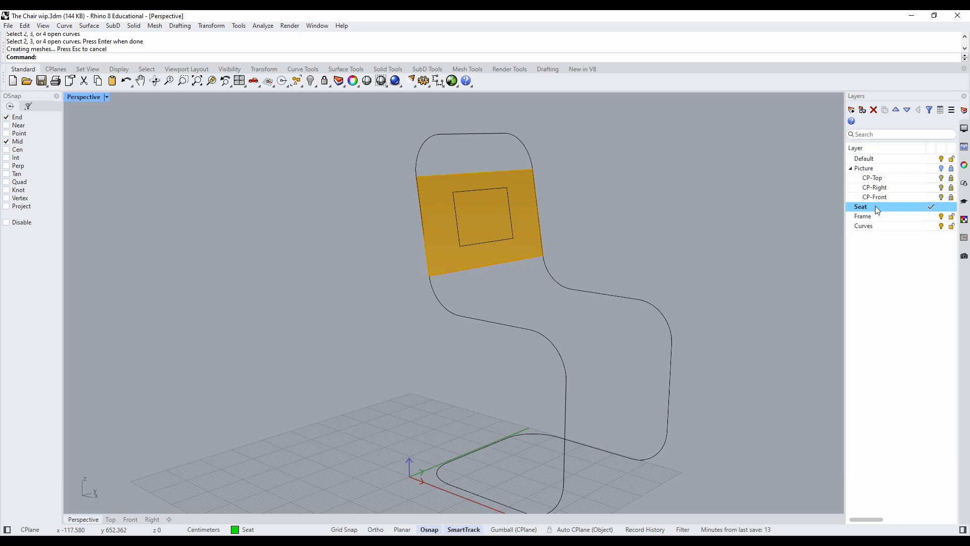
pyautogui.click(526, 211)
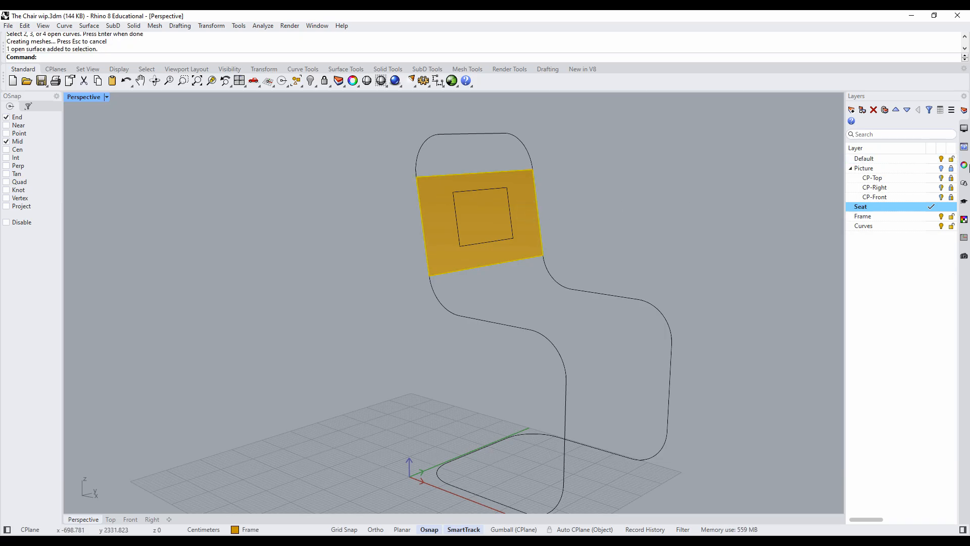
pyautogui.click(964, 165)
pyautogui.click(929, 180)
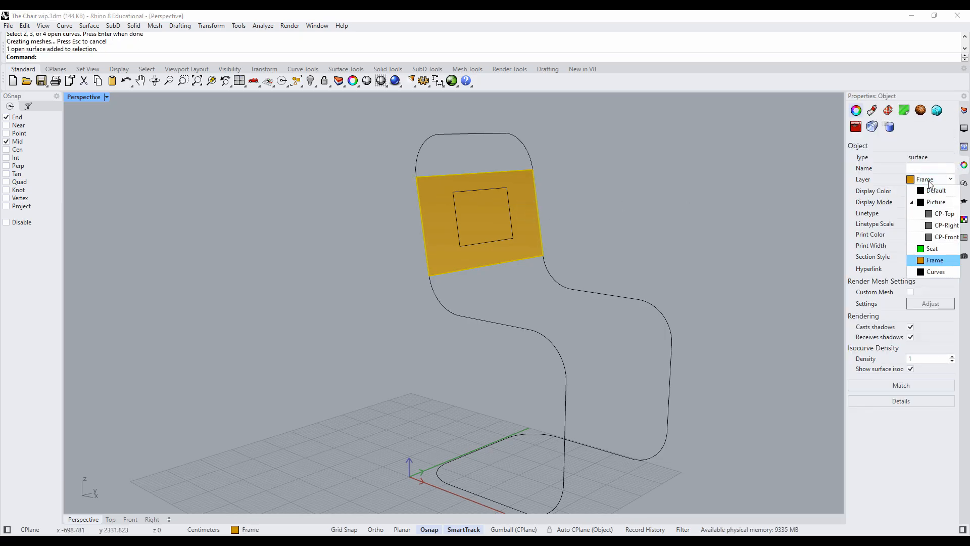
pyautogui.click(932, 241)
pyautogui.click(688, 214)
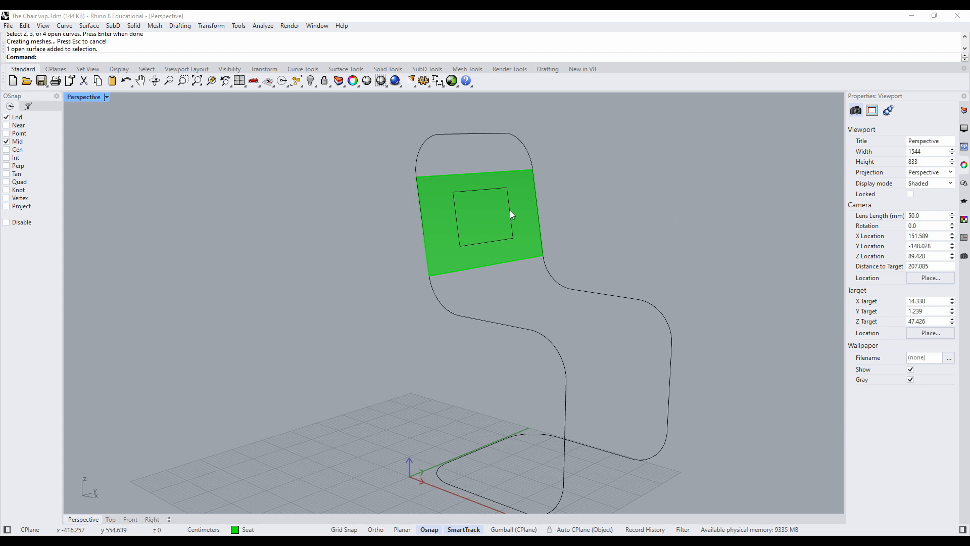
# - Create an edge-curve surface between the two straight side segments of the seat
pyautogui.moveTo(665, 216)
pyautogui.mouseDown(button='right')
pyautogui.moveTo(616, 208)
pyautogui.moveTo(650, 221)
pyautogui.moveTo(647, 213)
pyautogui.mouseUp(button='right')
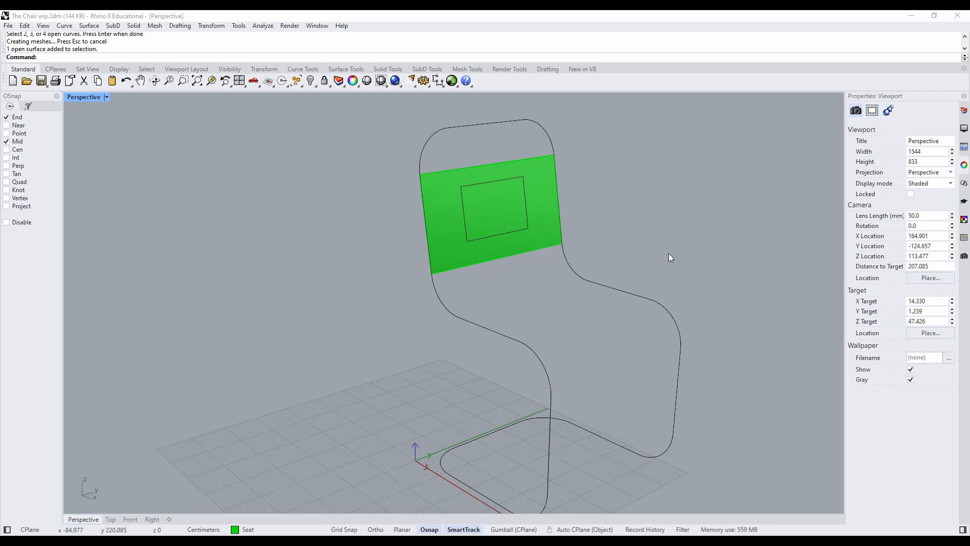
pyautogui.rightClick(518, 289)
pyautogui.click(490, 328)
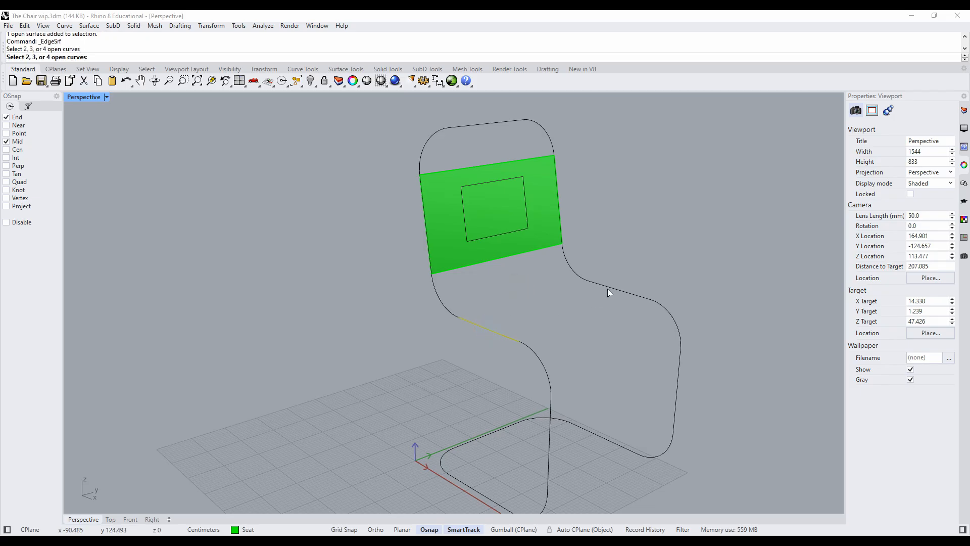
pyautogui.click(610, 286)
pyautogui.rightClick(564, 307)
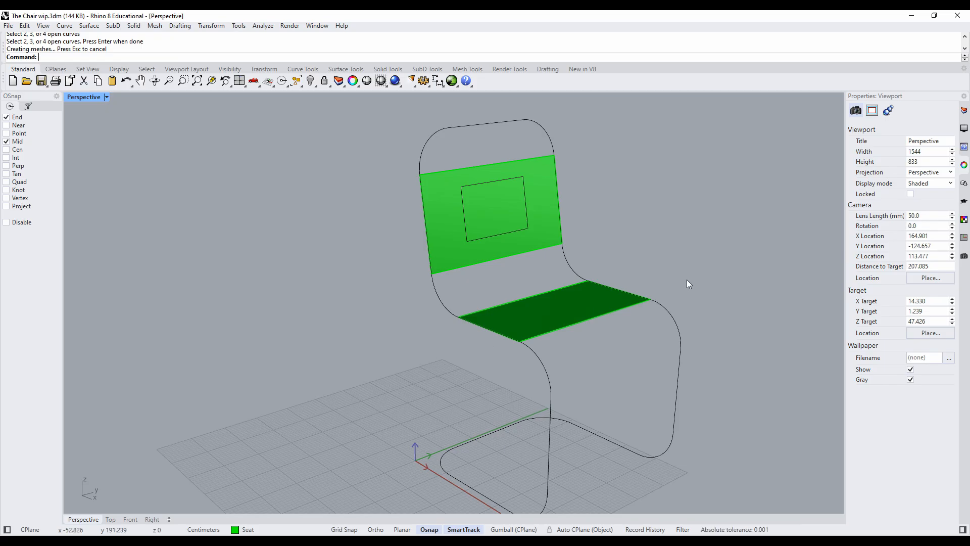
# - Bridge the gap between backrest and seat with an edge-curve surface from the two corner arcs
pyautogui.moveTo(674, 270); pyautogui.dragTo(688, 275, button='right')
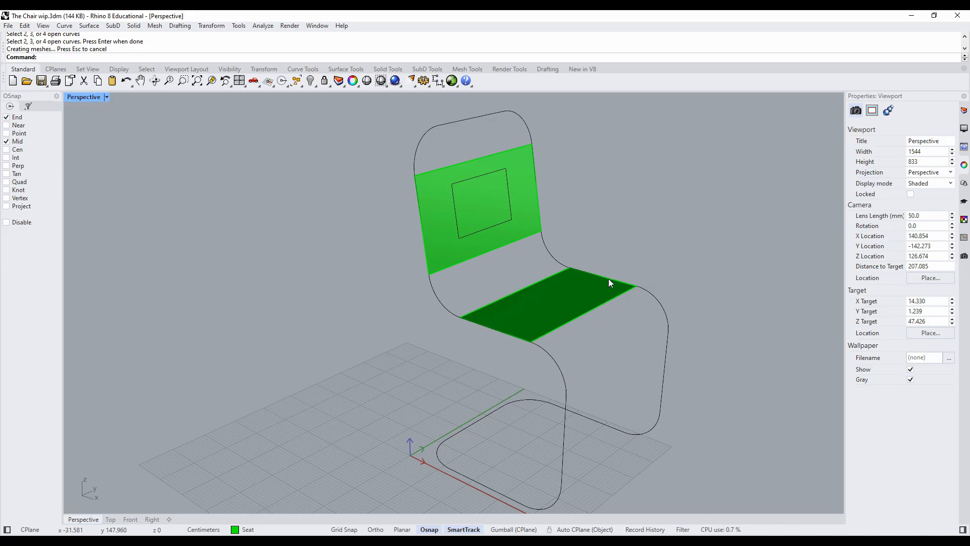
pyautogui.rightClick(468, 282)
pyautogui.click(432, 295)
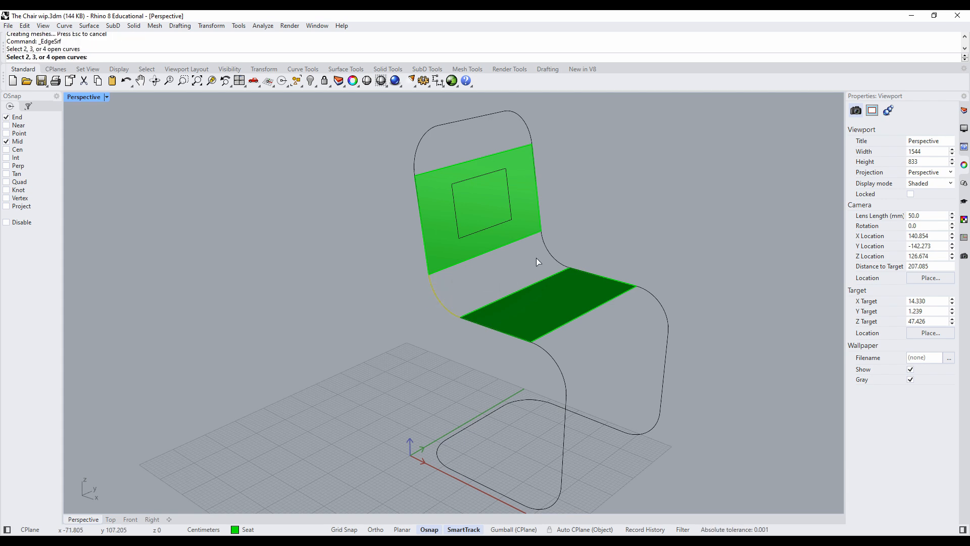
pyautogui.click(553, 254)
pyautogui.rightClick(506, 269)
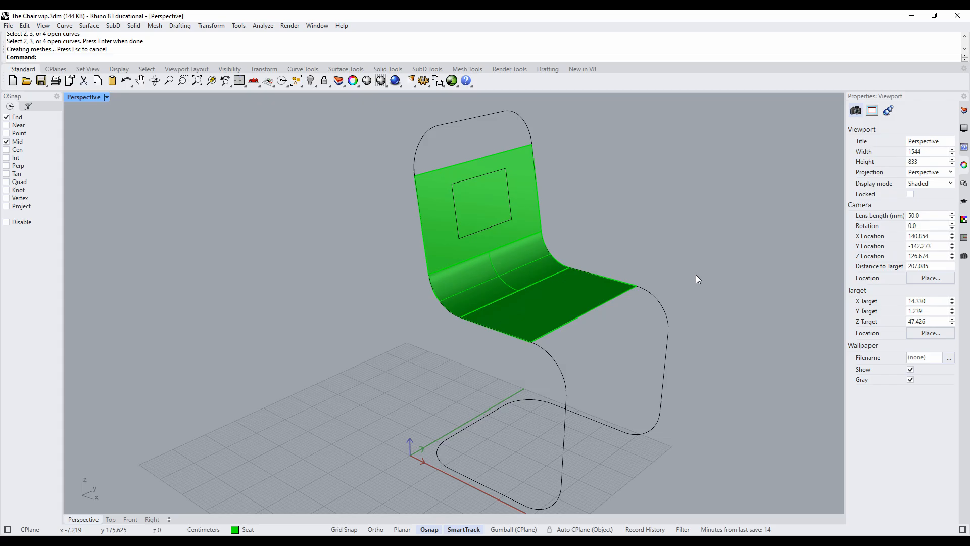
# - Create an edge-curve surface between the two arcs at the seat's front edge
pyautogui.press('Return')
pyautogui.click(562, 350)
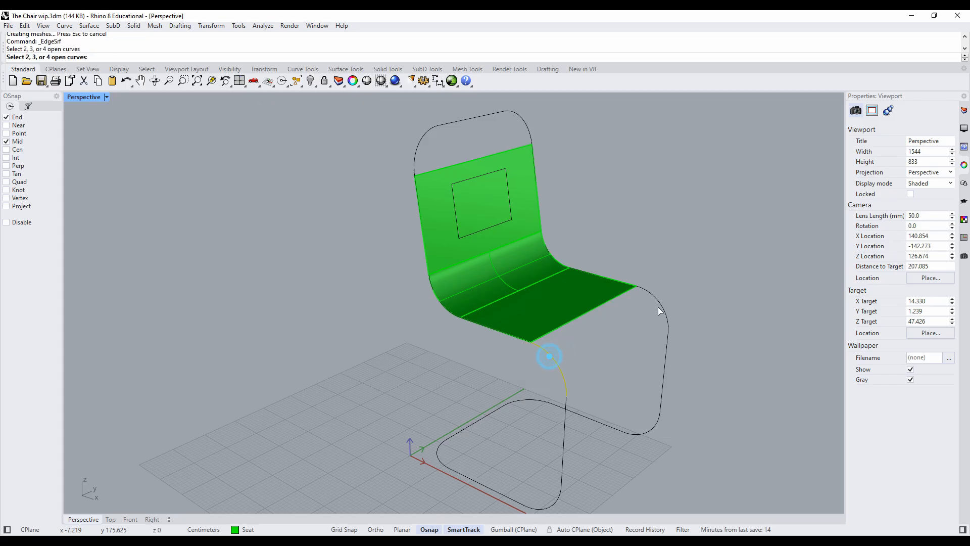
pyautogui.click(657, 303)
pyautogui.rightClick(702, 280)
# - Join the backrest, seat and two curved surfaces into one polysurface, and select it once to check the result
pyautogui.moveTo(700, 287); pyautogui.dragTo(638, 275, button='right')
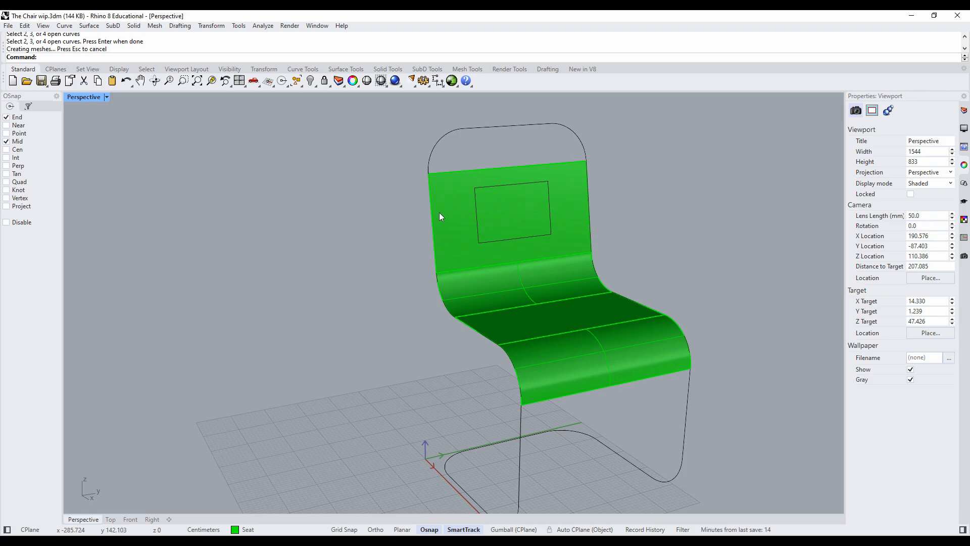
pyautogui.click(472, 224)
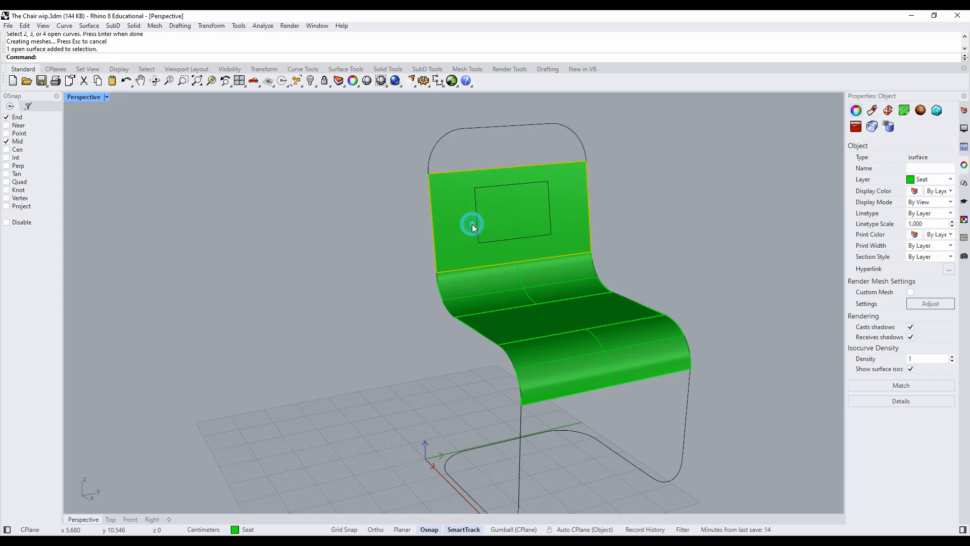
pyautogui.keyDown('shift'); pyautogui.click(483, 285); pyautogui.keyUp('shift')
pyautogui.keyDown('shift'); pyautogui.click(534, 329); pyautogui.keyUp('shift')
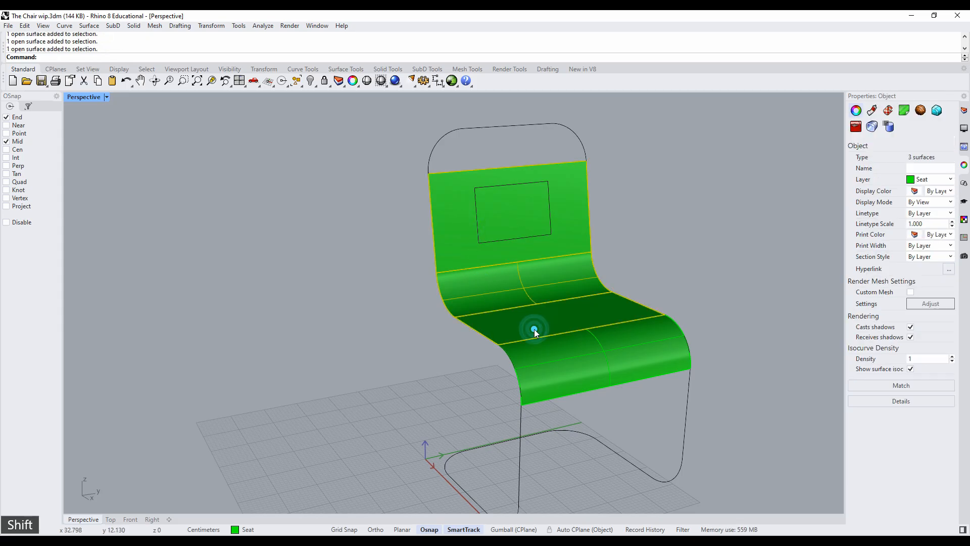
pyautogui.keyDown('shift'); pyautogui.click(572, 364); pyautogui.keyUp('shift')
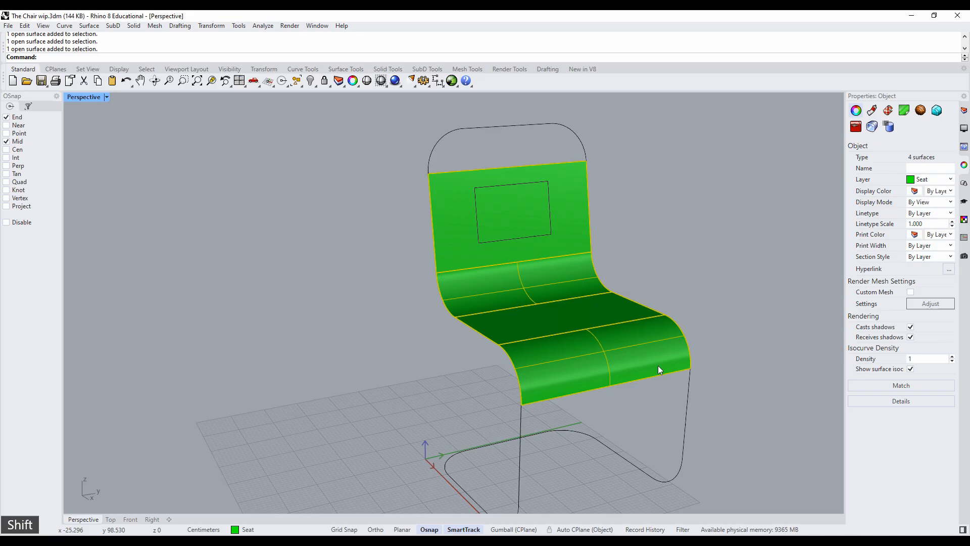
pyautogui.click(23, 27)
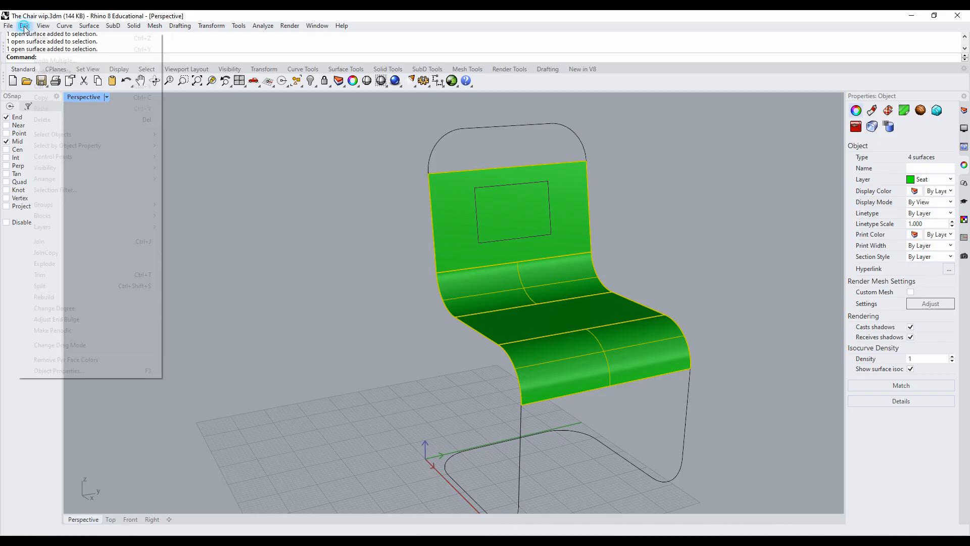
pyautogui.click(63, 242)
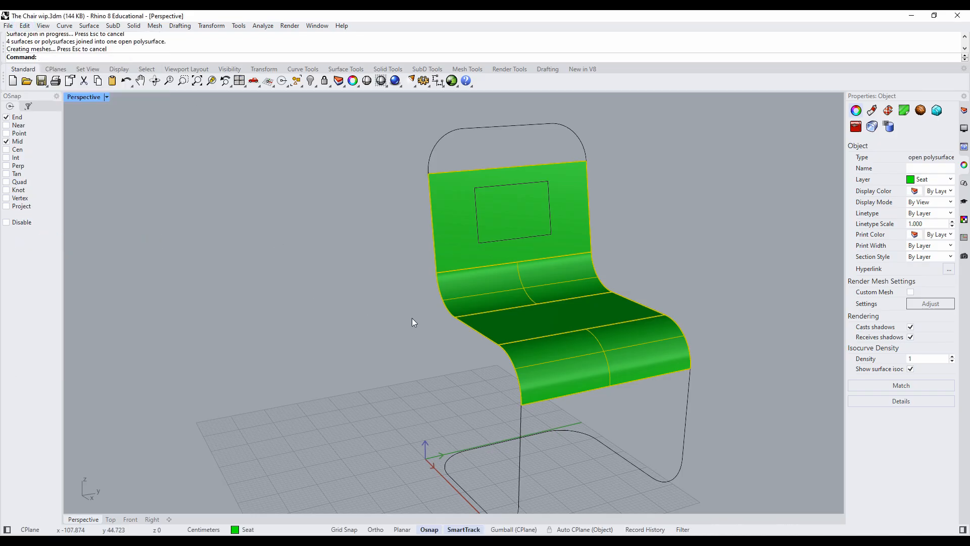
pyautogui.click(334, 302)
pyautogui.click(484, 293)
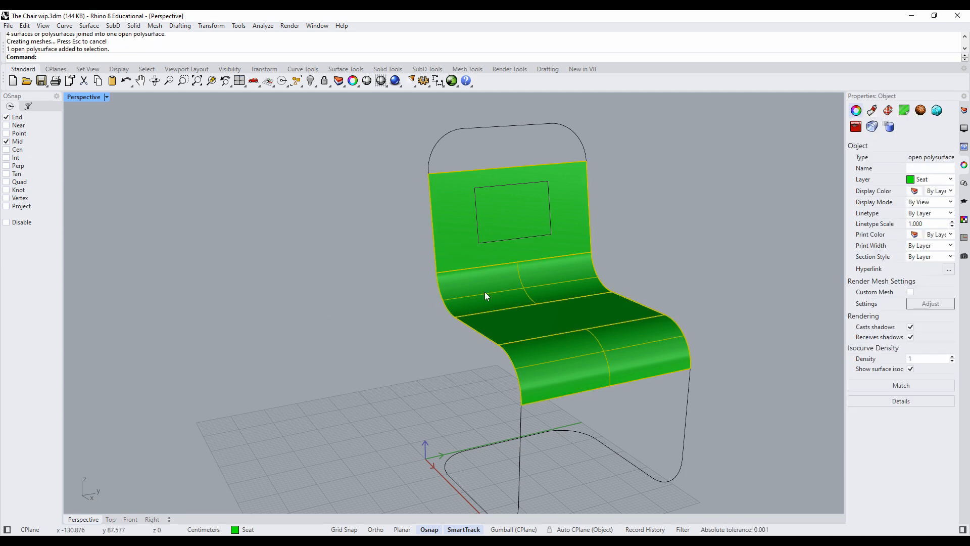
pyautogui.moveTo(484, 293); pyautogui.dragTo(553, 321, button='right')
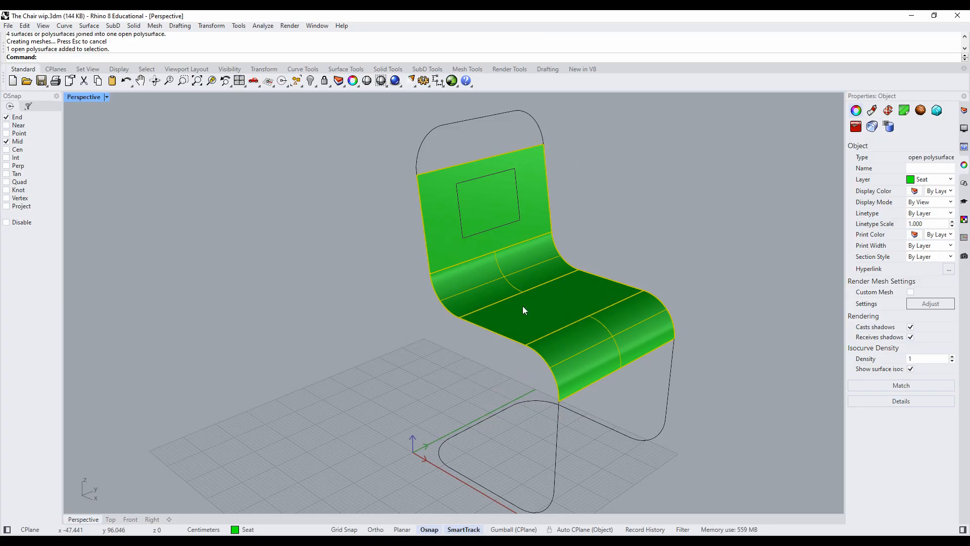
pyautogui.click(638, 195)
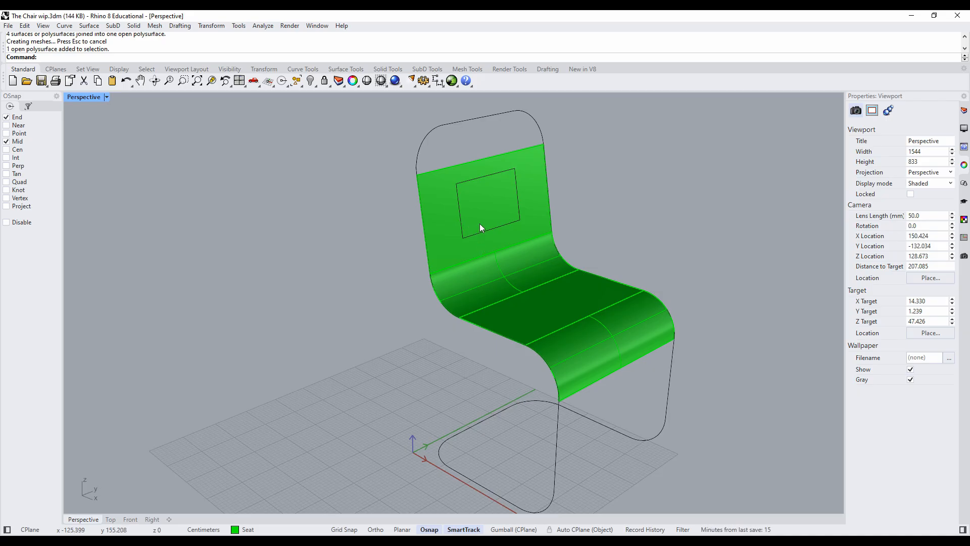
# - Trim a rectangular opening out of the backrest, using the rectangle curve as the cutting object
pyautogui.scroll(5, 480, 225)
pyautogui.scroll(2, 480, 228)
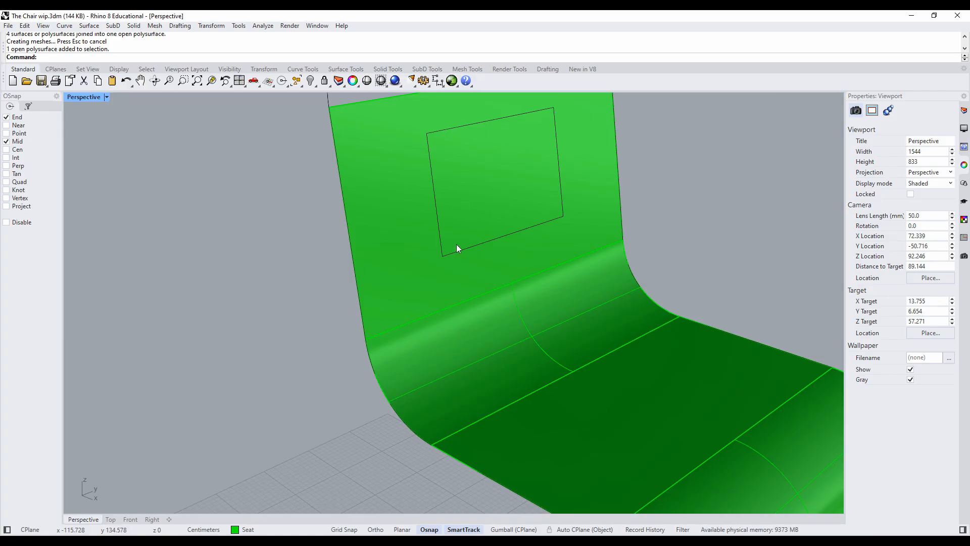
pyautogui.click(24, 26)
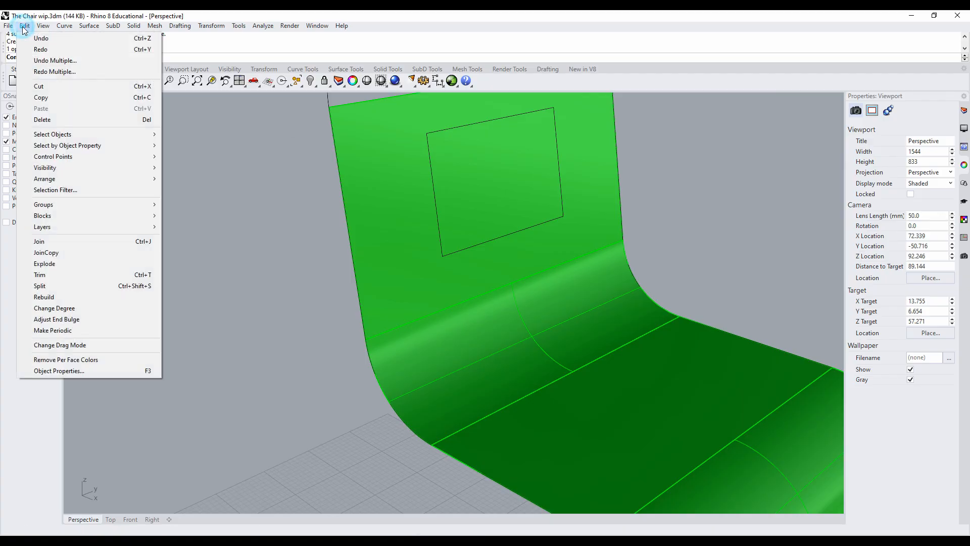
pyautogui.click(46, 274)
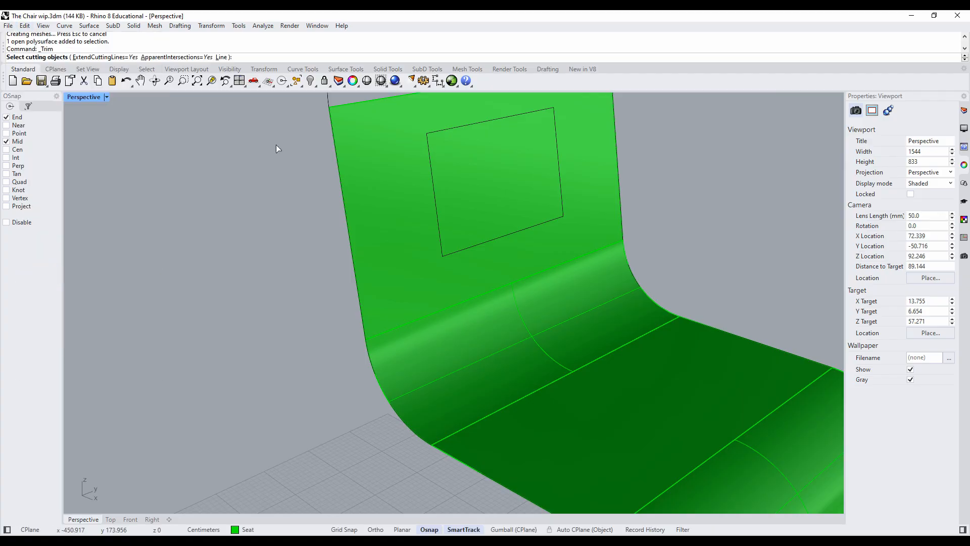
pyautogui.click(435, 196)
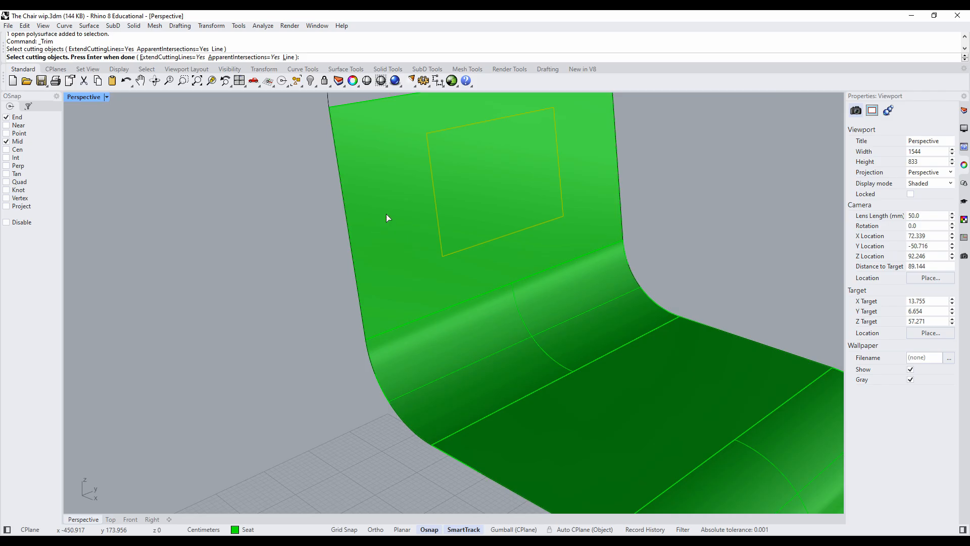
pyautogui.press('Return')
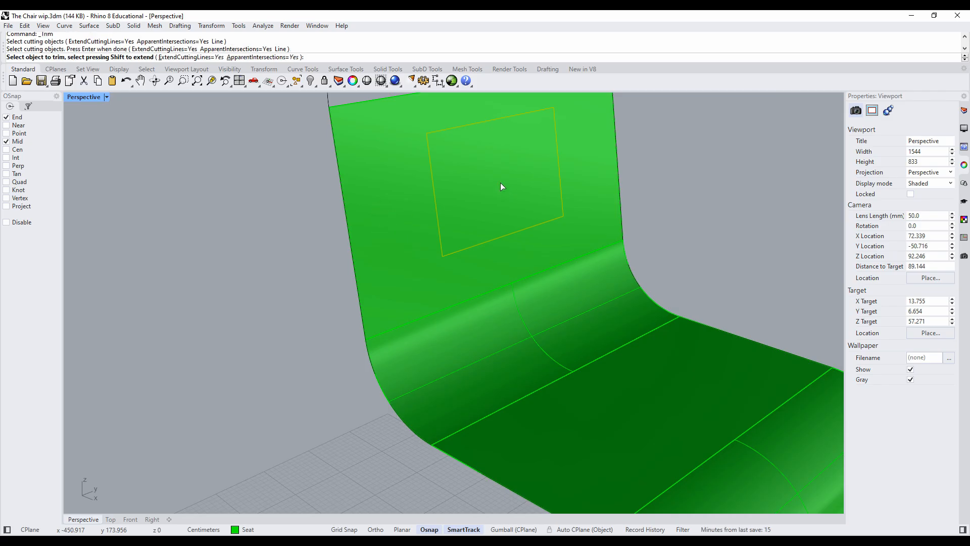
pyautogui.click(501, 183)
pyautogui.moveTo(500, 184)
pyautogui.mouseDown(button='right')
pyautogui.moveTo(364, 177)
pyautogui.moveTo(472, 180)
pyautogui.moveTo(500, 199)
pyautogui.moveTo(507, 187)
pyautogui.mouseUp(button='right')
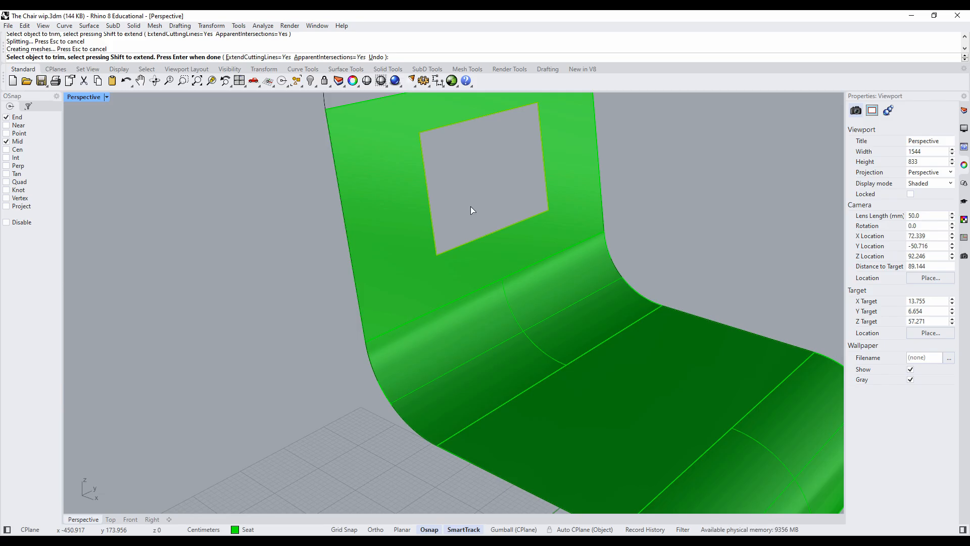
# - Finish trimming the rectangular opening out of the backrest and check it against the whole chair
pyautogui.moveTo(471, 206)
pyautogui.mouseDown(button='right')
pyautogui.moveTo(321, 173)
pyautogui.moveTo(463, 219)
pyautogui.mouseUp(button='right')
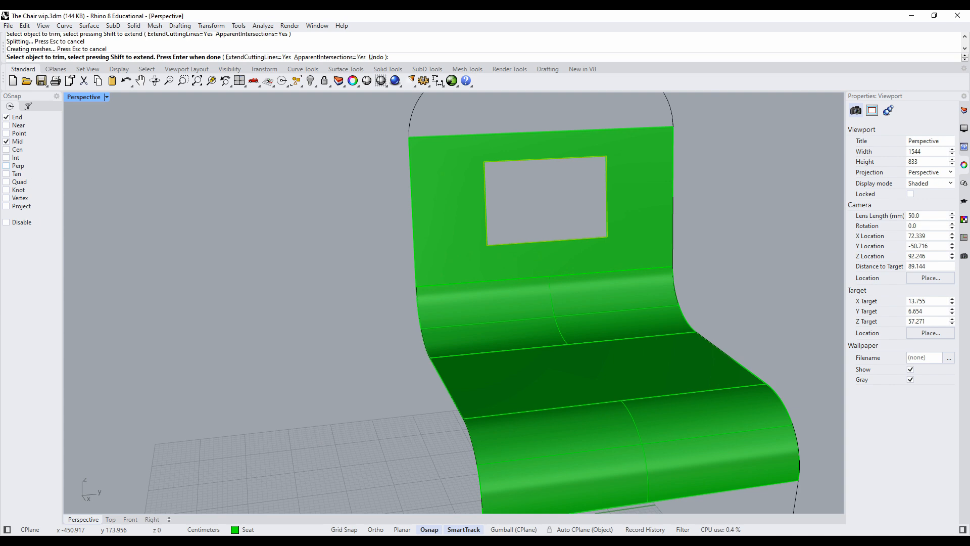
pyautogui.scroll(-4, 336, 244)
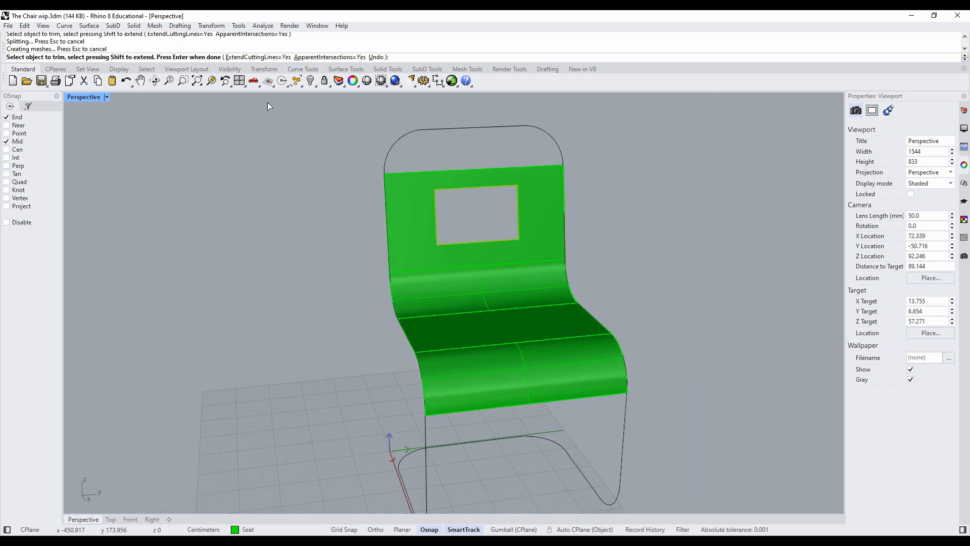
pyautogui.press('Return')
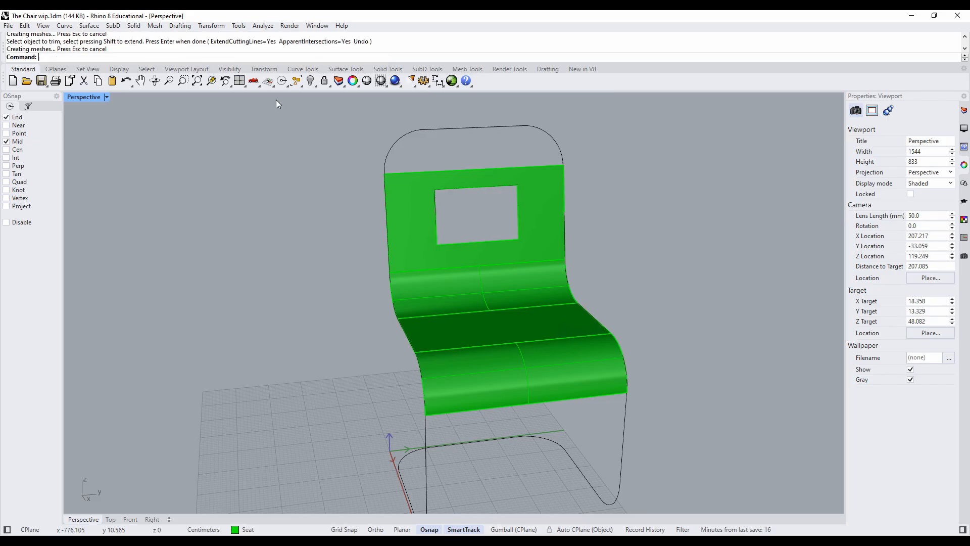
pyautogui.rightClick(152, 59)
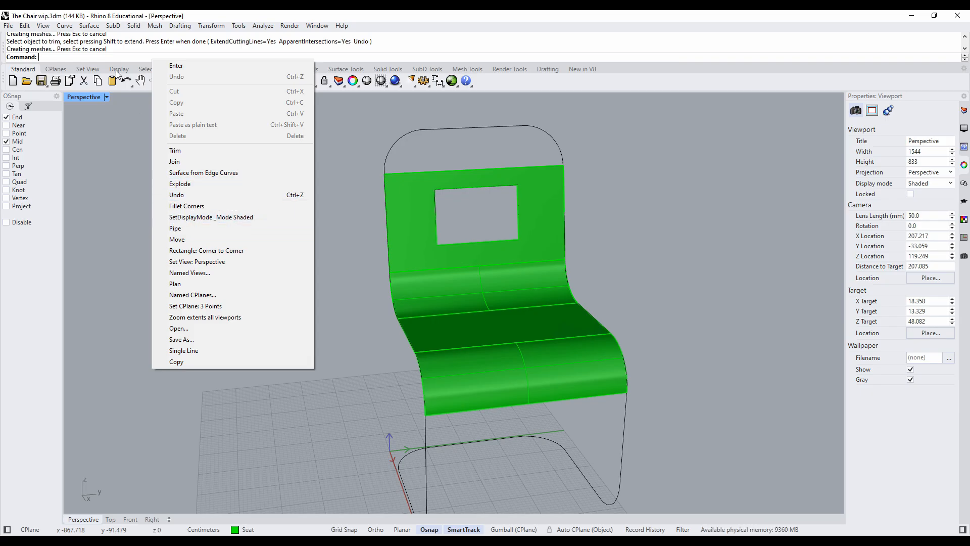
pyautogui.click(185, 229)
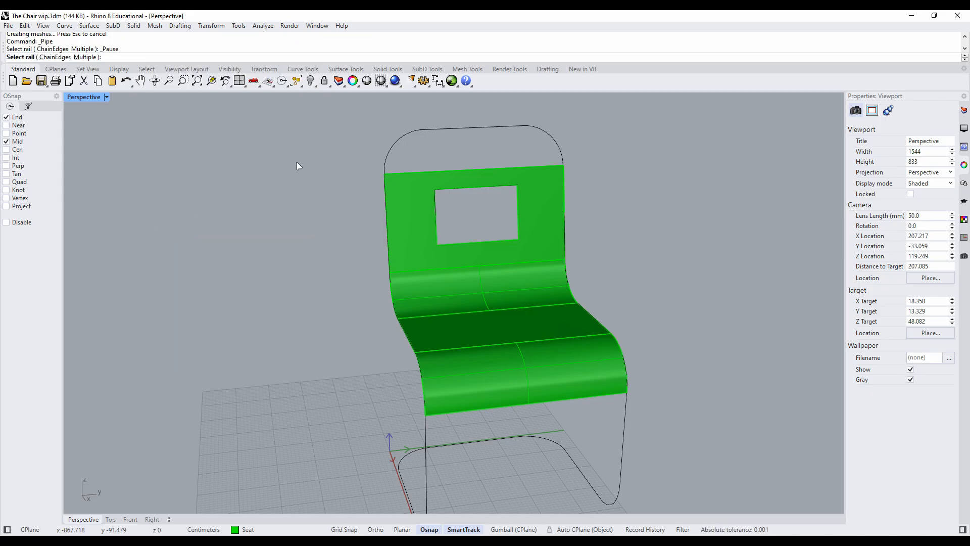
pyautogui.click(391, 156)
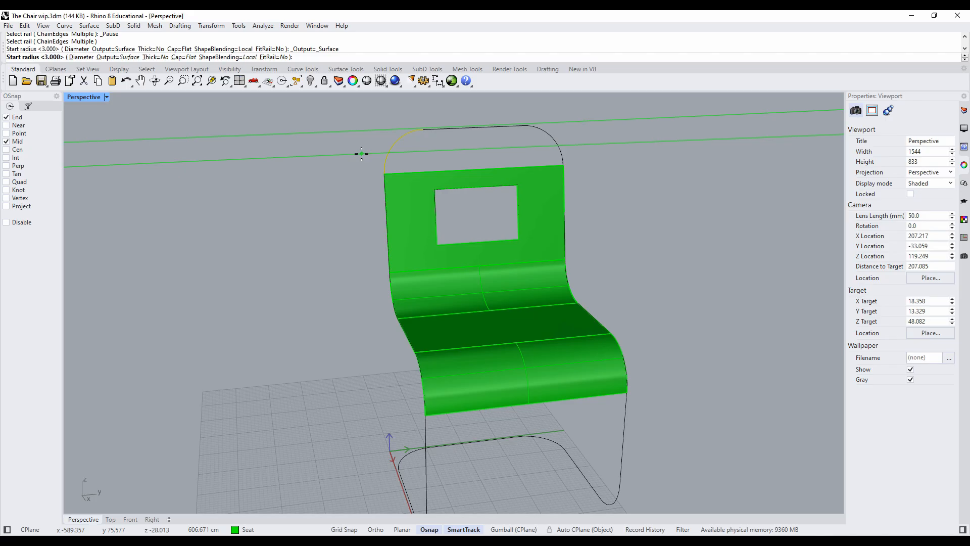
pyautogui.press('Escape')
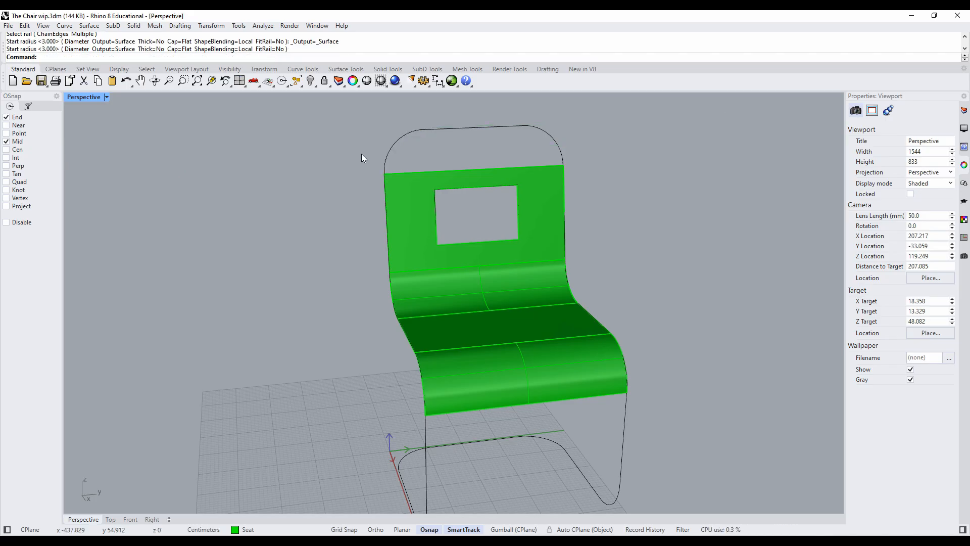
pyautogui.press('Return')
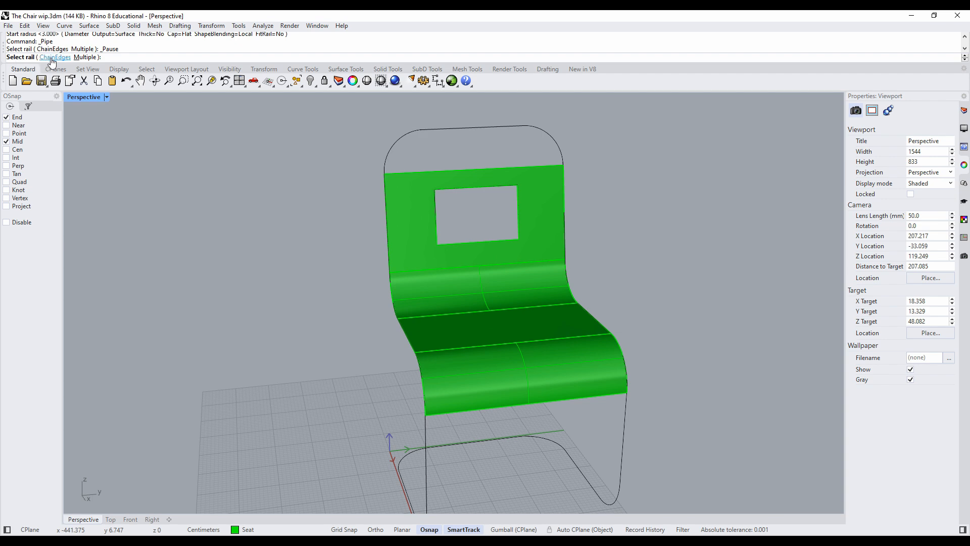
pyautogui.click(53, 58)
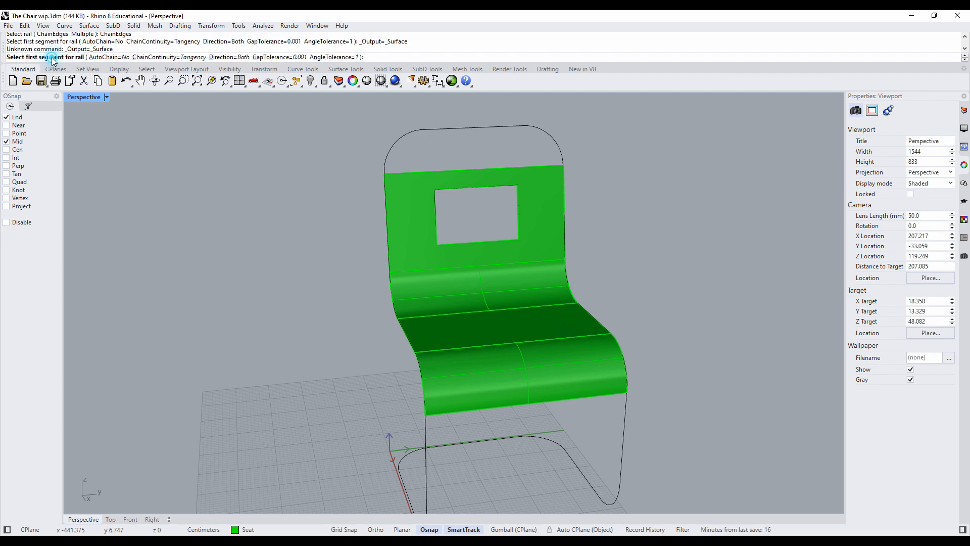
pyautogui.click(390, 153)
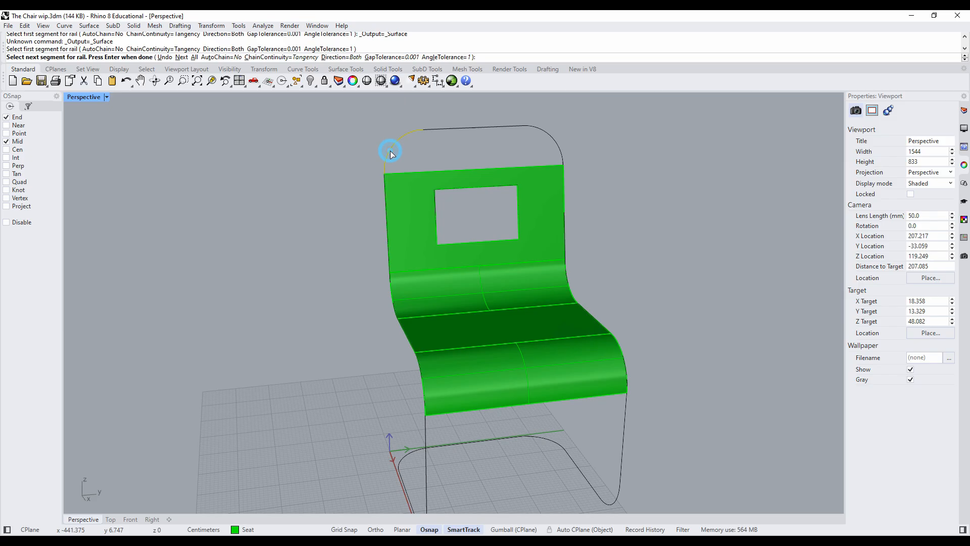
pyautogui.click(433, 130)
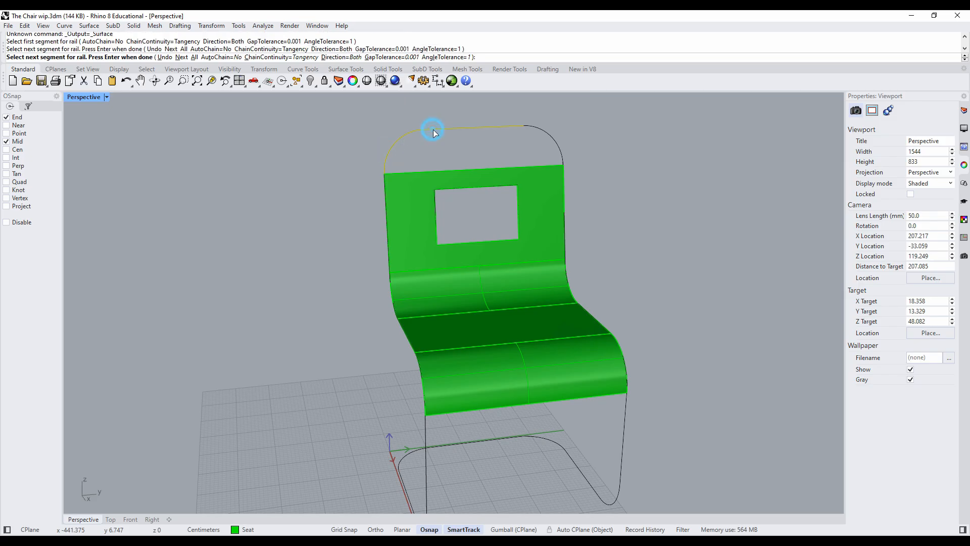
pyautogui.click(543, 128)
pyautogui.click(565, 221)
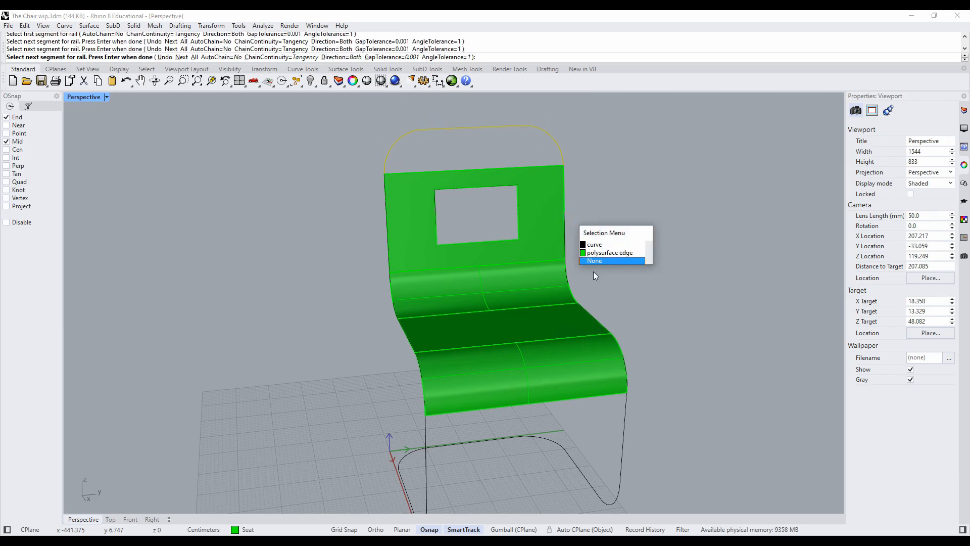
pyautogui.click(605, 251)
pyautogui.moveTo(613, 276); pyautogui.dragTo(600, 330, button='right')
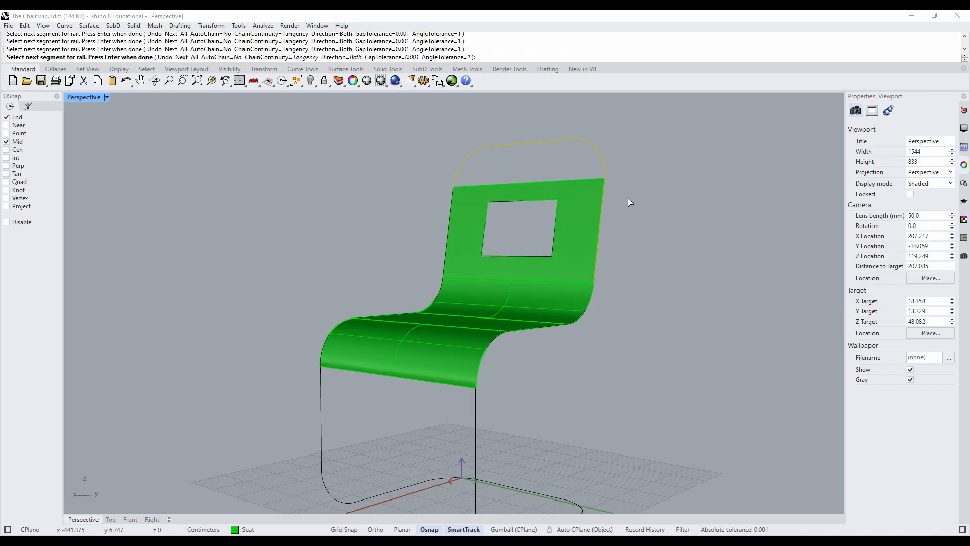
pyautogui.press('Escape')
# - Select all curves and join the frame segments into one closed curve, then select the frame once to check it
pyautogui.moveTo(311, 247); pyautogui.dragTo(439, 264, button='right')
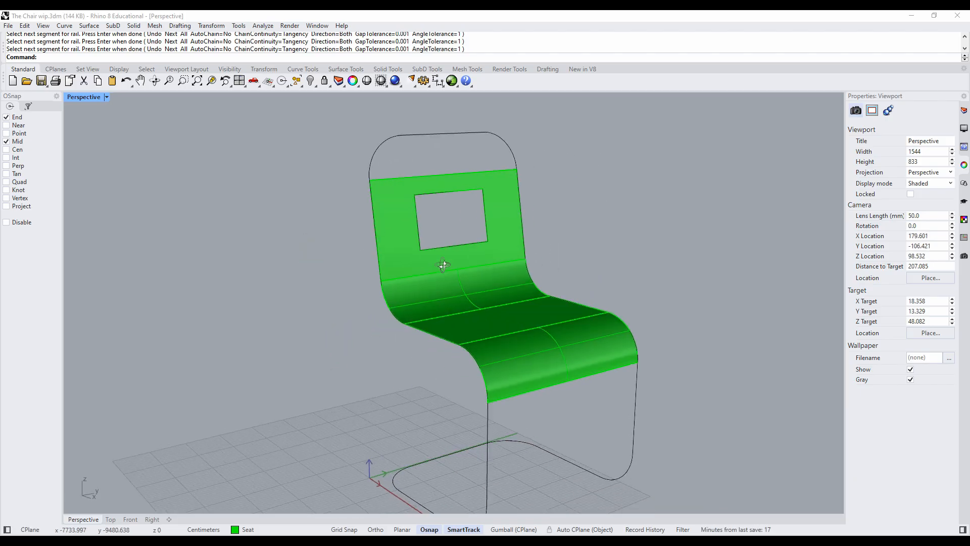
pyautogui.click(302, 87)
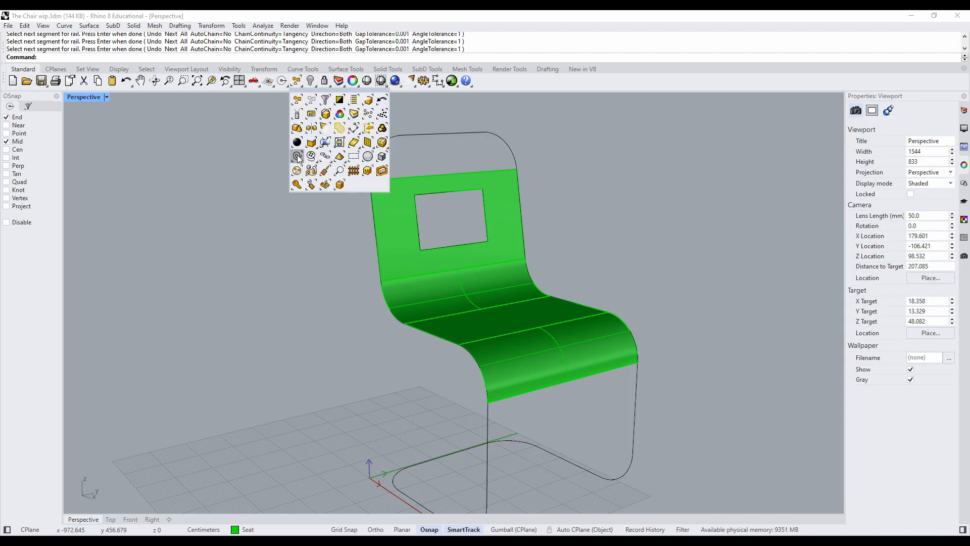
pyautogui.click(297, 157)
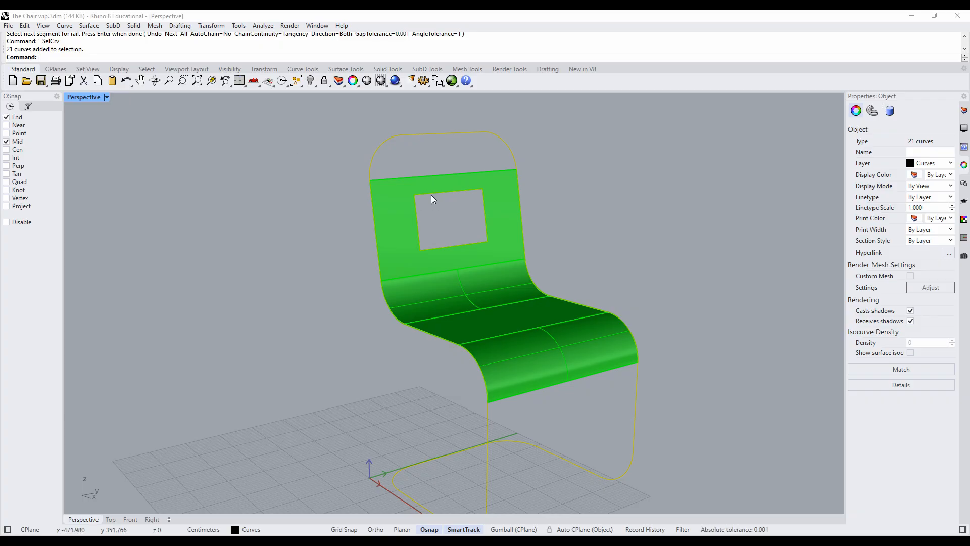
pyautogui.click(24, 26)
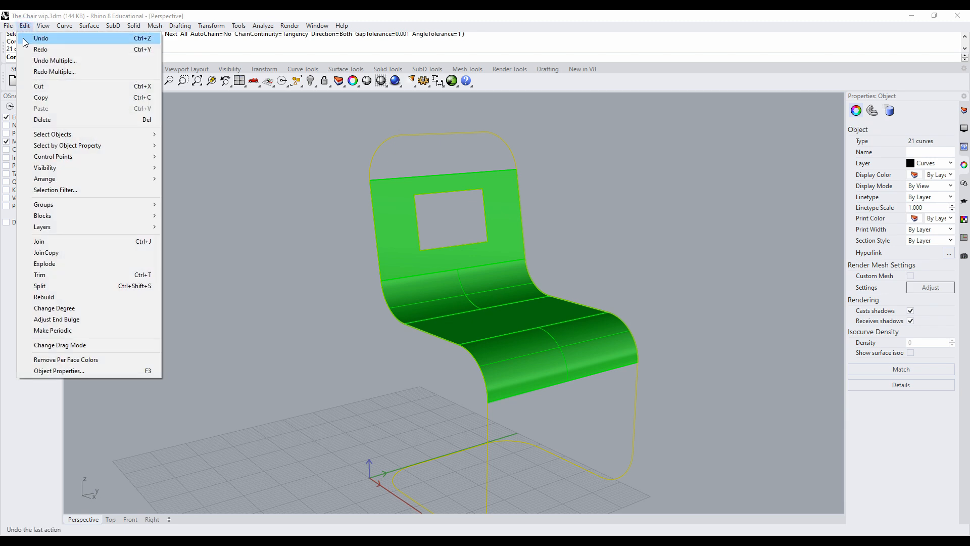
pyautogui.click(64, 242)
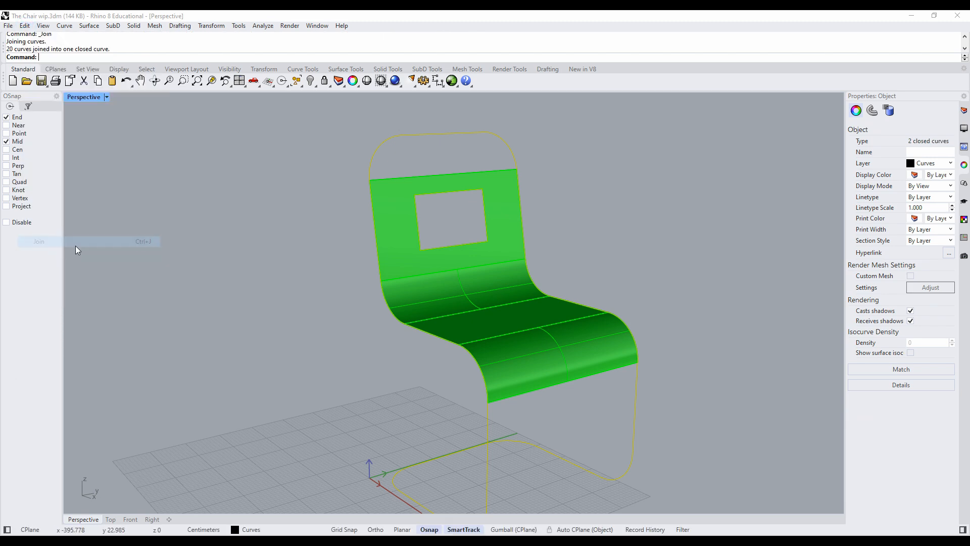
pyautogui.click(310, 237)
pyautogui.click(376, 157)
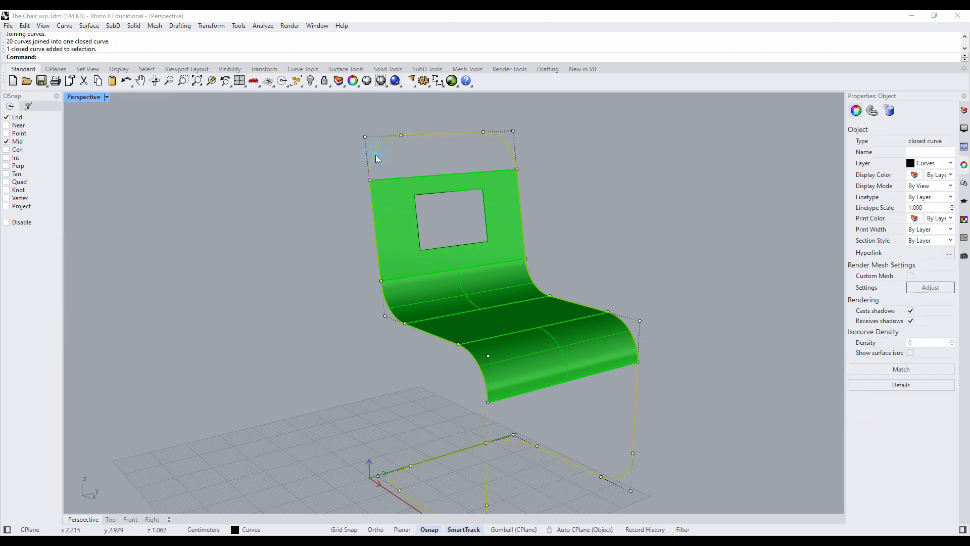
pyautogui.click(250, 202)
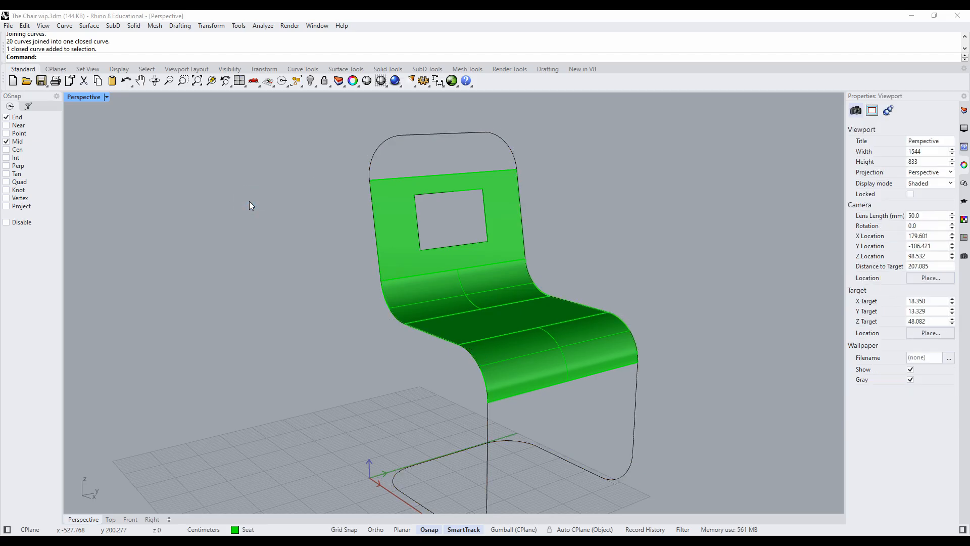
# - Make Frame the current layer, and hide and reshow the Seat layer to check the curves beneath
pyautogui.click(964, 110)
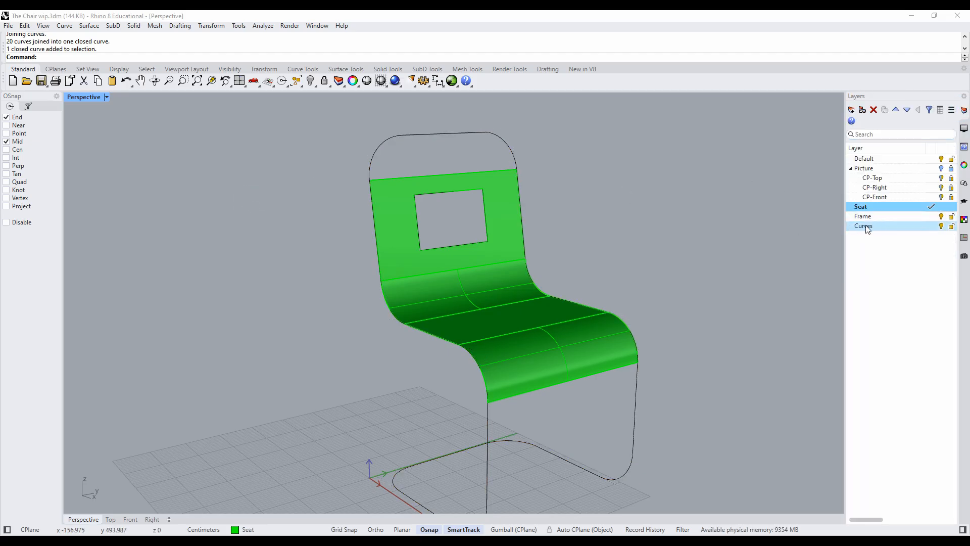
pyautogui.doubleClick(907, 218)
pyautogui.click(905, 207)
pyautogui.click(942, 208)
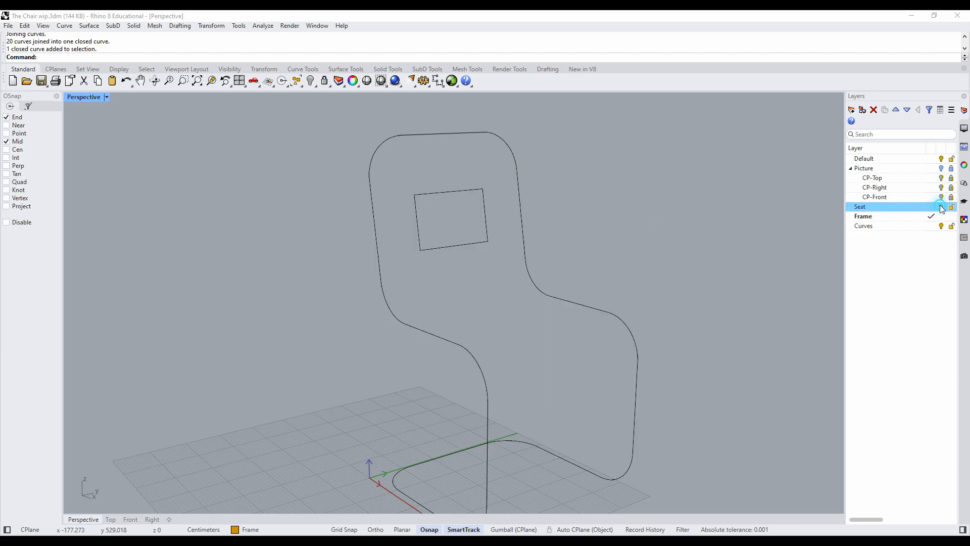
pyautogui.click(941, 207)
pyautogui.click(941, 207)
pyautogui.click(941, 208)
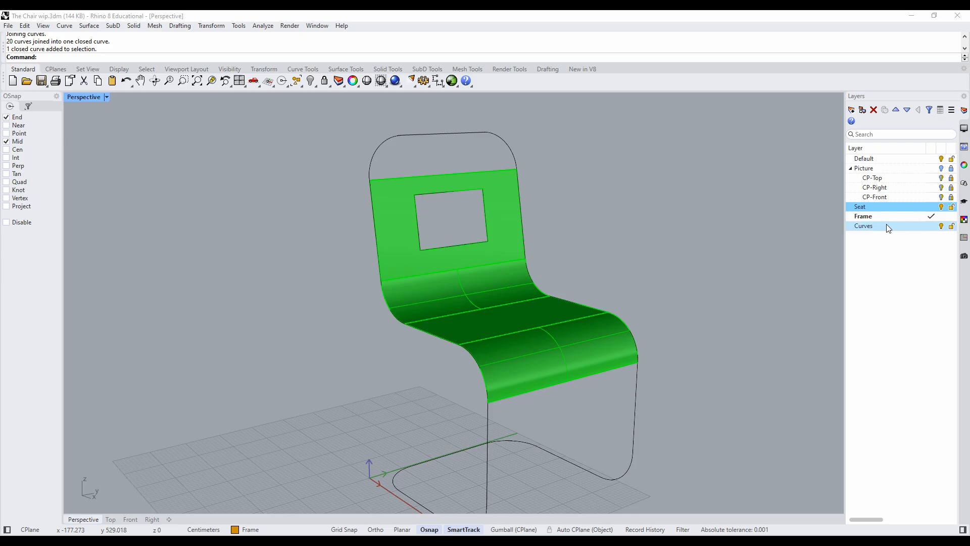
# - Select the objects on the Curves layer except the cutout rectangle, and pipe the frame curve with a 2 cm radius
pyautogui.click(885, 227)
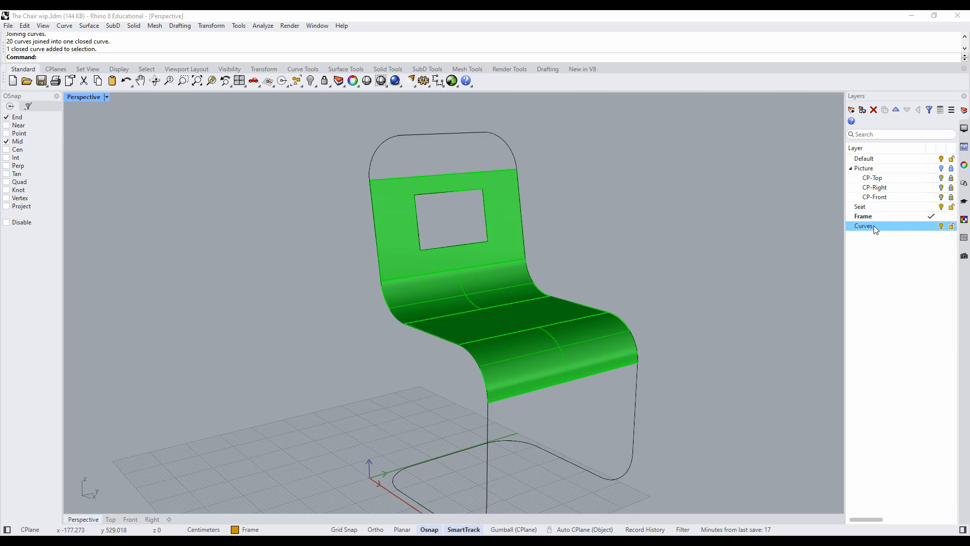
pyautogui.rightClick(874, 225)
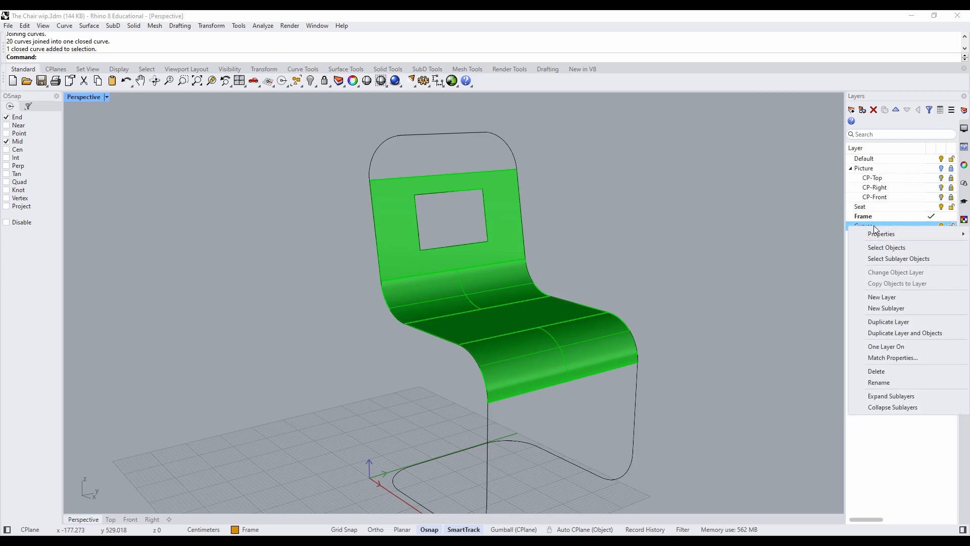
pyautogui.click(886, 247)
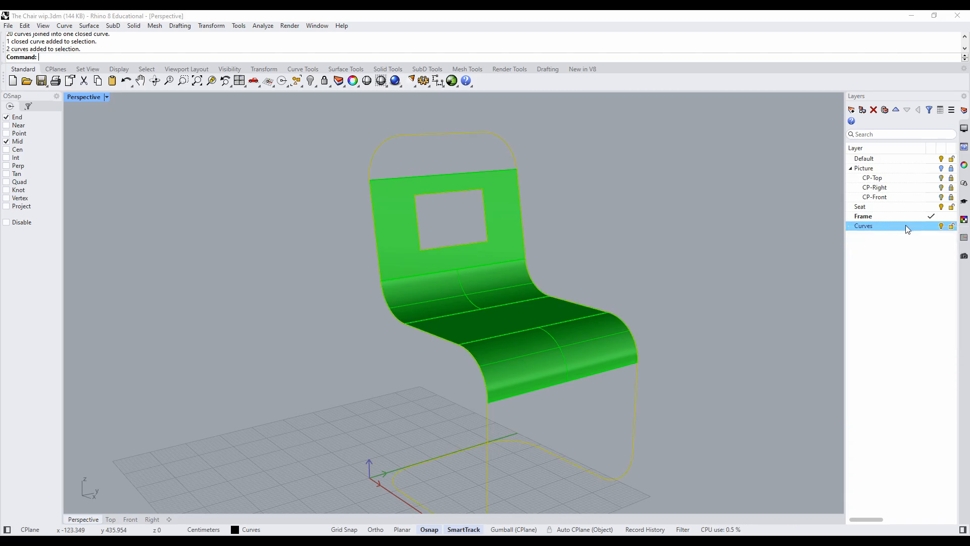
pyautogui.keyDown('ctrl'); pyautogui.click(488, 239); pyautogui.keyUp('ctrl')
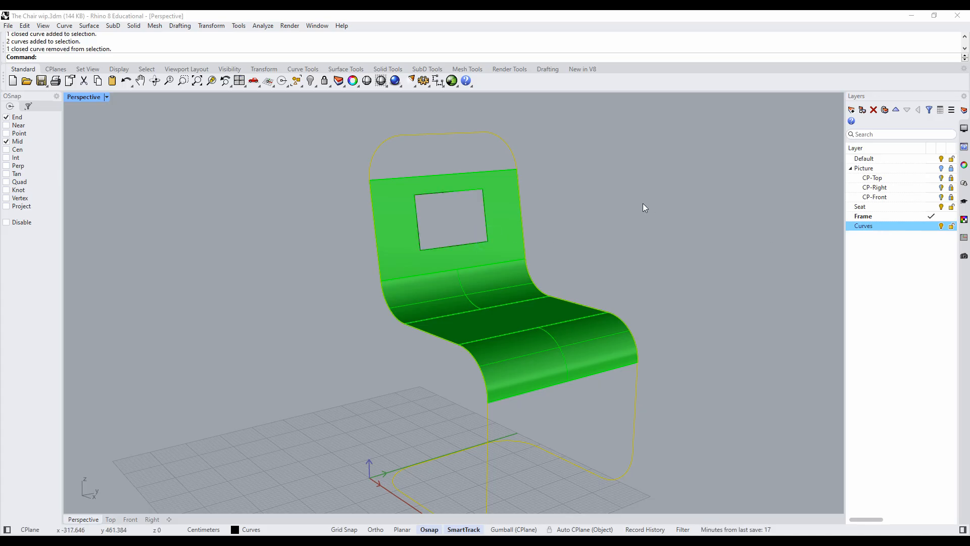
pyautogui.rightClick(92, 59)
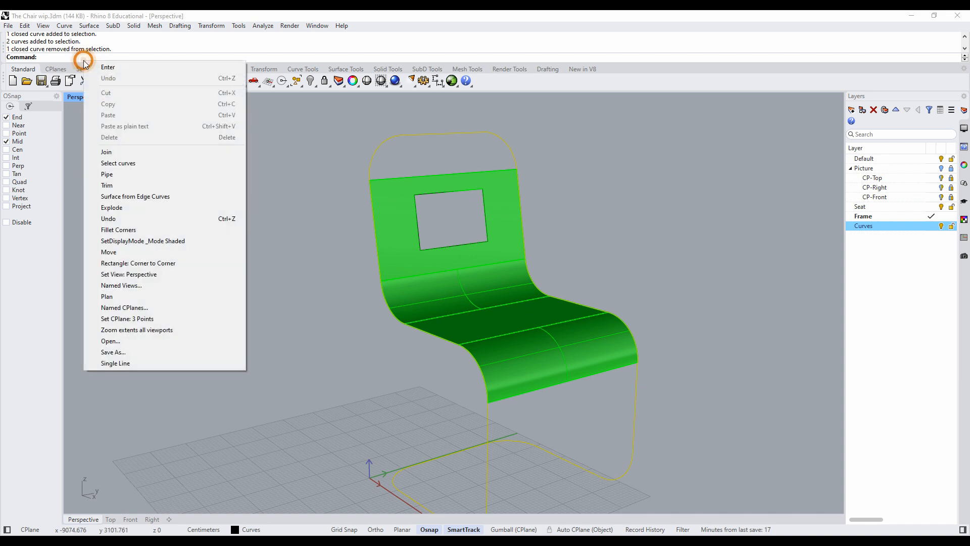
pyautogui.click(114, 175)
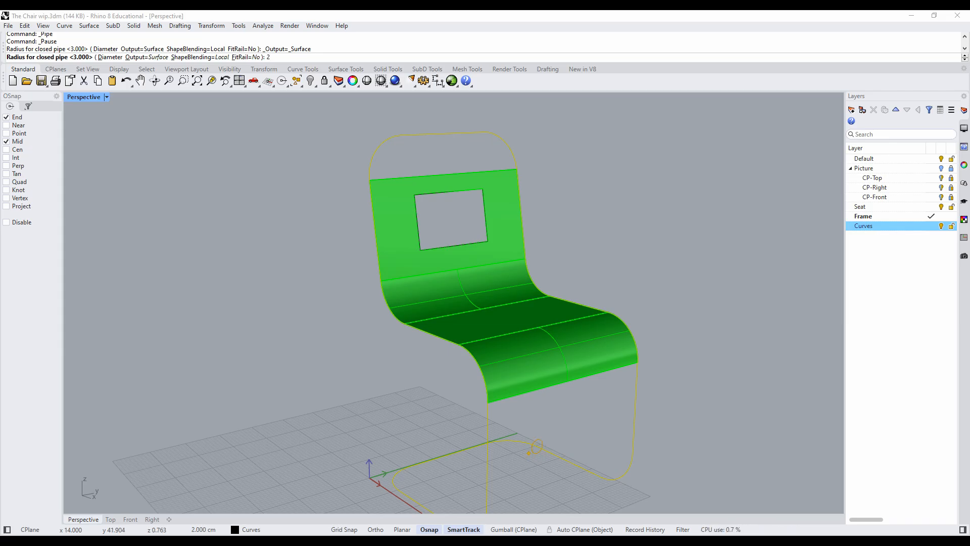
pyautogui.press('Return')
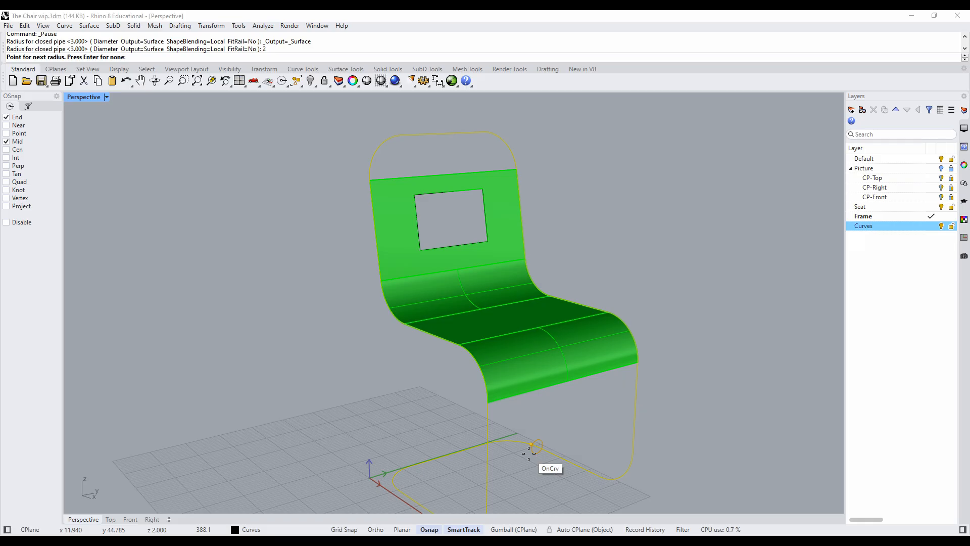
pyautogui.press('Return')
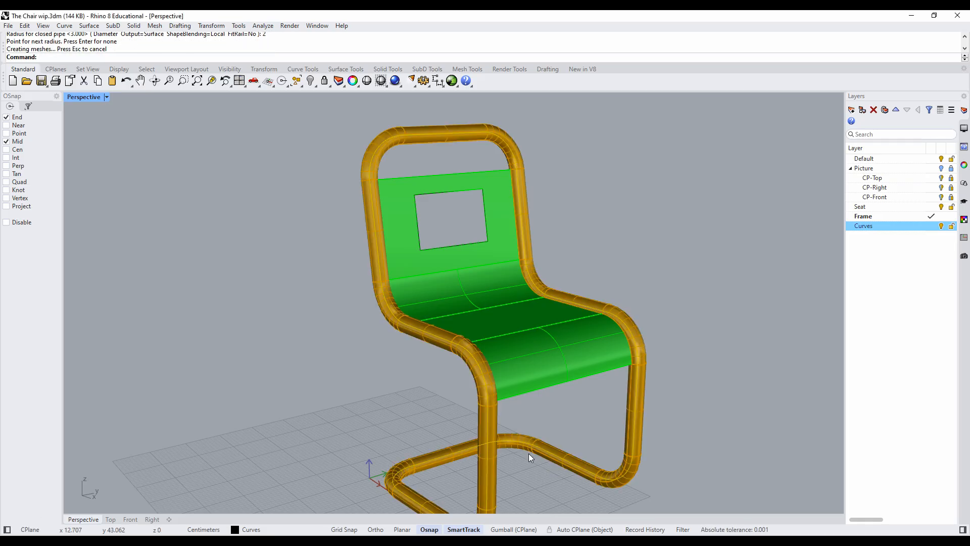
# - Inspect the seat surface against the tubular frame, and undo the pipe
pyautogui.moveTo(344, 340)
pyautogui.mouseDown(button='right')
pyautogui.moveTo(280, 310)
pyautogui.moveTo(216, 305)
pyautogui.moveTo(319, 313)
pyautogui.moveTo(416, 350)
pyautogui.moveTo(522, 336)
pyautogui.moveTo(357, 350)
pyautogui.mouseUp(button='right')
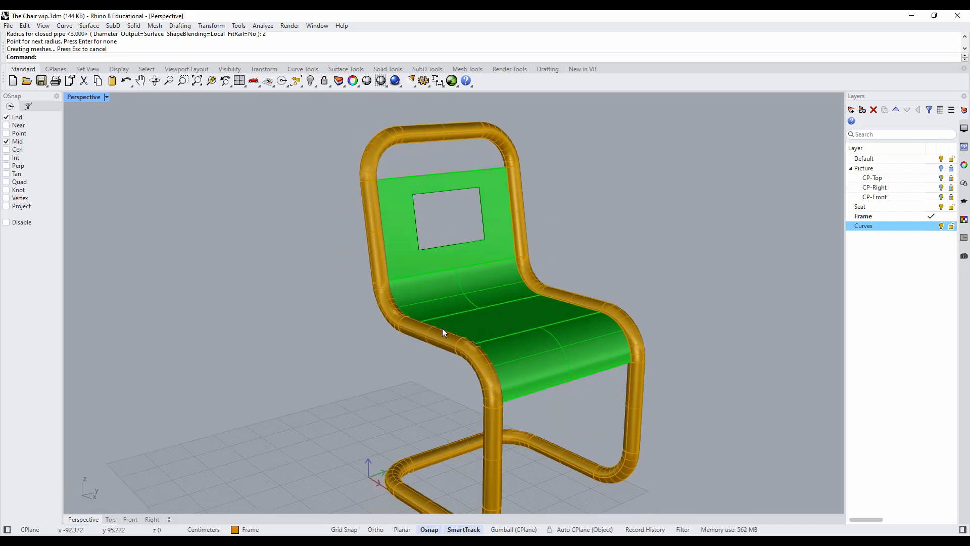
pyautogui.click(458, 268)
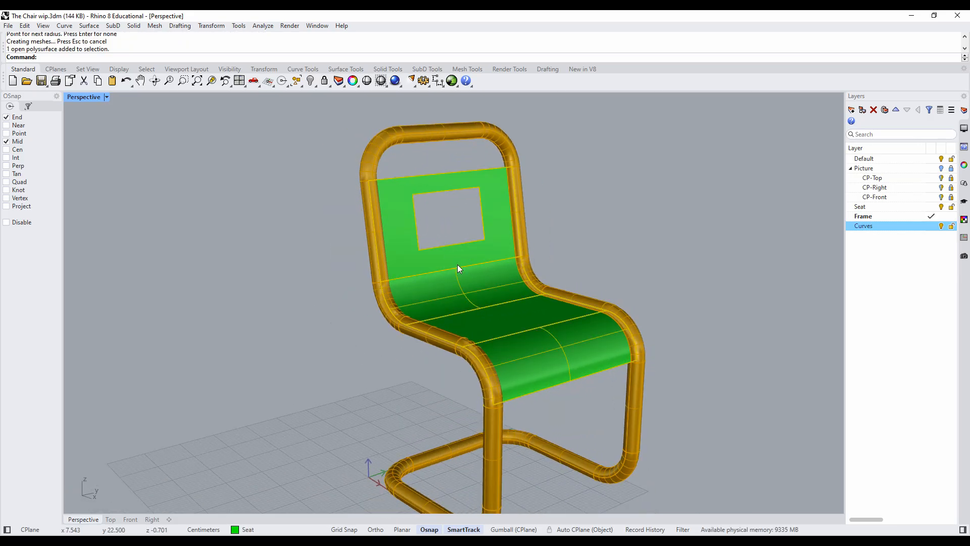
pyautogui.click(630, 259)
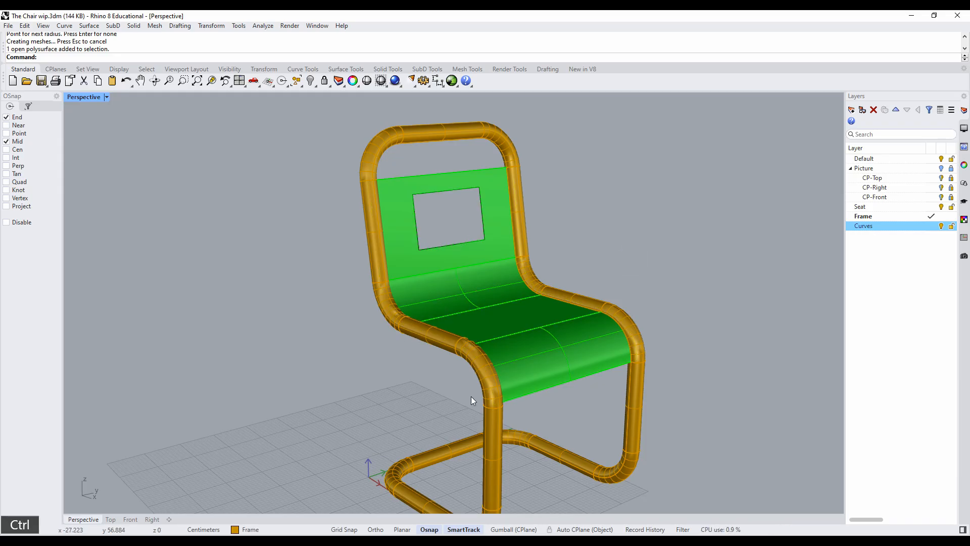
pyautogui.hotkey('ctrl', 'z')
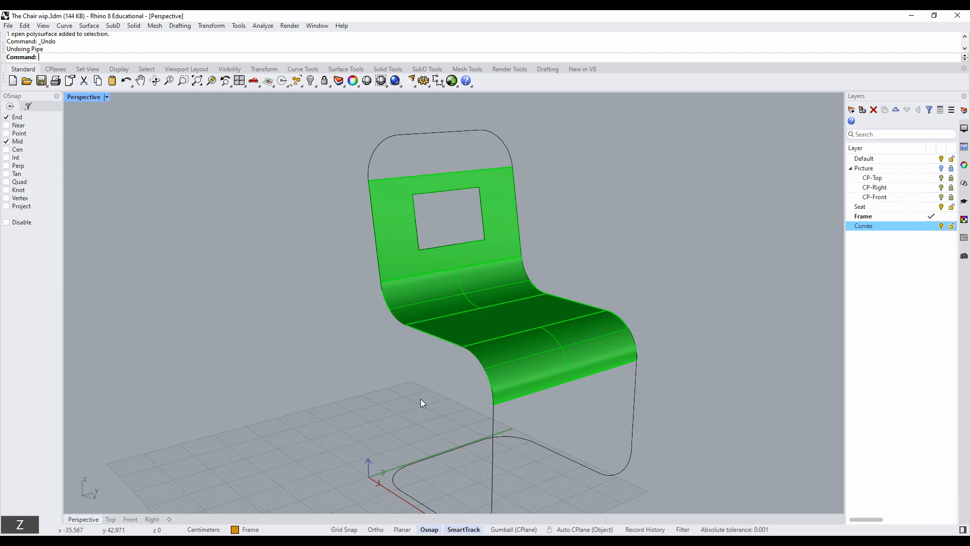
# - Try piping the closed frame curve with a 1 cm radius, and undo the pipe
pyautogui.rightClick(420, 399)
pyautogui.click(447, 451)
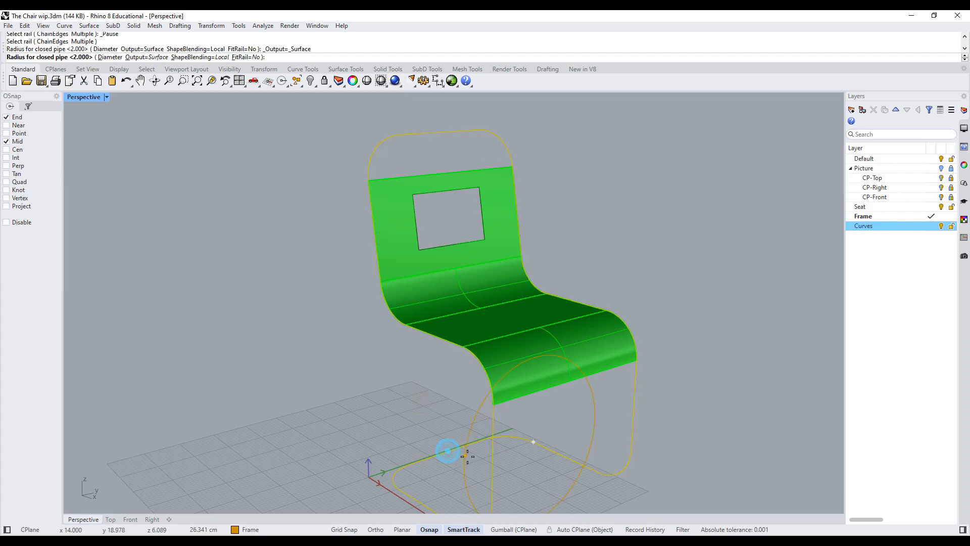
pyautogui.write('1')
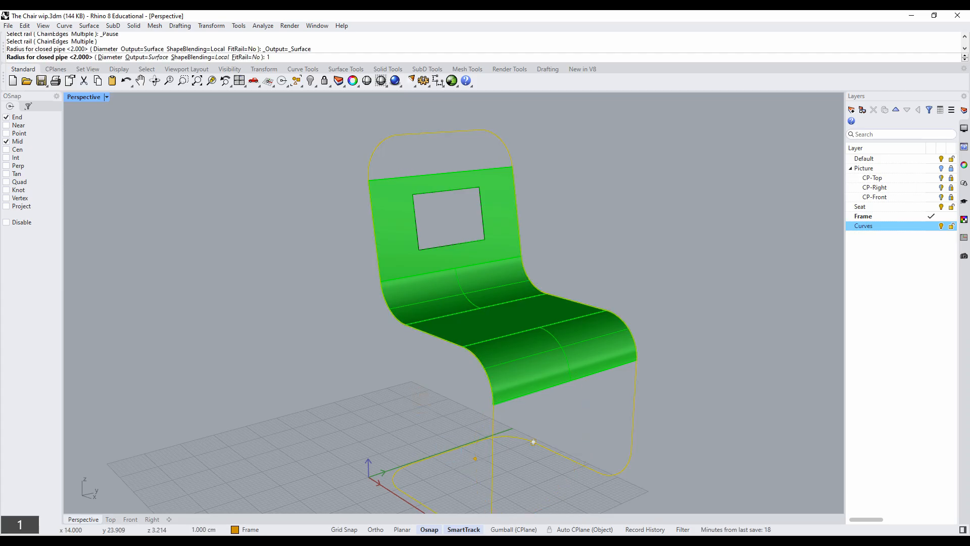
pyautogui.press('Return')
pyautogui.press('Return')
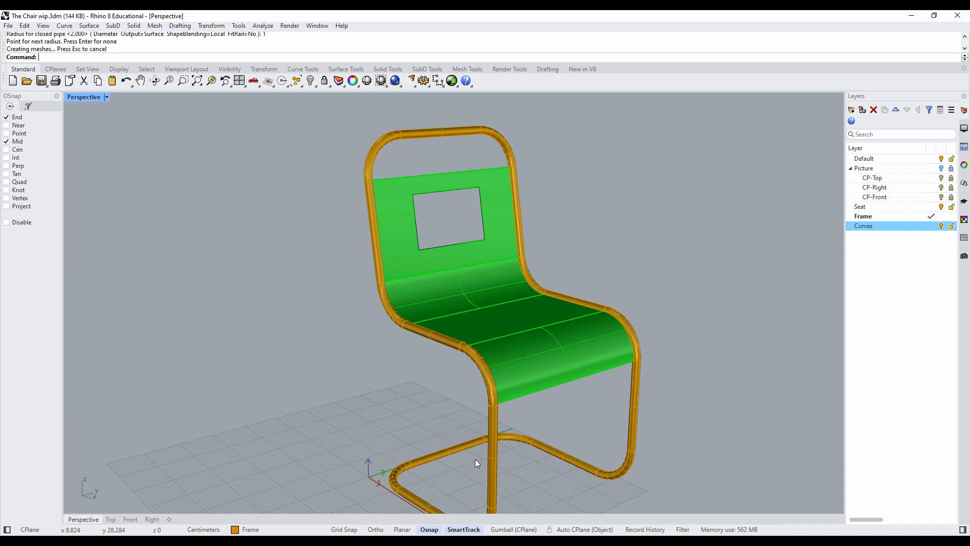
pyautogui.moveTo(368, 359); pyautogui.dragTo(407, 360, button='right')
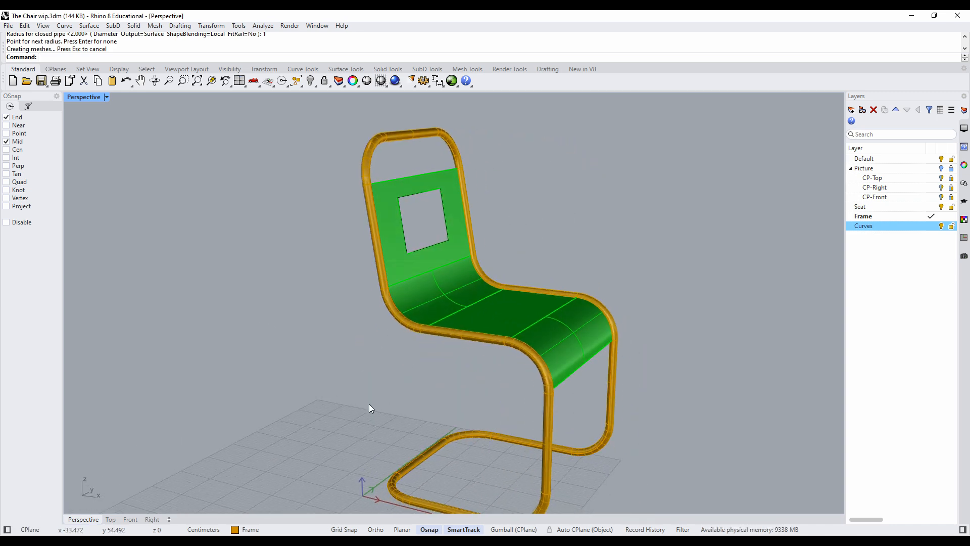
pyautogui.hotkey('ctrl', 'z')
# - Pipe the closed frame curve with a 1.5 cm radius
pyautogui.rightClick(446, 420)
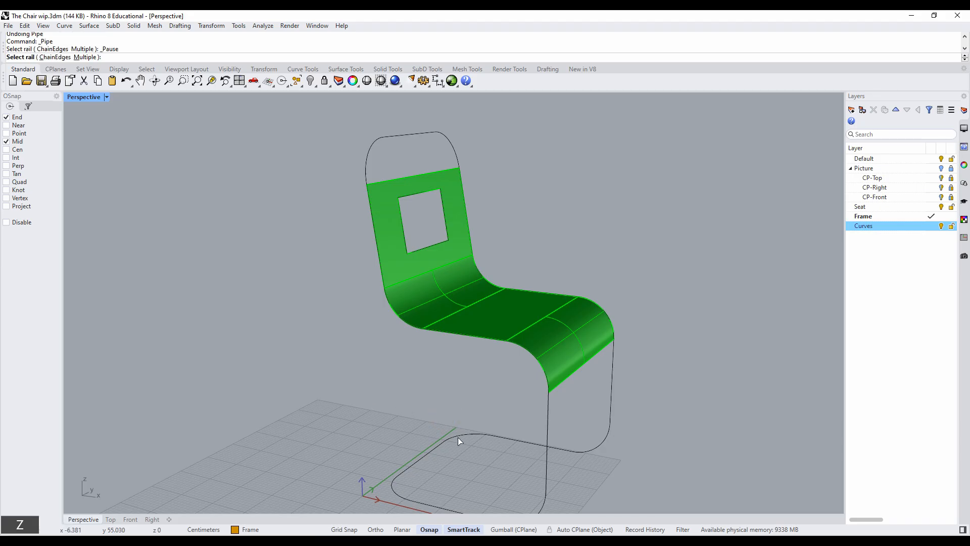
pyautogui.click(457, 437)
pyautogui.write('1.')
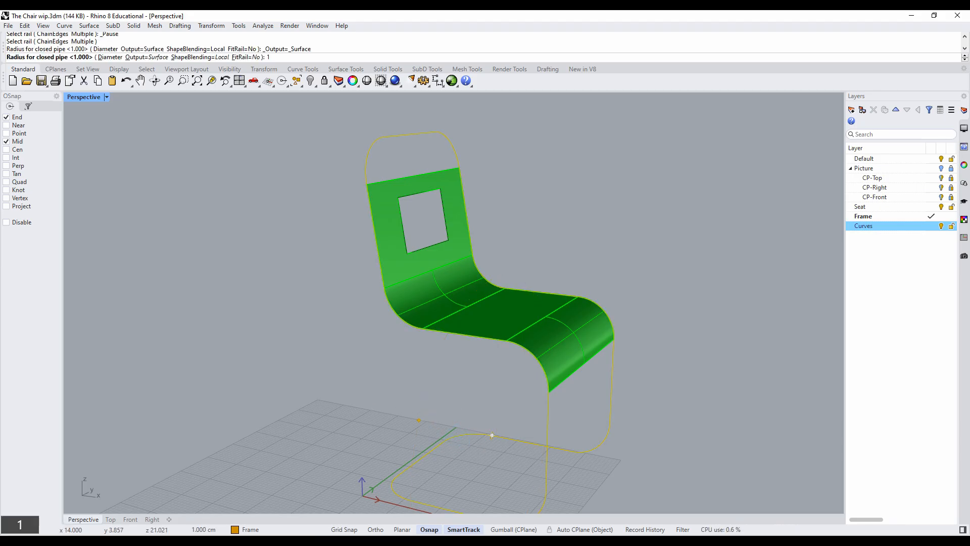
pyautogui.write('5')
pyautogui.press('Return')
pyautogui.press('Return')
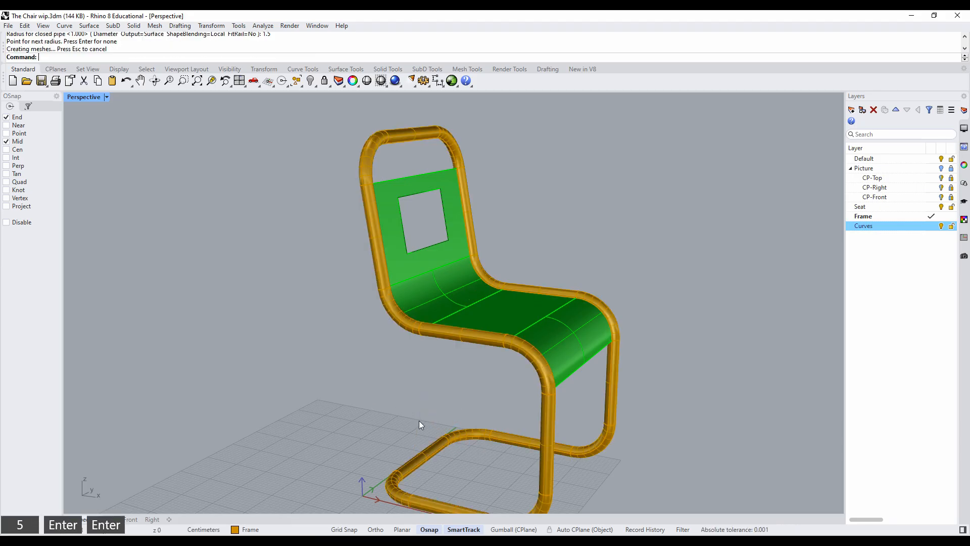
# - Offset the seat and backrest polysurface by 0.5 cm as a solid, keeping the default offset direction
pyautogui.moveTo(398, 381); pyautogui.dragTo(367, 359, button='right')
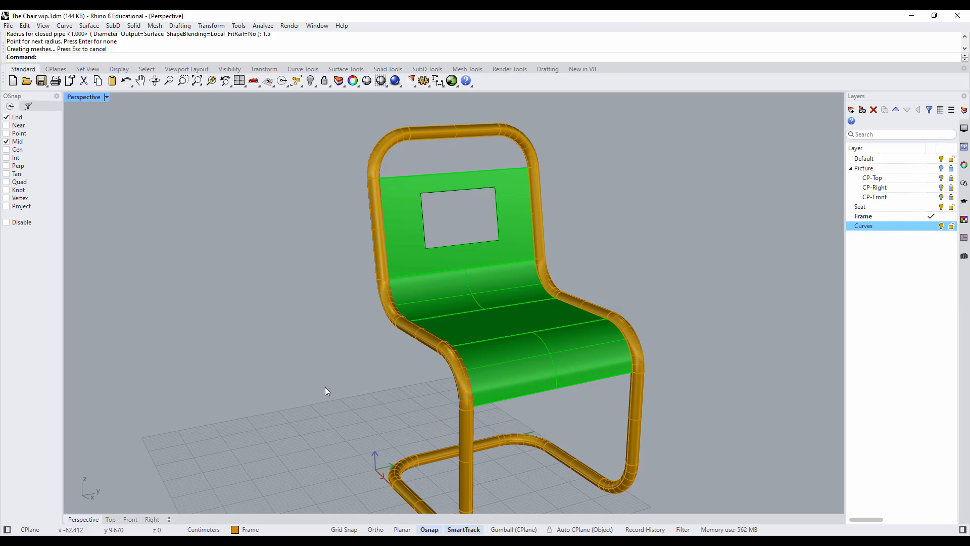
pyautogui.click(513, 348)
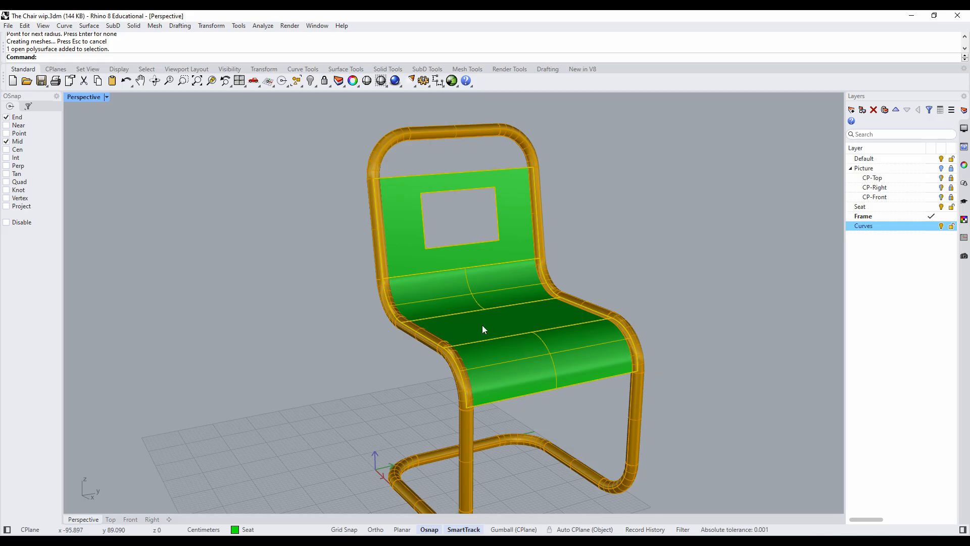
pyautogui.click(86, 27)
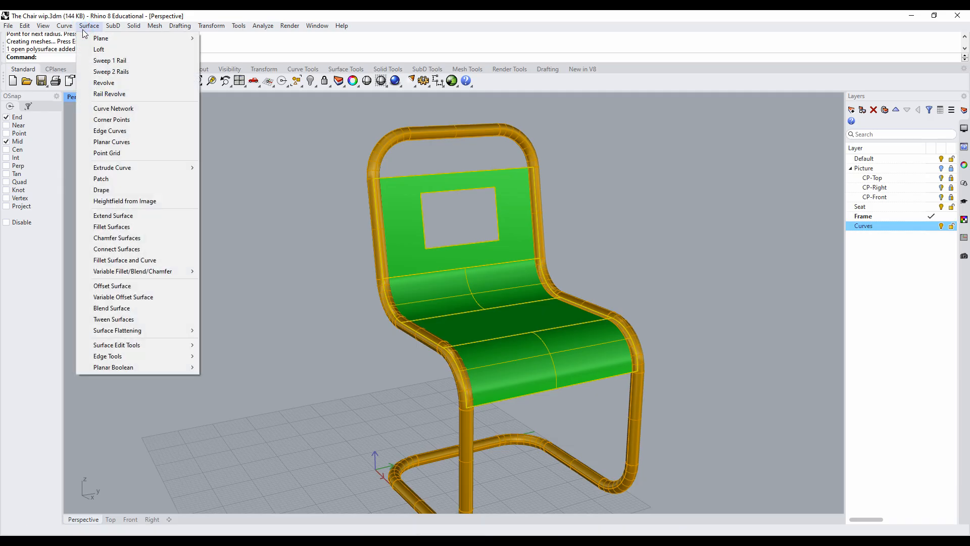
pyautogui.click(119, 287)
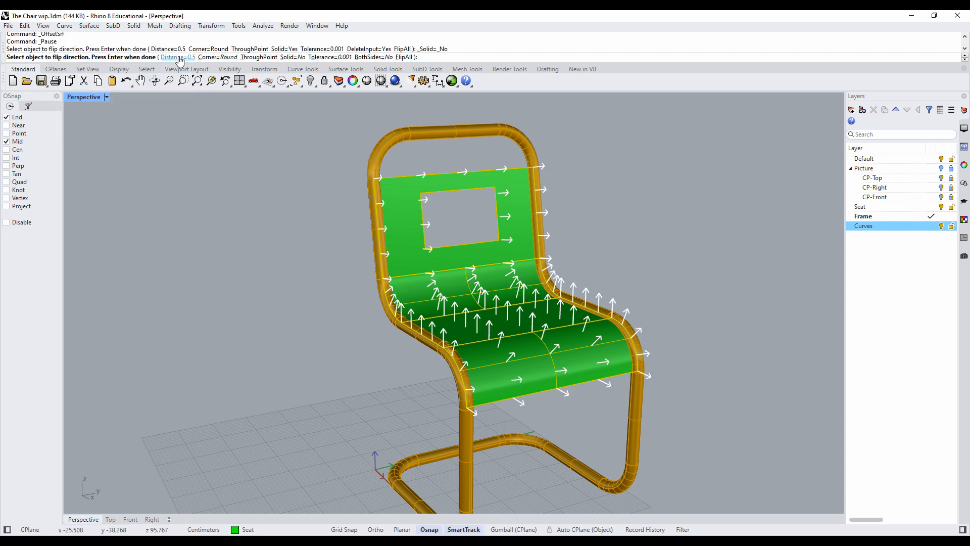
pyautogui.click(292, 57)
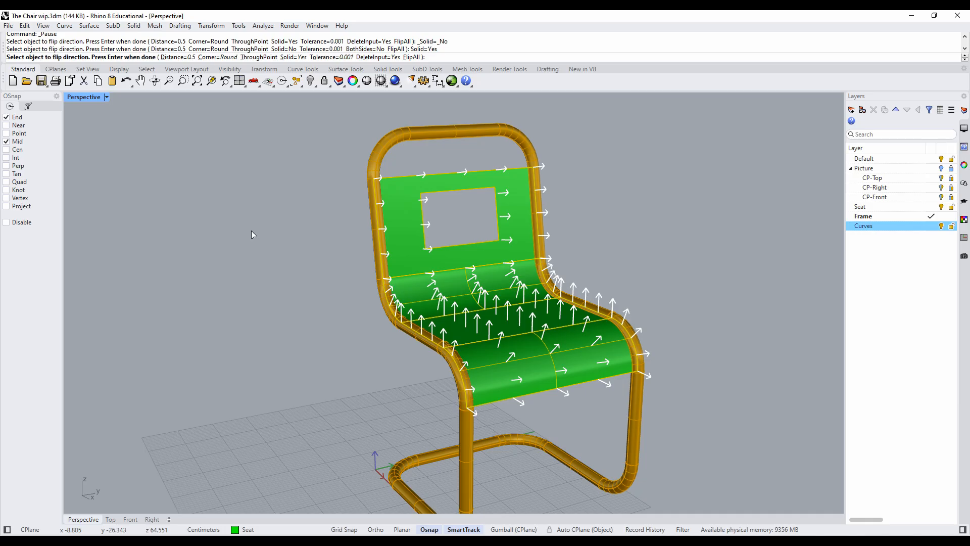
pyautogui.press('Return')
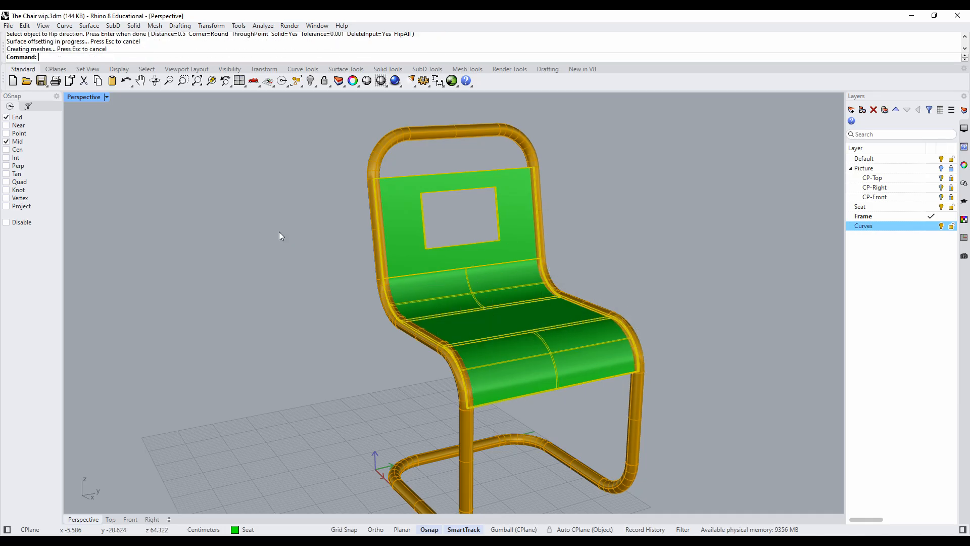
# - Examine the seat's thickness from beneath its front edge, and select the seat to check it against the frame
pyautogui.moveTo(557, 342); pyautogui.dragTo(504, 279, button='right')
pyautogui.scroll(5, 502, 278)
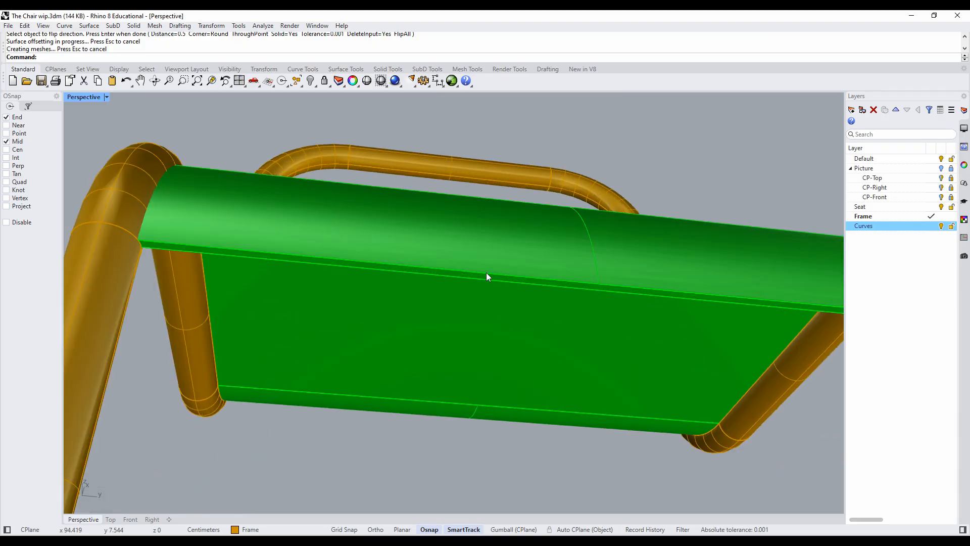
pyautogui.scroll(-5, 408, 268)
pyautogui.moveTo(408, 268); pyautogui.dragTo(421, 372, button='right')
pyautogui.click(429, 333)
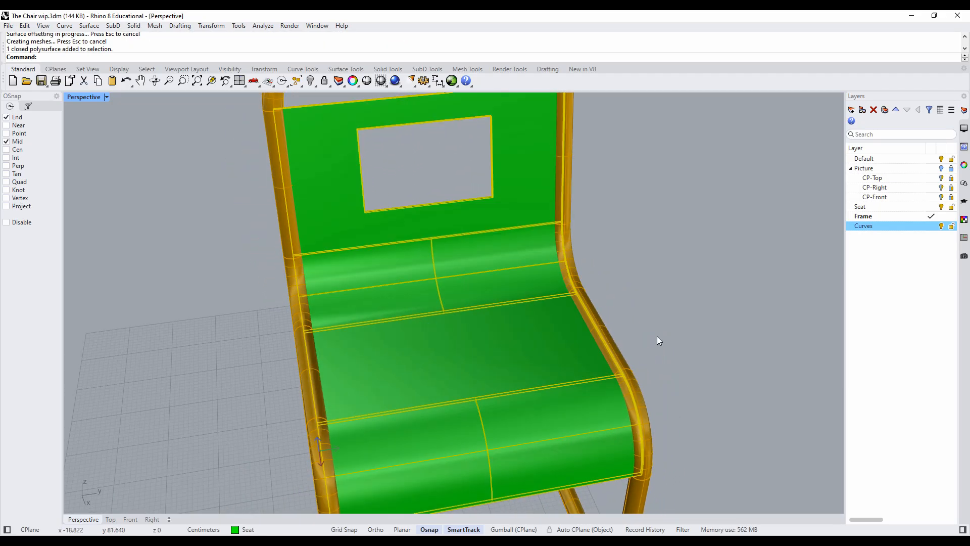
pyautogui.scroll(-2, 658, 334)
pyautogui.scroll(-4, 658, 334)
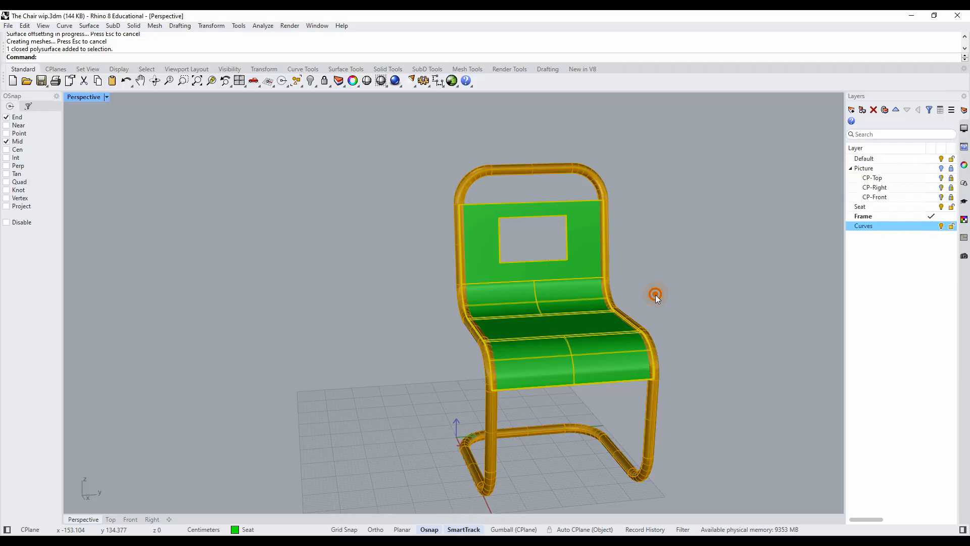
pyautogui.moveTo(654, 295); pyautogui.dragTo(697, 284, button='right')
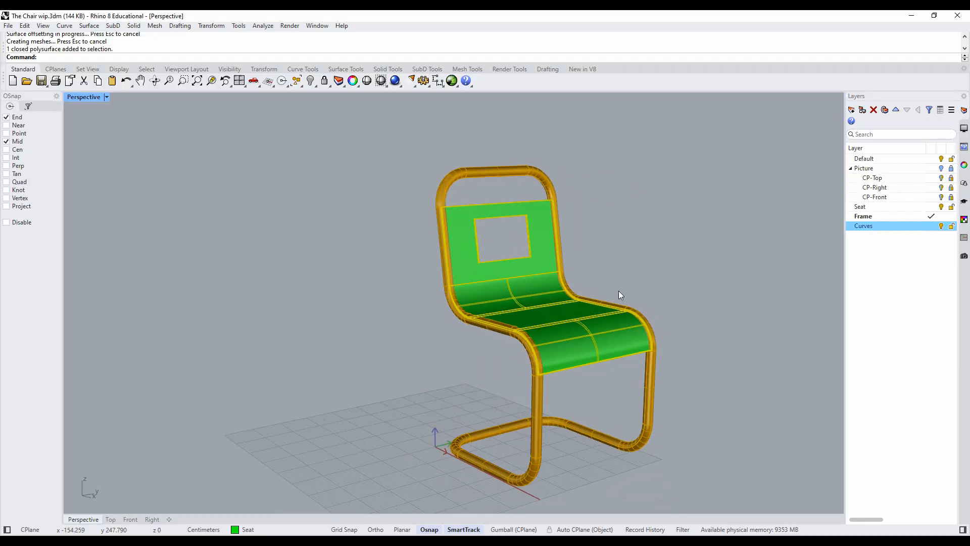
# - Set the Perspective viewport's display mode to Rendered, and deselect the seat to view the chair
pyautogui.click(106, 98)
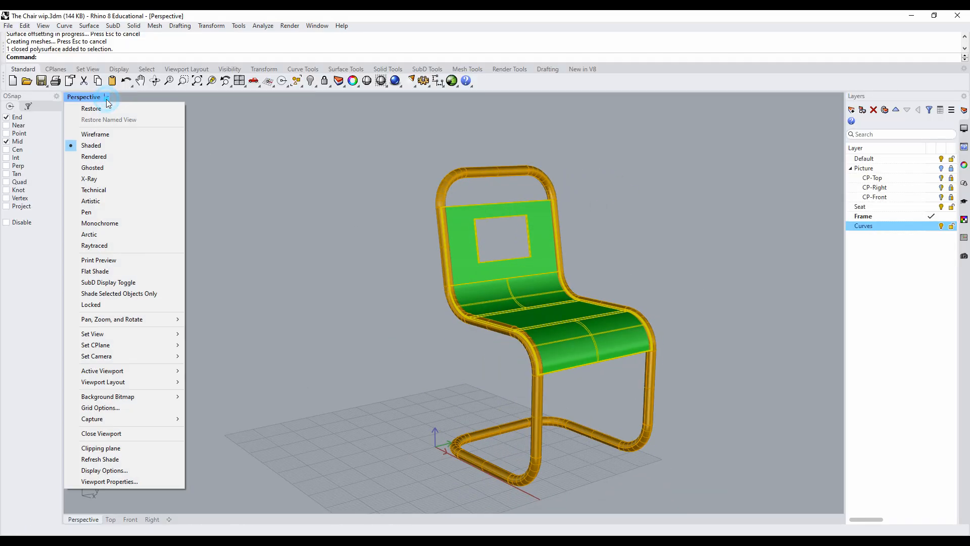
pyautogui.click(96, 156)
pyautogui.click(638, 261)
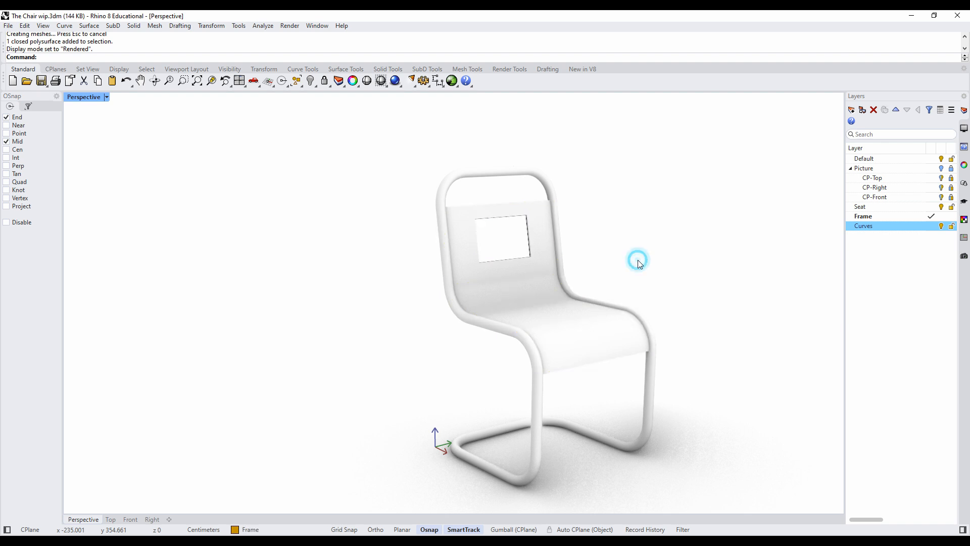
pyautogui.moveTo(644, 260); pyautogui.dragTo(624, 267, button='right')
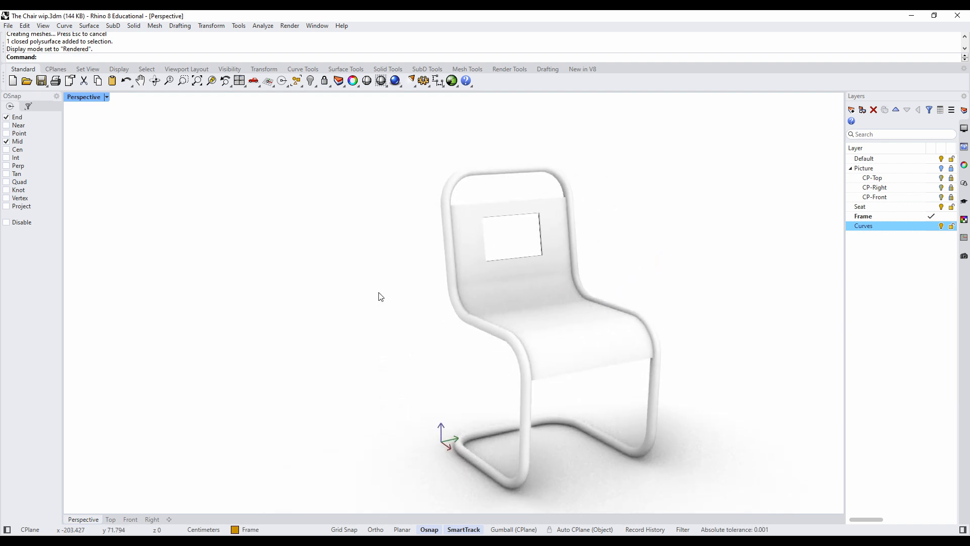